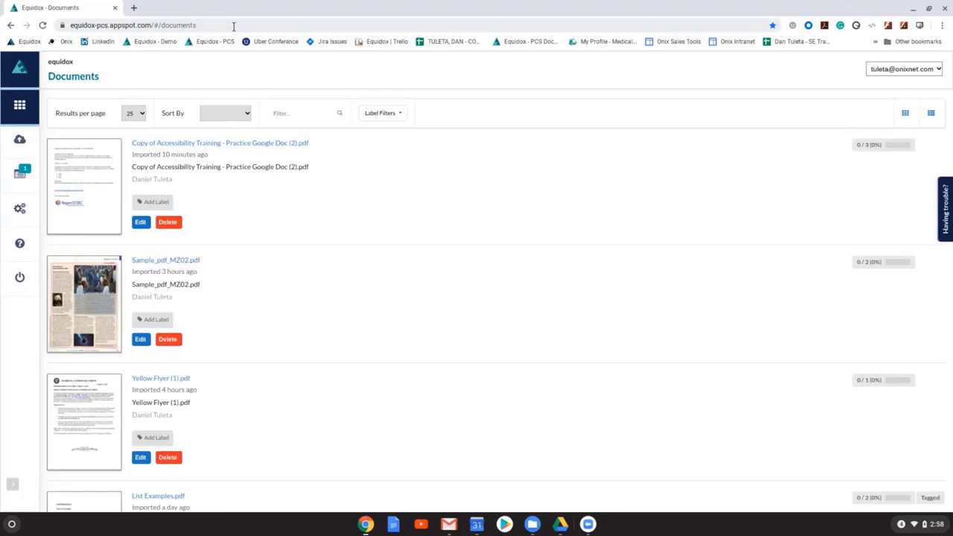
# Step: Look through the list of imported documents and reload the Documents page
pyautogui.click(234, 26)
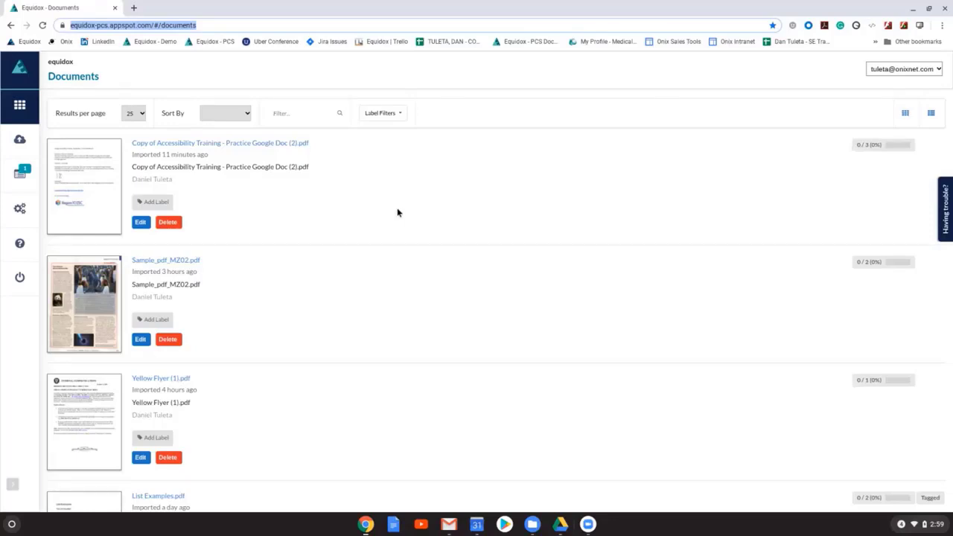
pyautogui.scroll(-10, 365, 209)
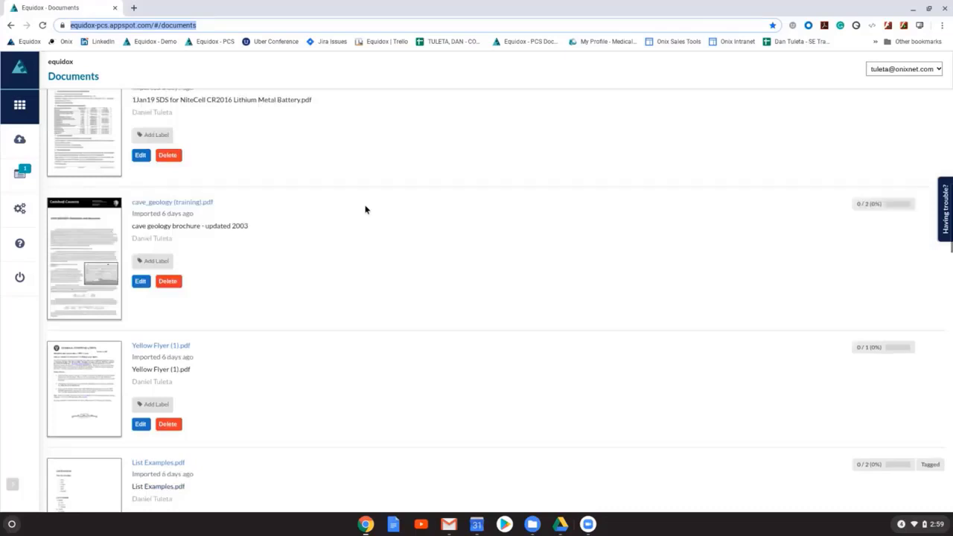
pyautogui.press('Return')
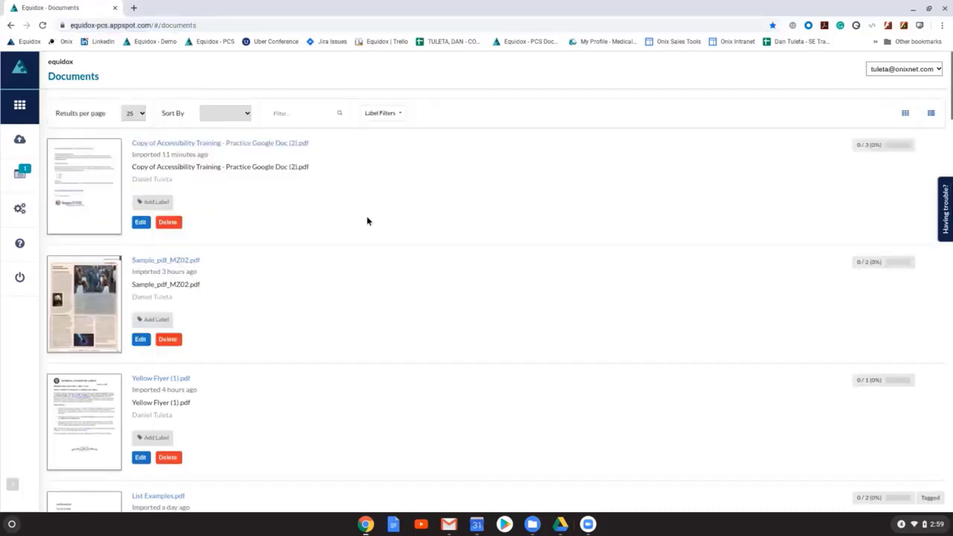
# Step: Import Table Examples.pdf and List Examples.pdf from the Training Docs folder and check the import notifications
pyautogui.click(20, 140)
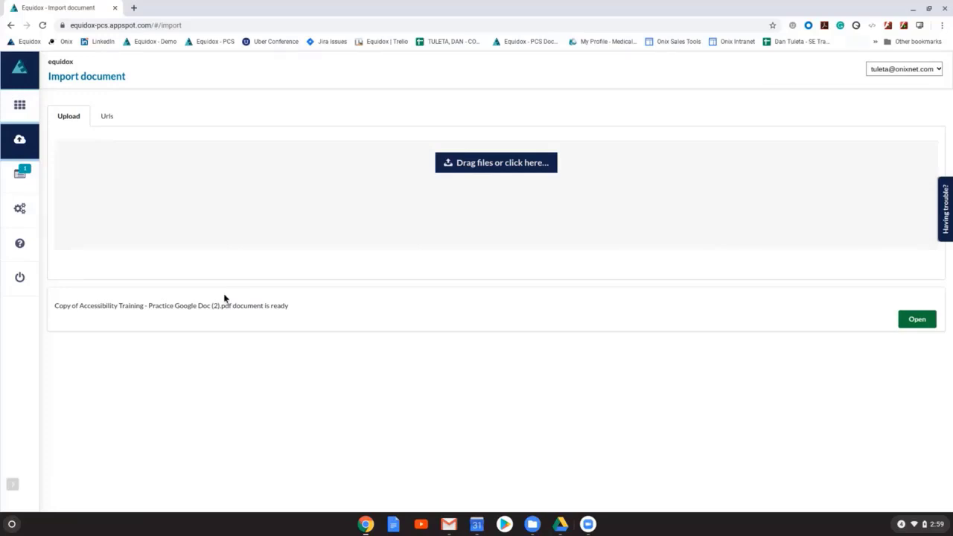
pyautogui.click(532, 524)
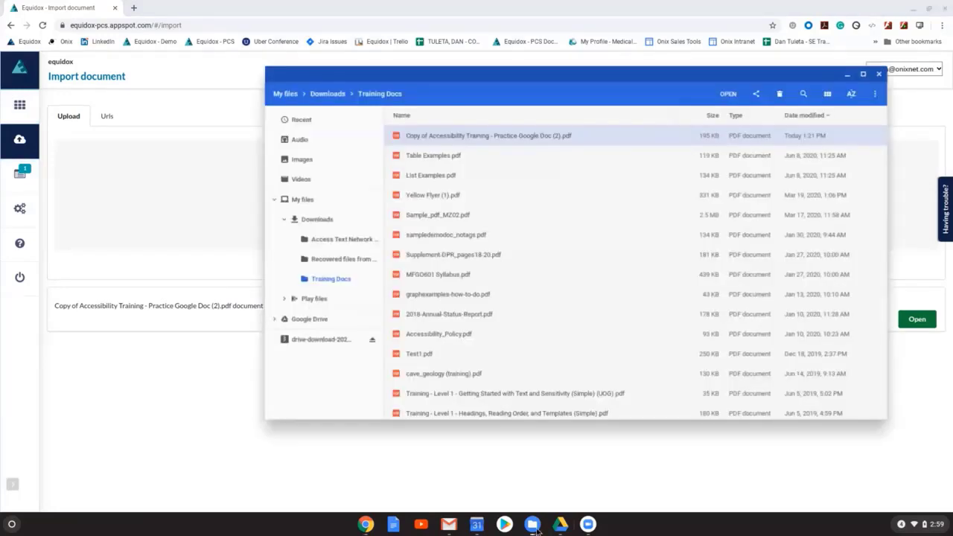
pyautogui.click(458, 177)
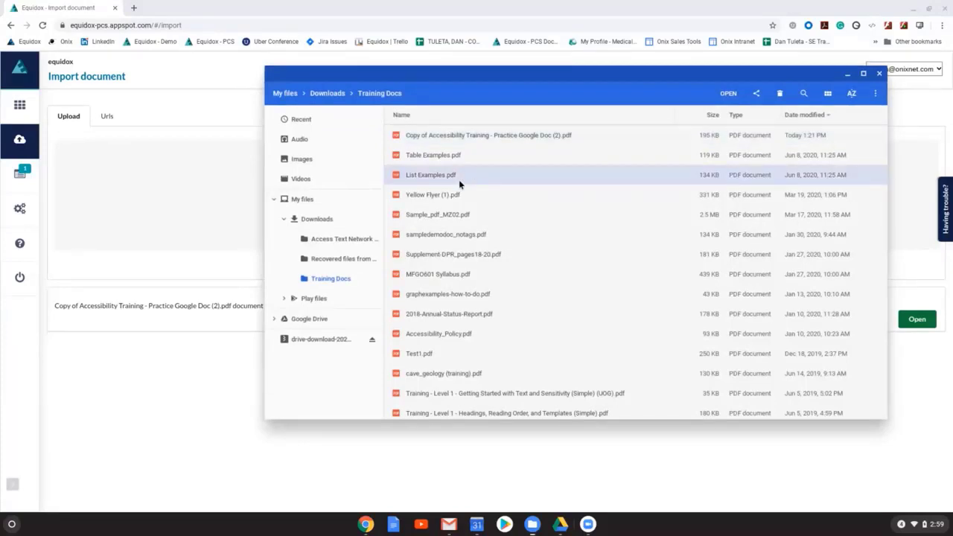
pyautogui.moveTo(459, 179); pyautogui.dragTo(186, 194)
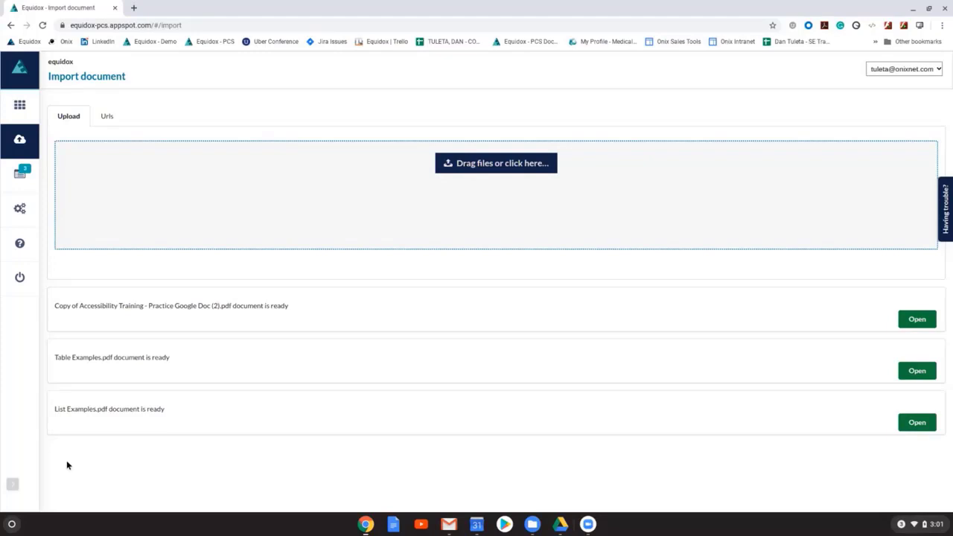
pyautogui.click(20, 173)
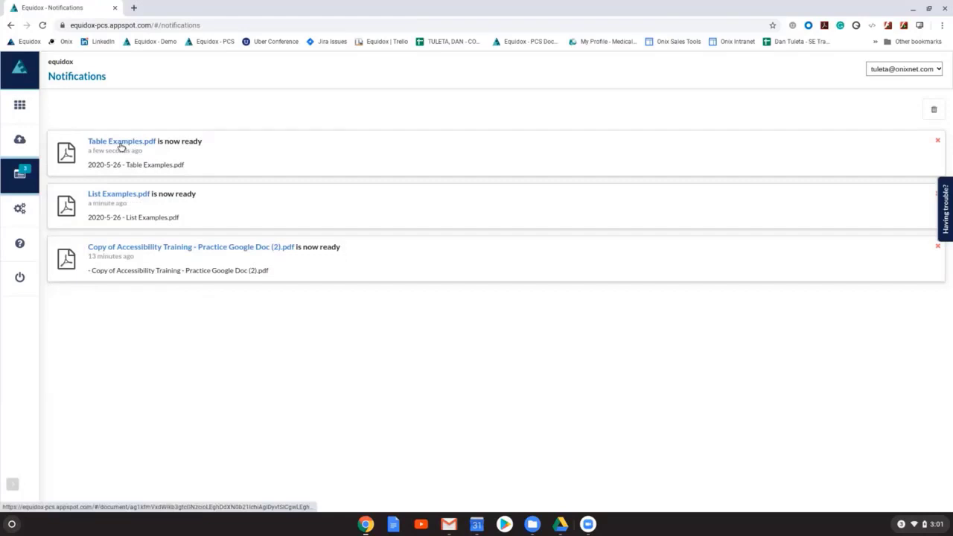
# Step: Read the release notes PDF for version 5-1-008 / June 2020 from the Help page and return to Help
pyautogui.click(22, 239)
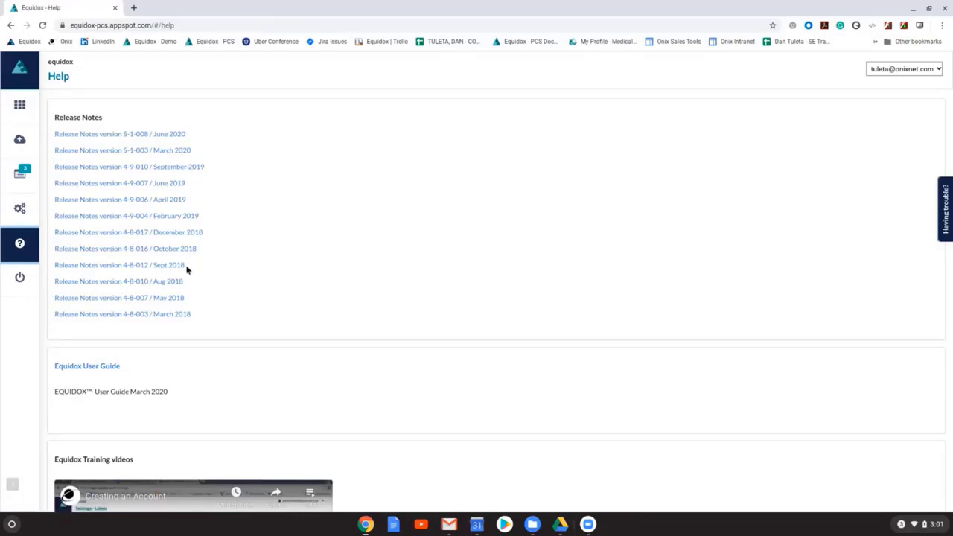
pyautogui.click(162, 134)
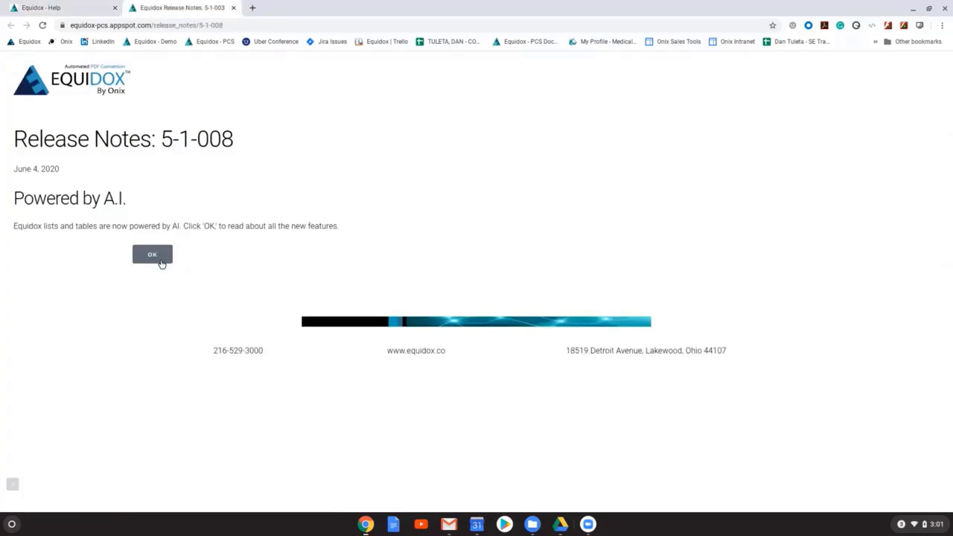
pyautogui.click(152, 255)
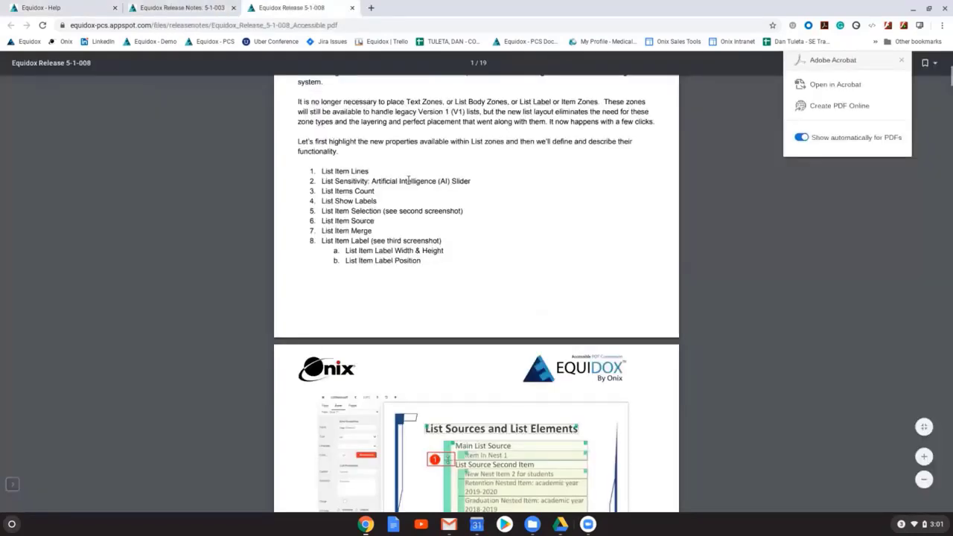
pyautogui.scroll(-15, 369, 223)
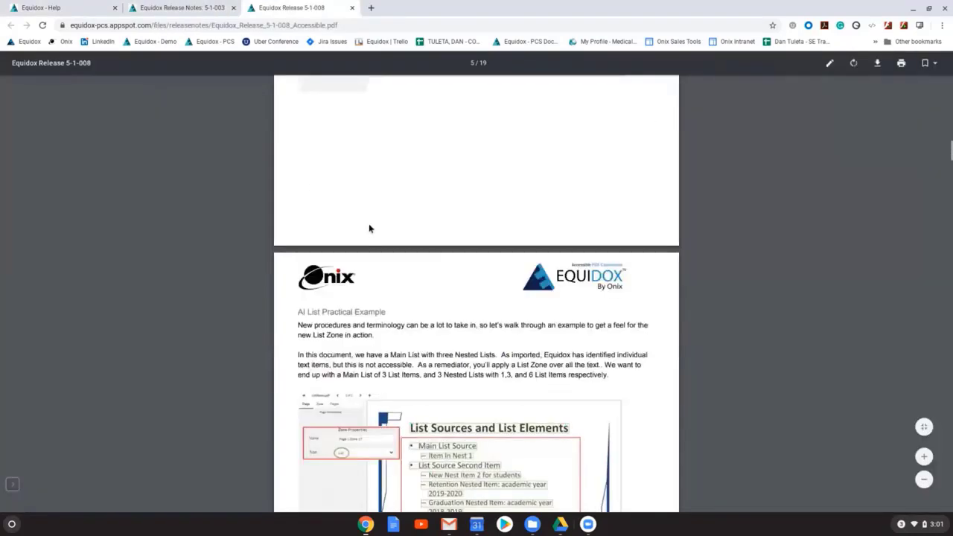
pyautogui.scroll(-4, 369, 223)
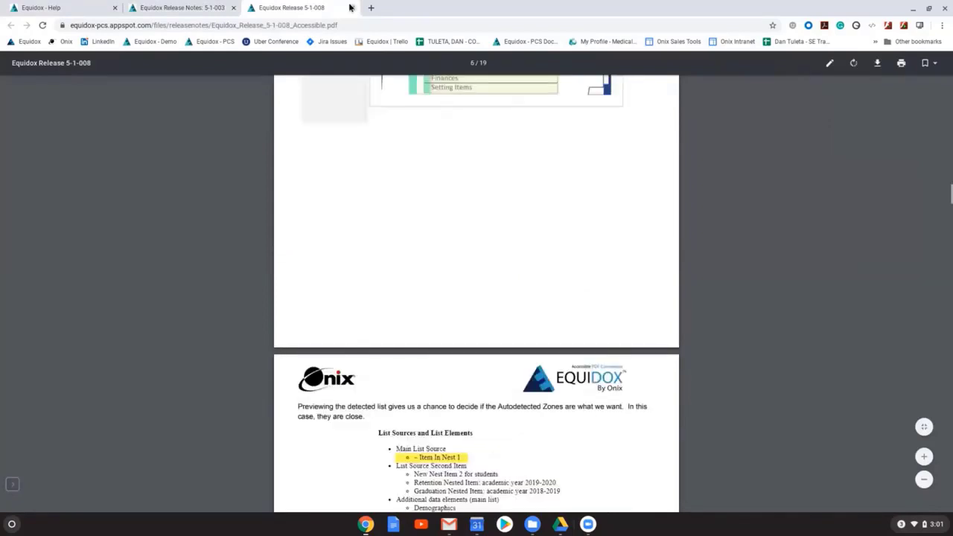
pyautogui.click(351, 8)
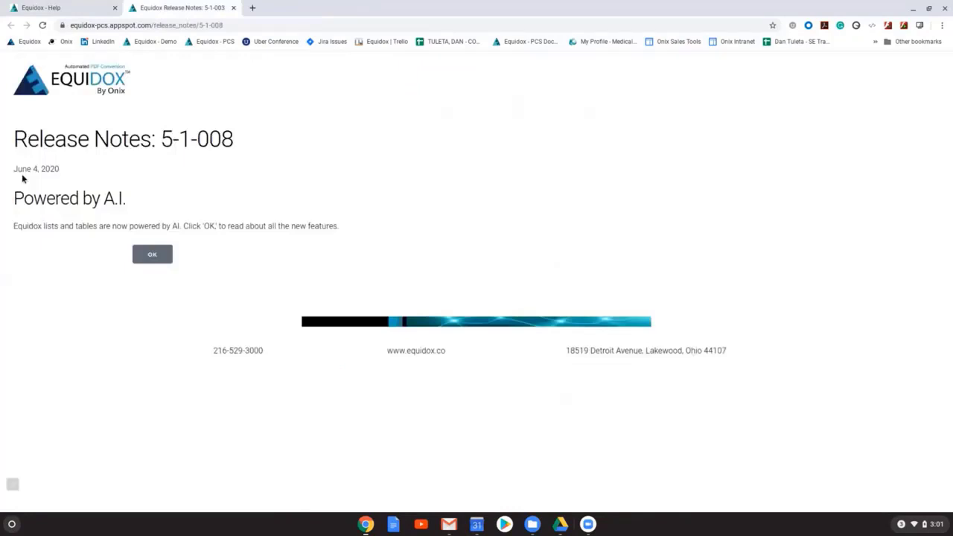
pyautogui.hotkey('ctrl', 'w')
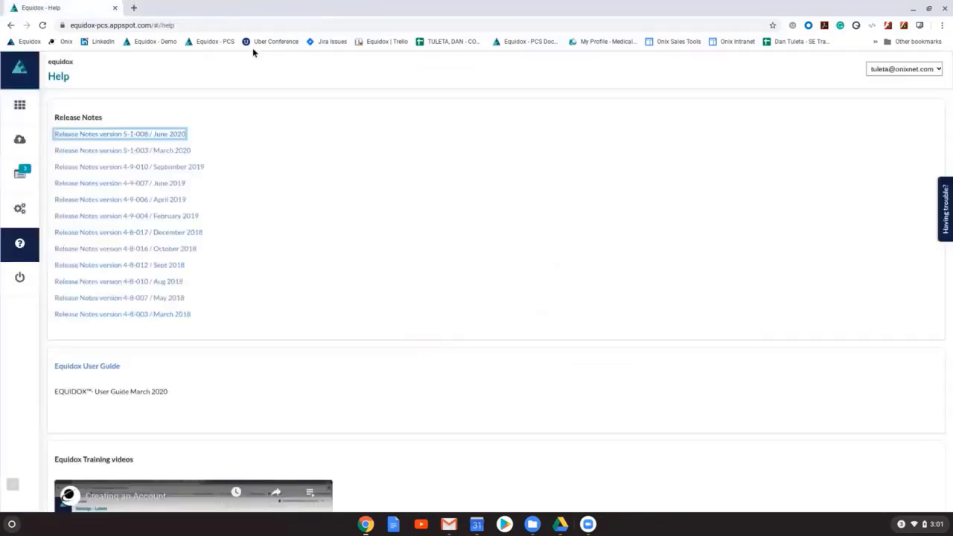
pyautogui.click(361, 225)
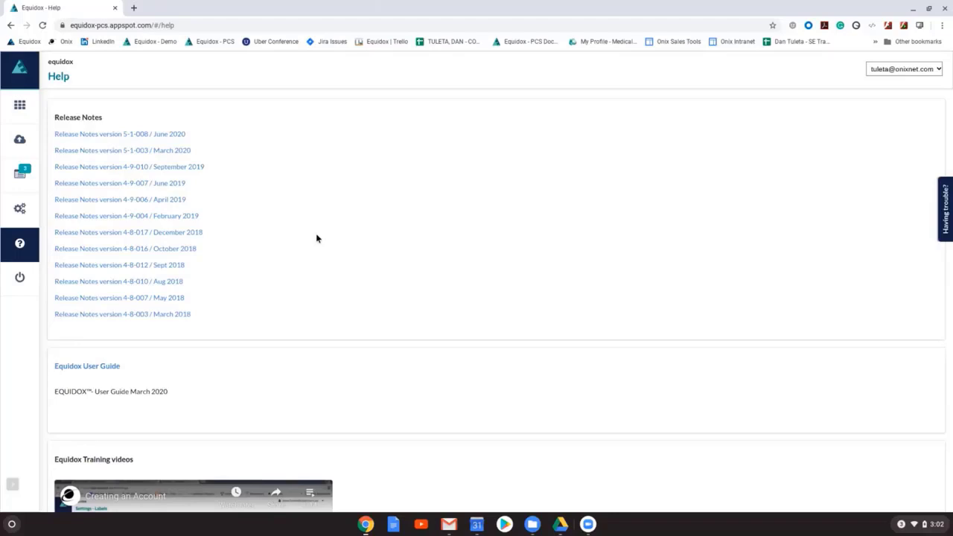
# Step: Browse the topics of the online Equidox User Guide and view the Help & Support request form, closing both
pyautogui.click(87, 366)
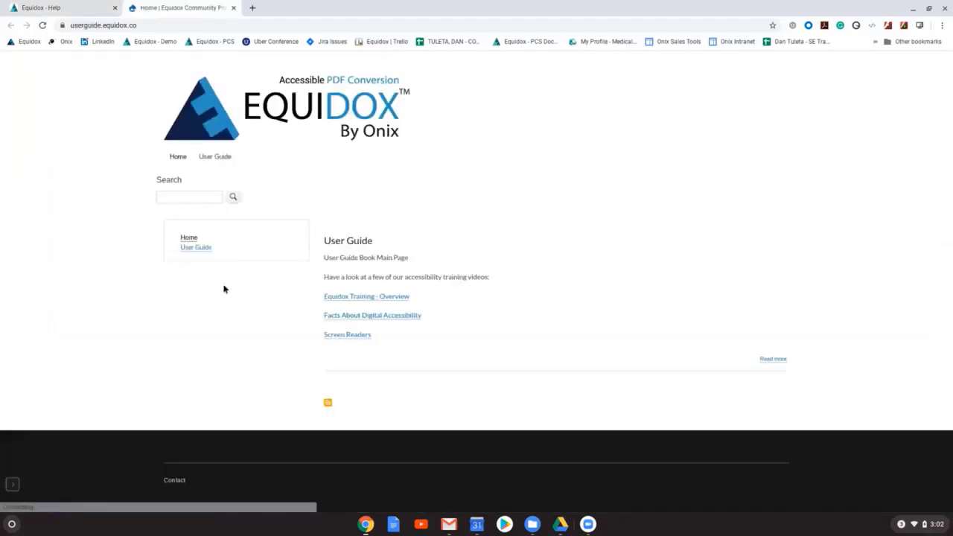
pyautogui.scroll(-1, 470, 371)
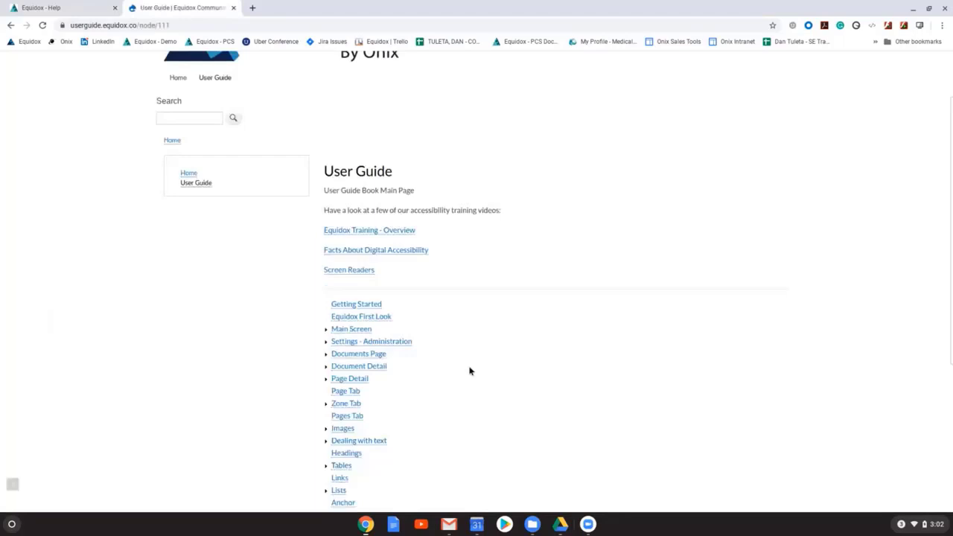
pyautogui.scroll(-3, 470, 371)
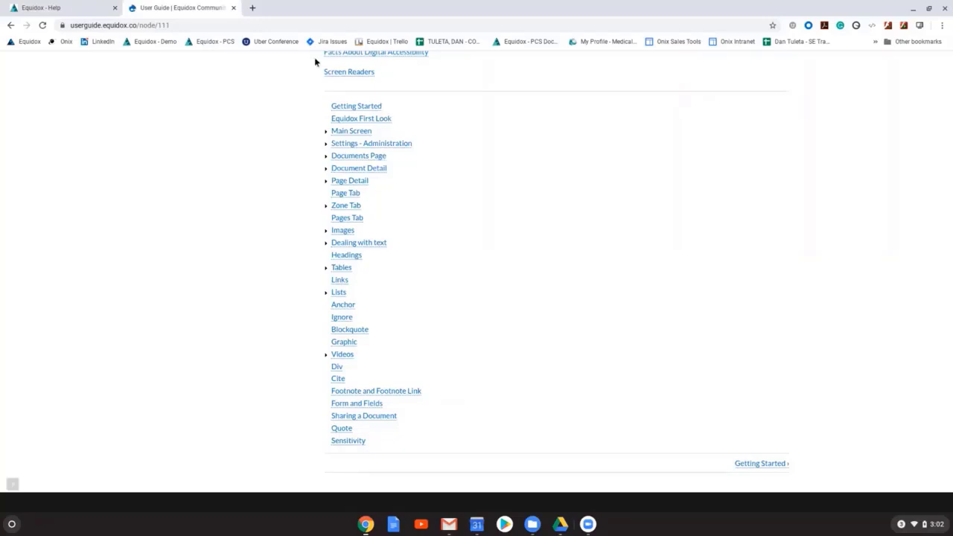
pyautogui.hotkey('ctrl', 'w')
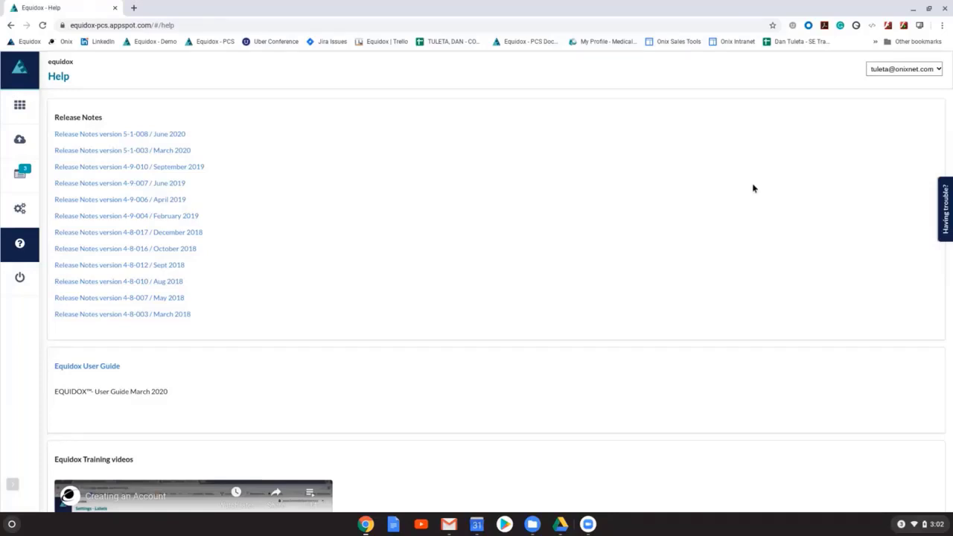
pyautogui.click(945, 209)
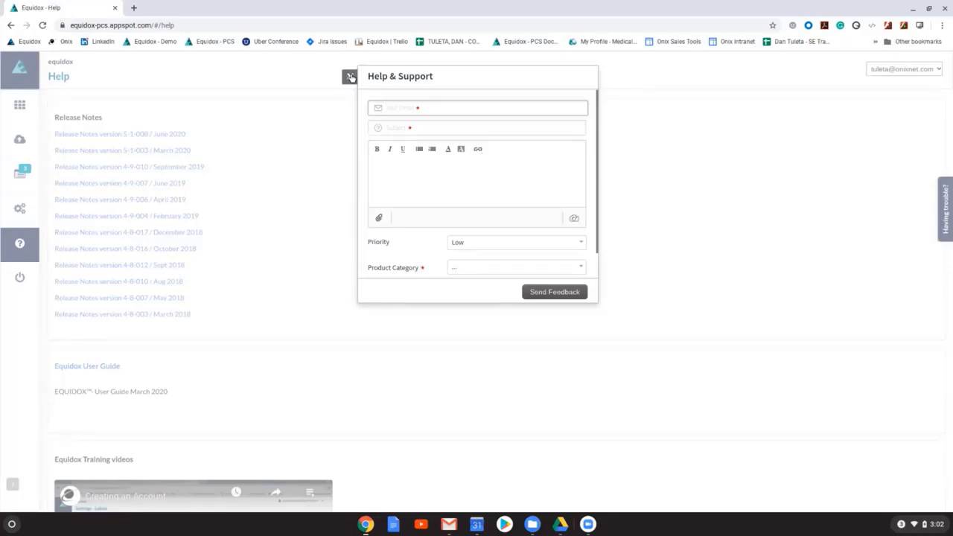
pyautogui.click(349, 77)
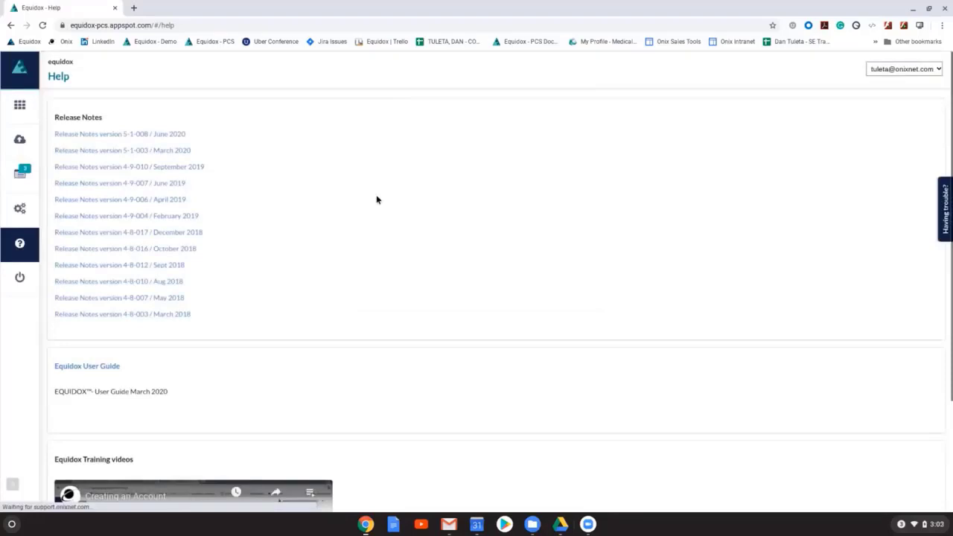
# Step: Open the details of Copy of Accessibility Training - Practice Google Doc (2).pdf and view its sharing options without sharing it
pyautogui.hotkey('alt', 'Left')
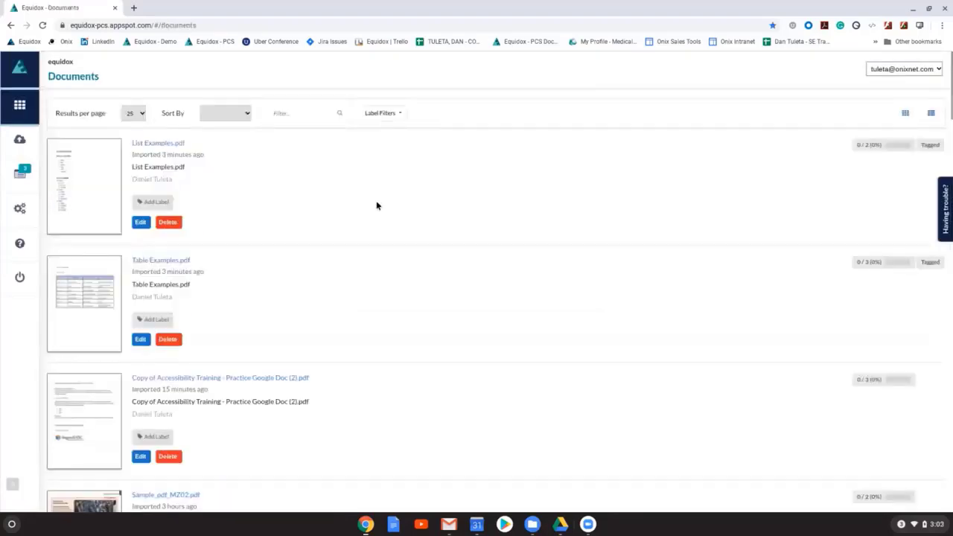
pyautogui.scroll(-1, 387, 246)
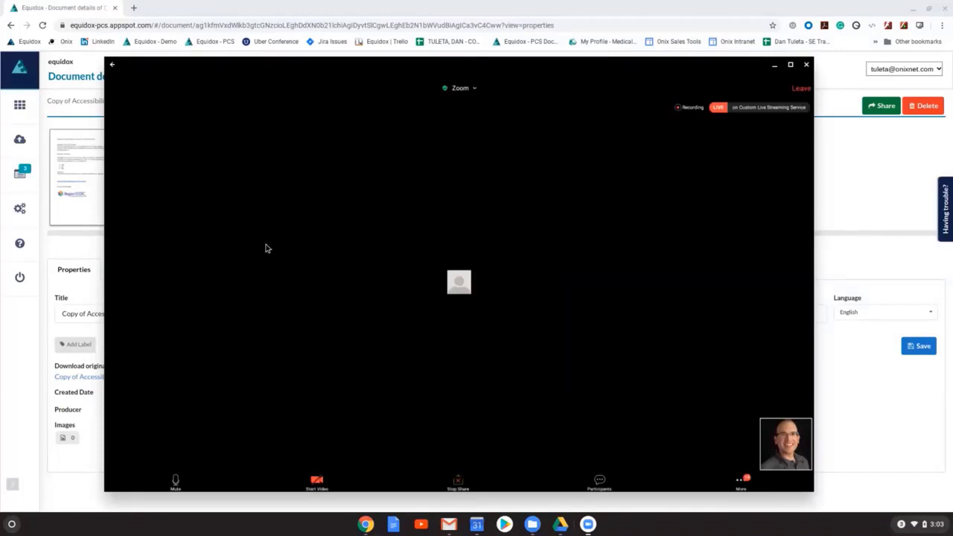
pyautogui.click(775, 65)
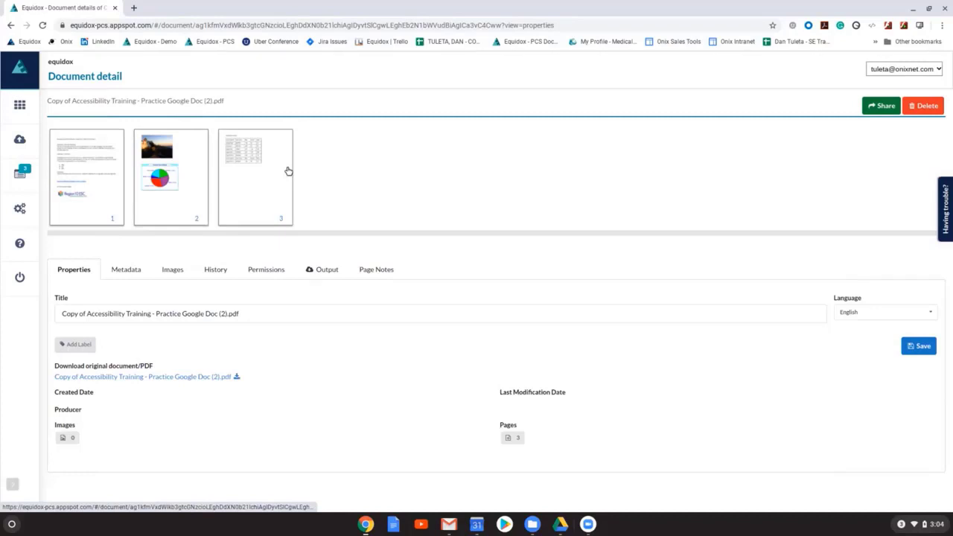
pyautogui.click(880, 105)
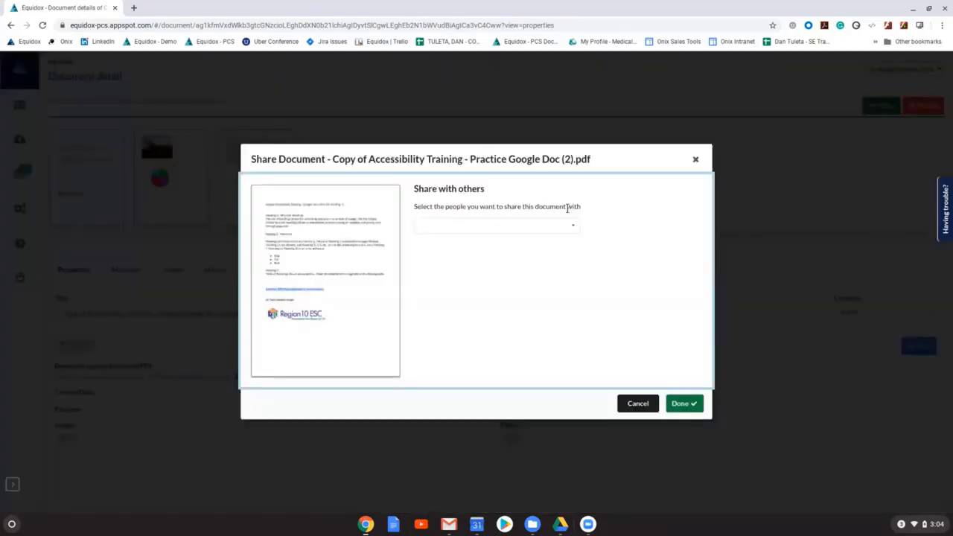
pyautogui.click(696, 160)
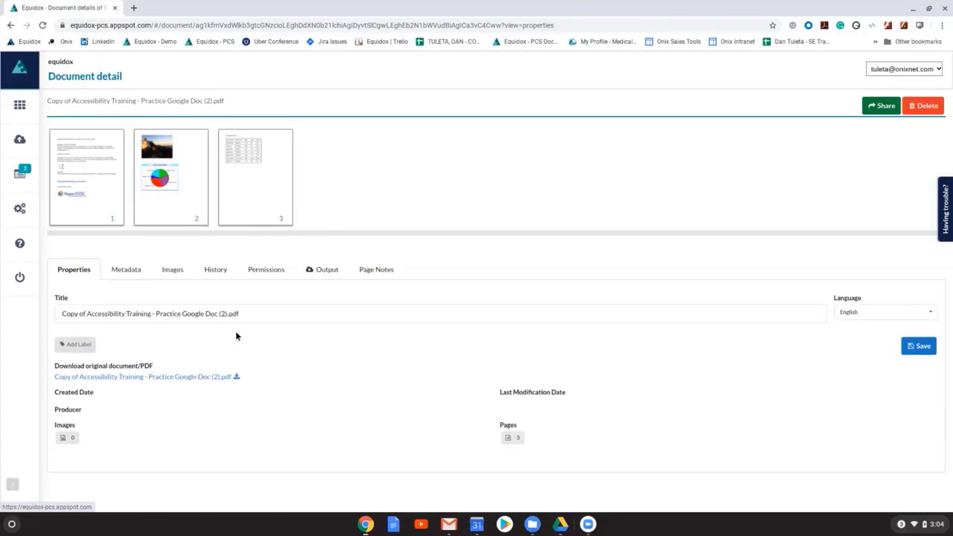
# Step: Examine the alternate text, long description and visibility settings for the document's images on pages 1 and 2
pyautogui.click(172, 270)
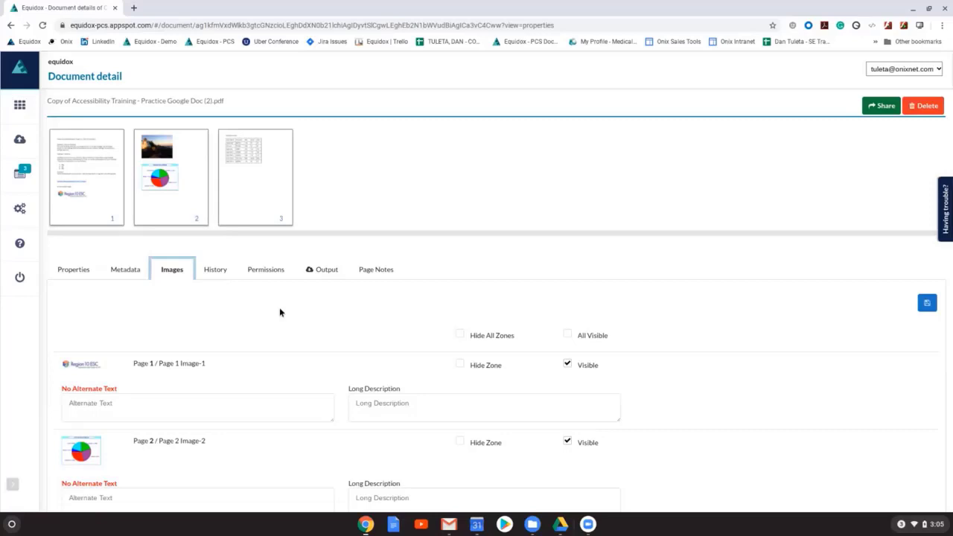
pyautogui.scroll(-2, 261, 353)
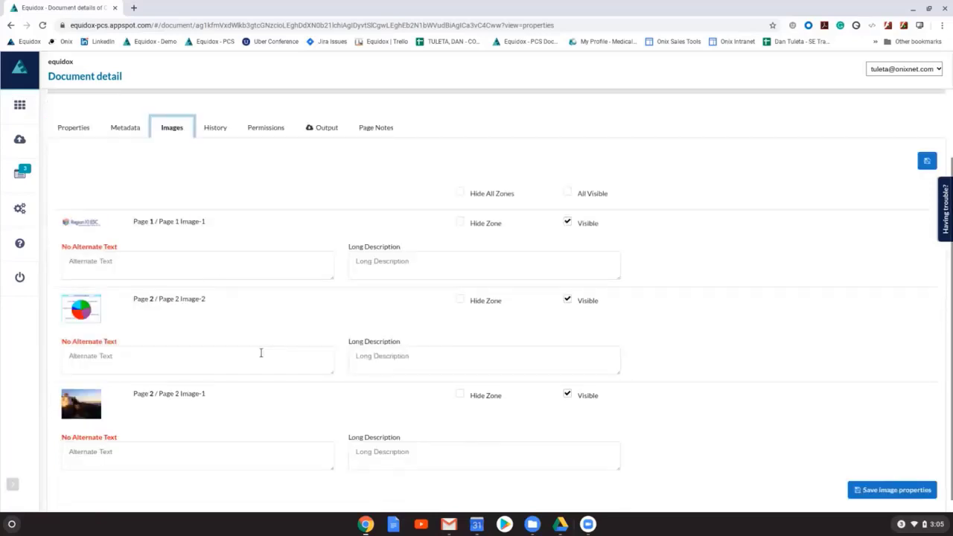
pyautogui.click(261, 356)
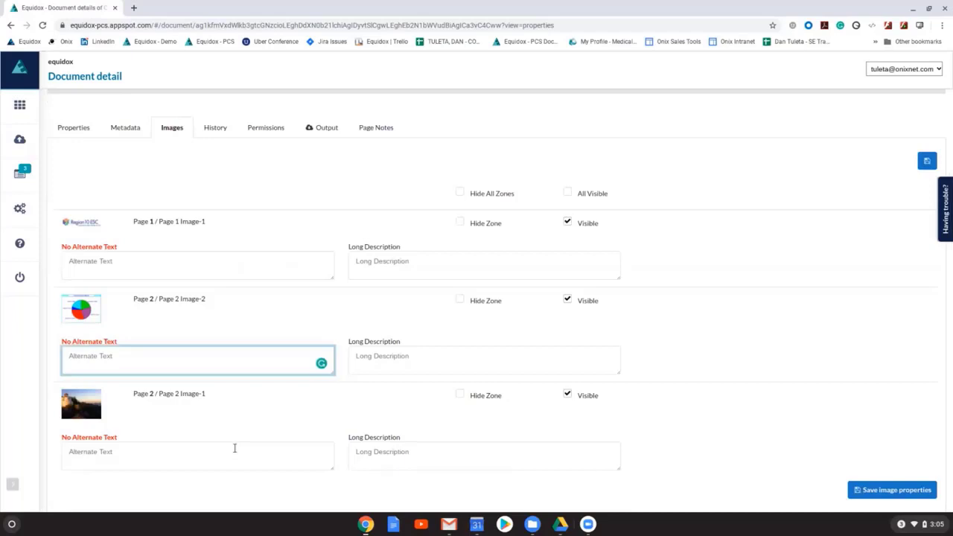
pyautogui.click(234, 447)
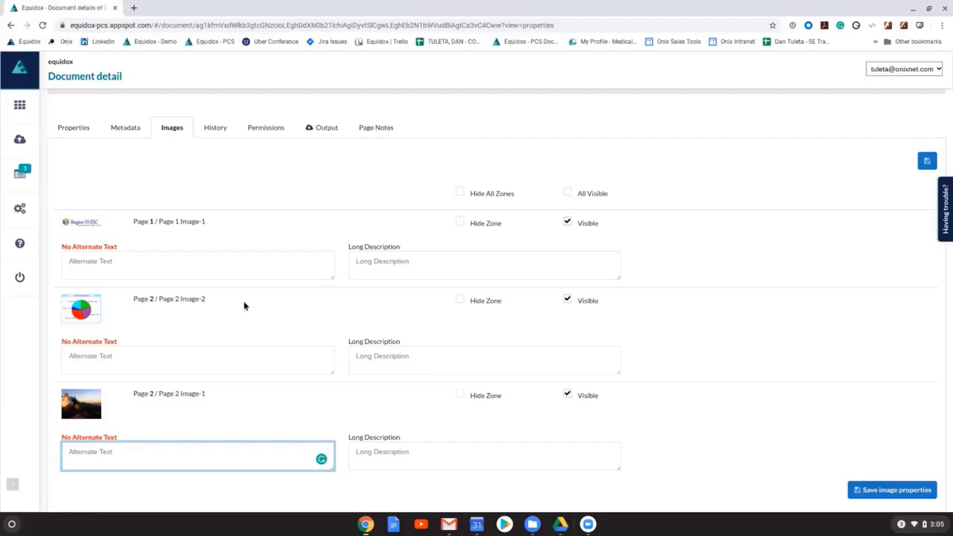
pyautogui.click(261, 359)
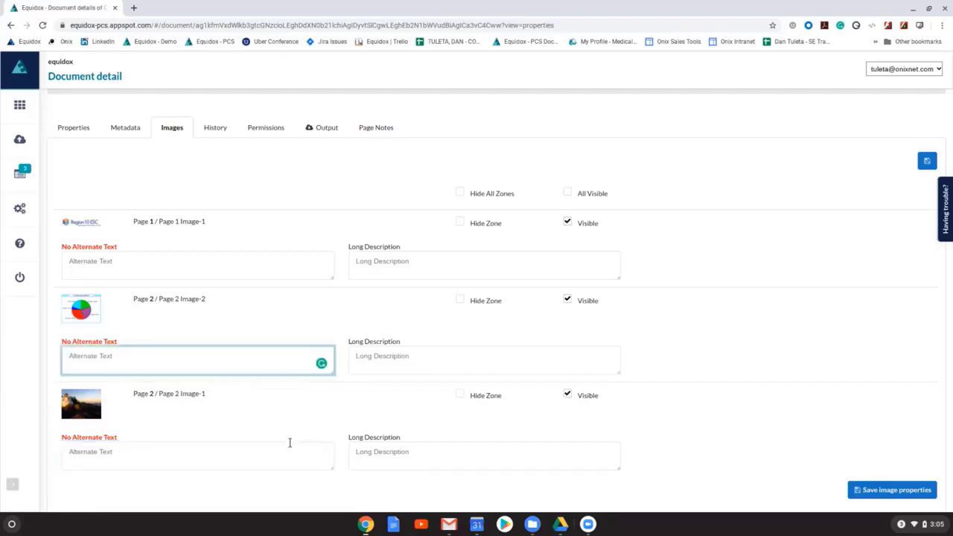
pyautogui.click(289, 445)
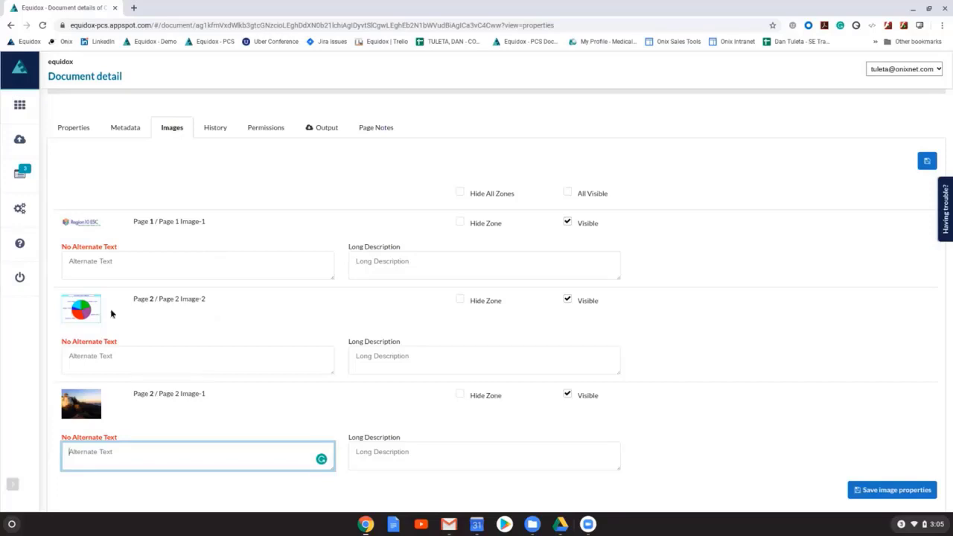
pyautogui.click(134, 259)
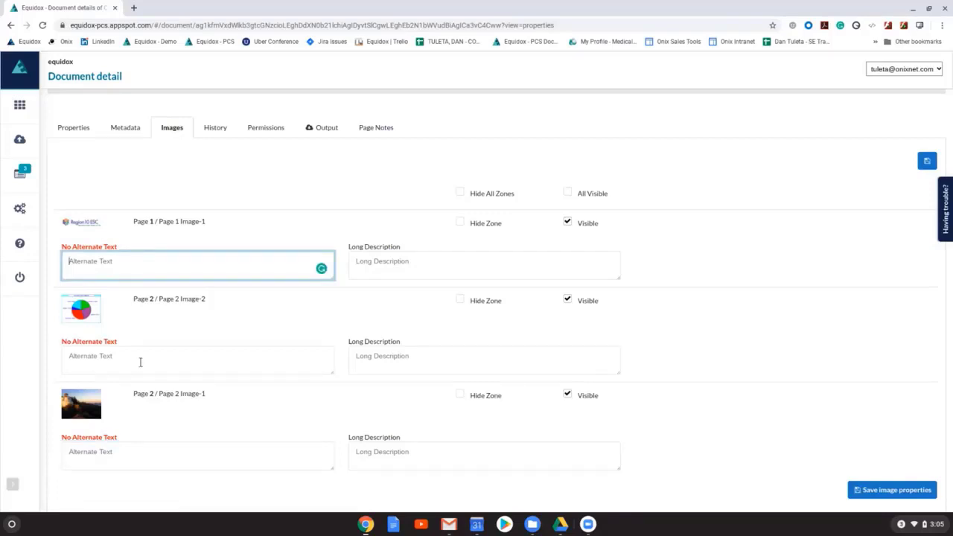
pyautogui.click(143, 453)
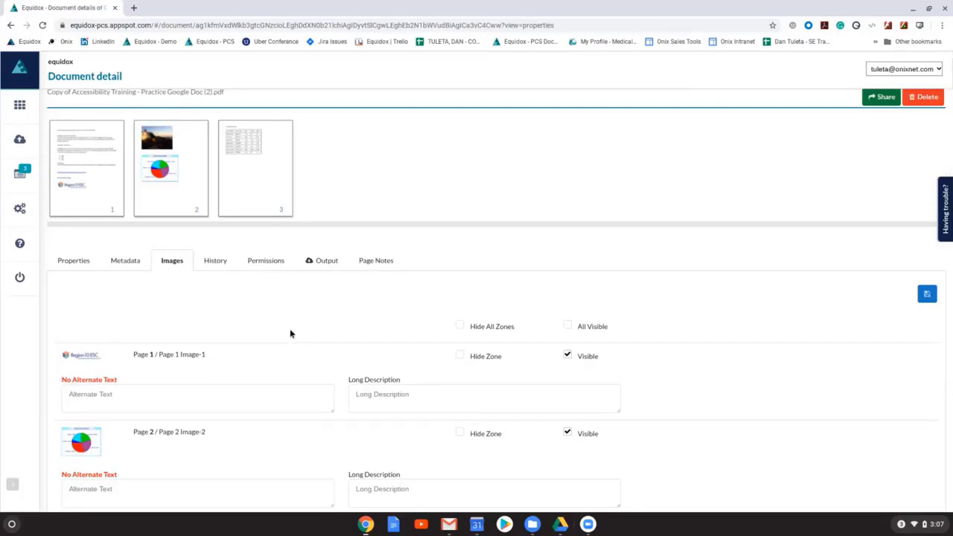
# Step: Review the document's output options for HTML, PDF and EPUB without generating a file
pyautogui.click(320, 261)
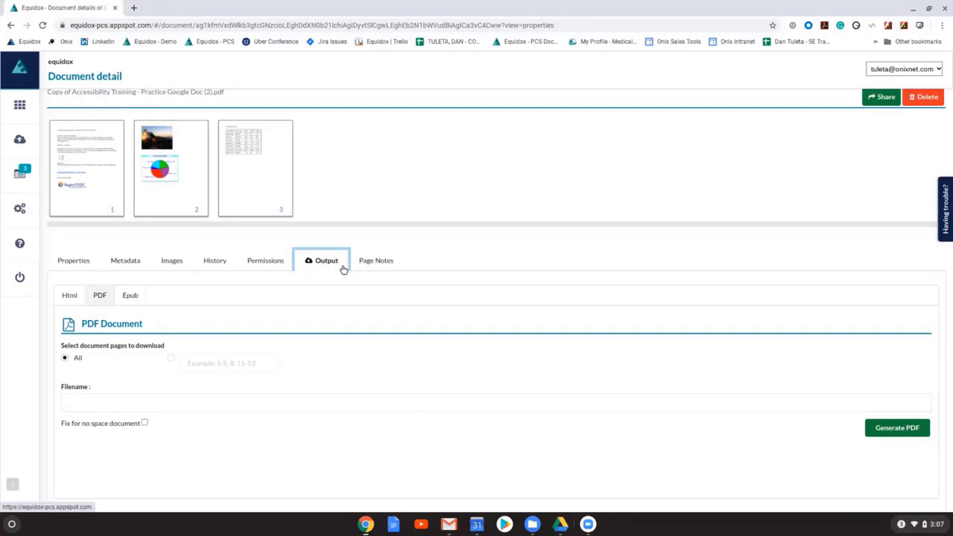
pyautogui.click(72, 297)
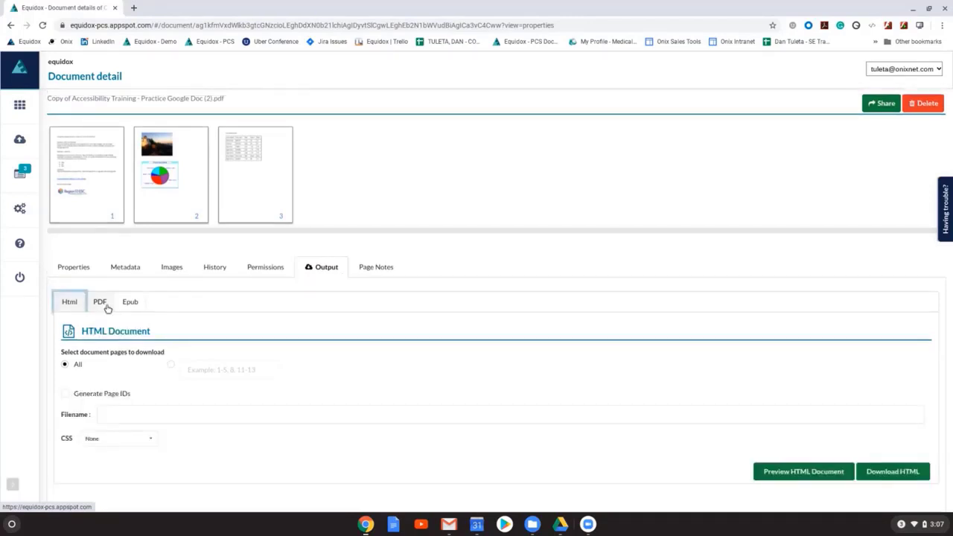
pyautogui.click(130, 302)
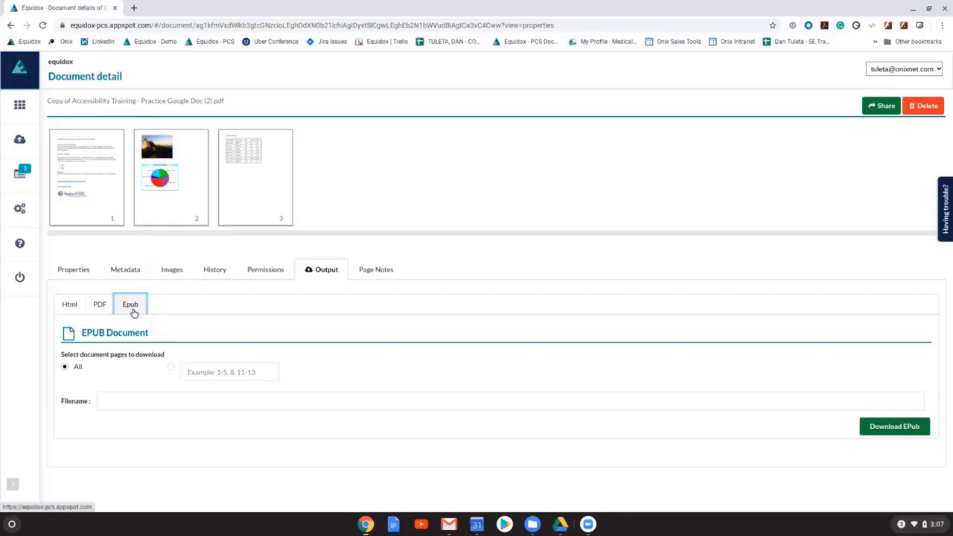
pyautogui.click(100, 306)
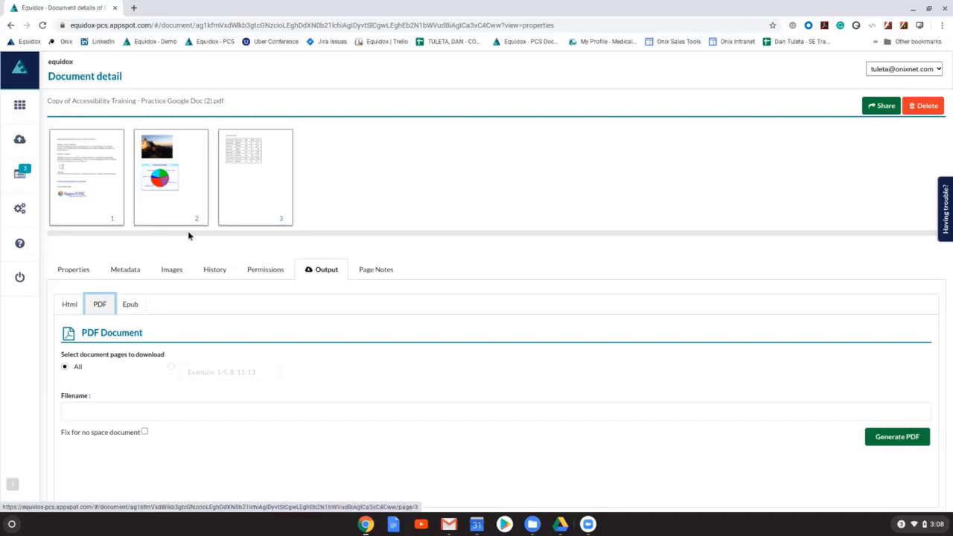
pyautogui.click(70, 305)
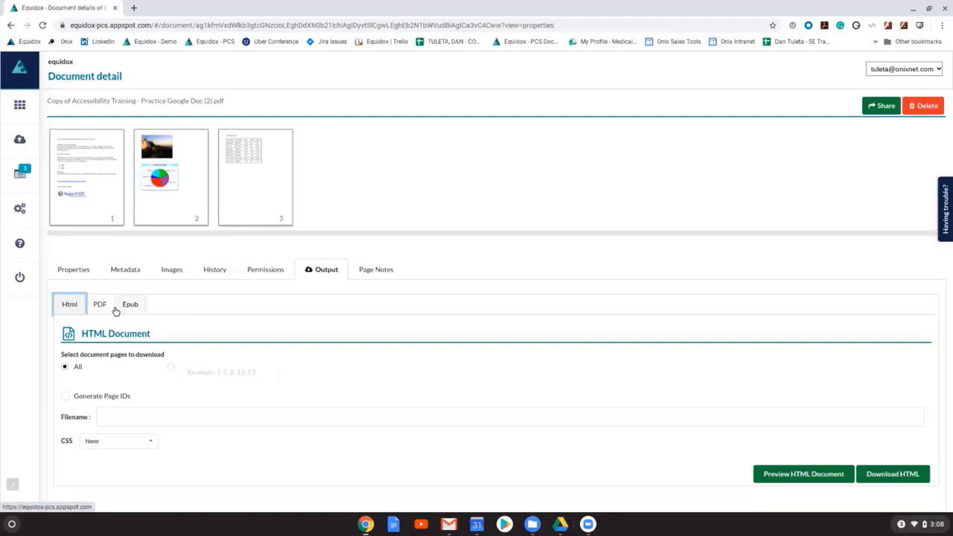
# Step: Open page 1 of the document in the page editor with more of its zones in view
pyautogui.click(91, 152)
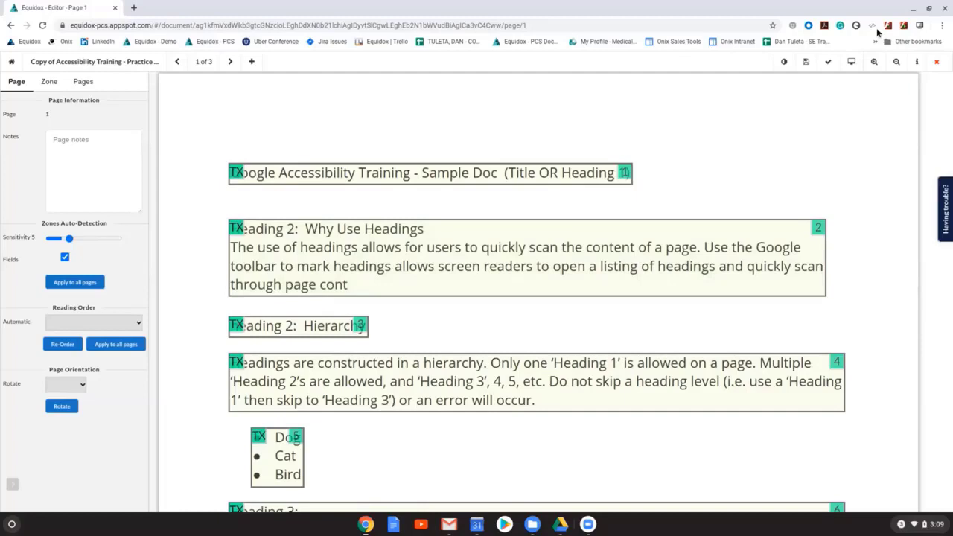
pyautogui.click(897, 61)
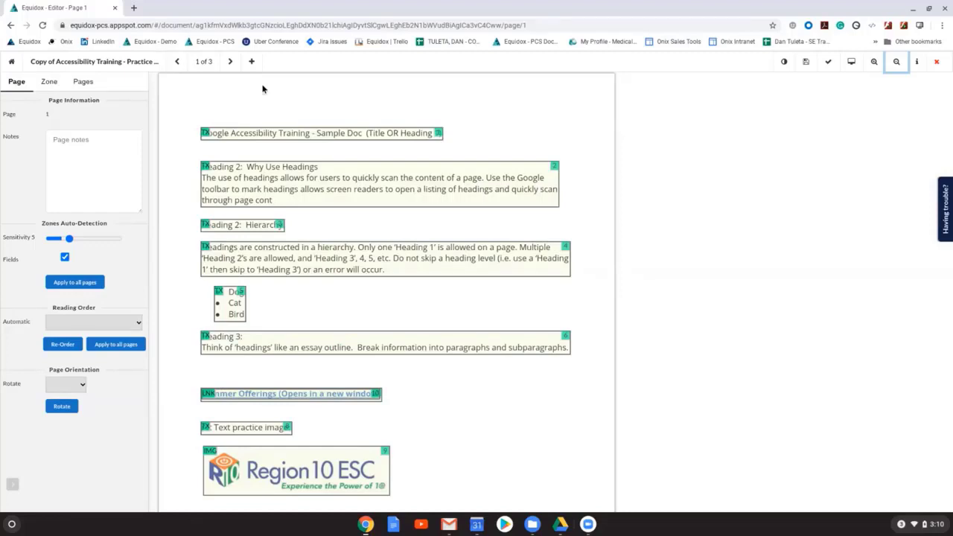
pyautogui.hotkey('ctrl', 'l')
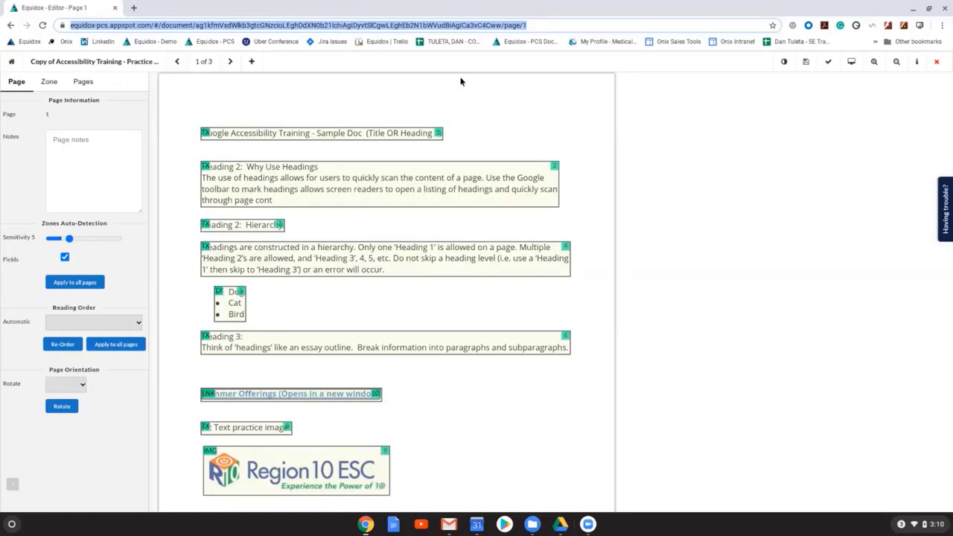
# Step: Inspect the zone properties of the page 1 title, the heading and paragraph zones, and the Dog, Cat, Bird list
pyautogui.click(427, 134)
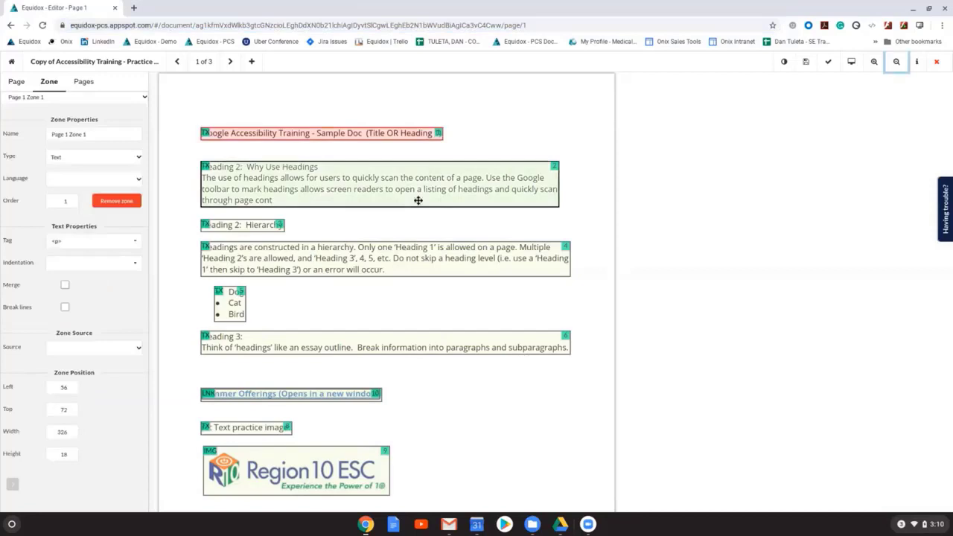
pyautogui.click(418, 200)
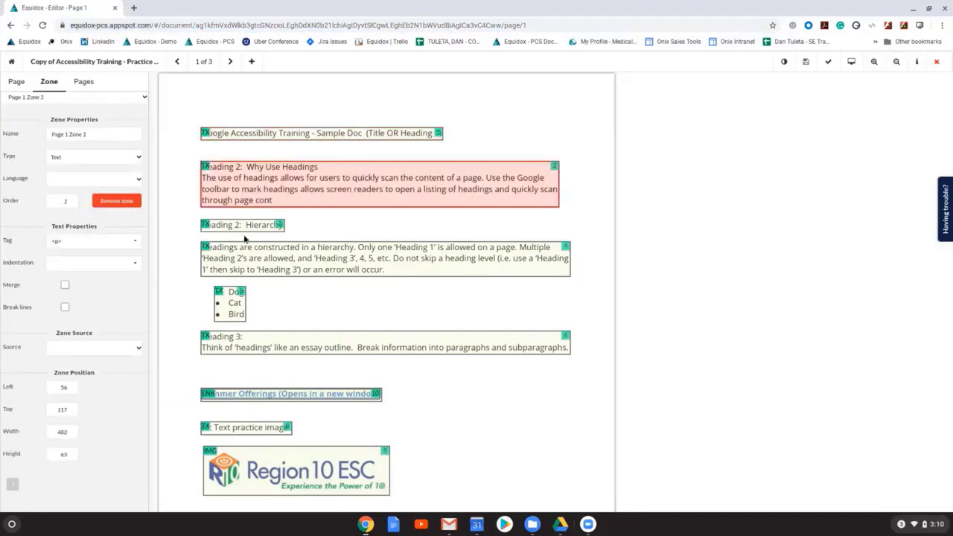
pyautogui.click(322, 336)
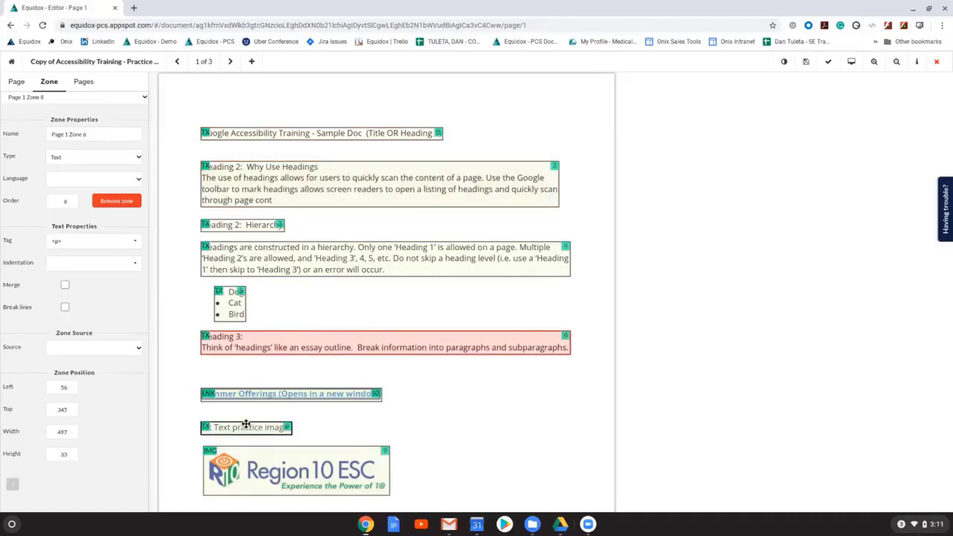
pyautogui.click(327, 131)
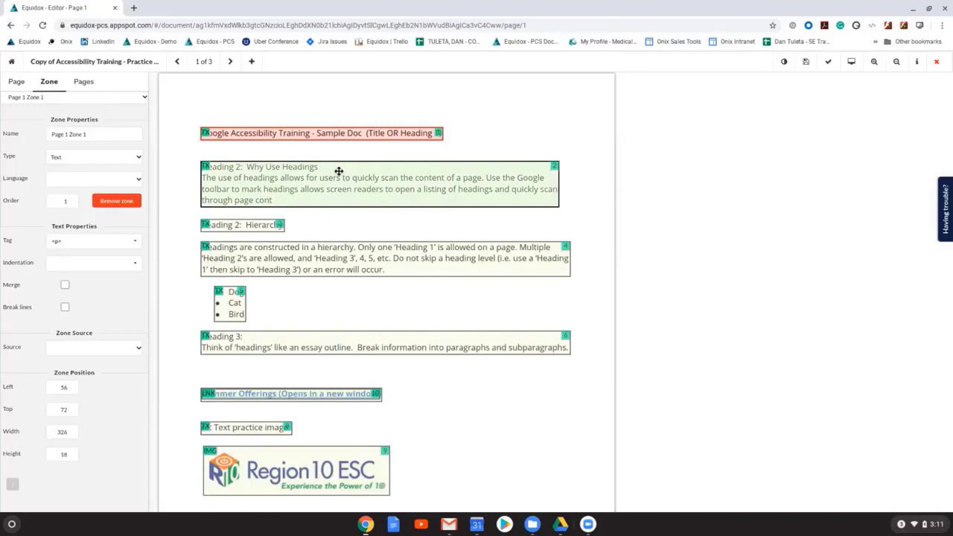
pyautogui.click(225, 268)
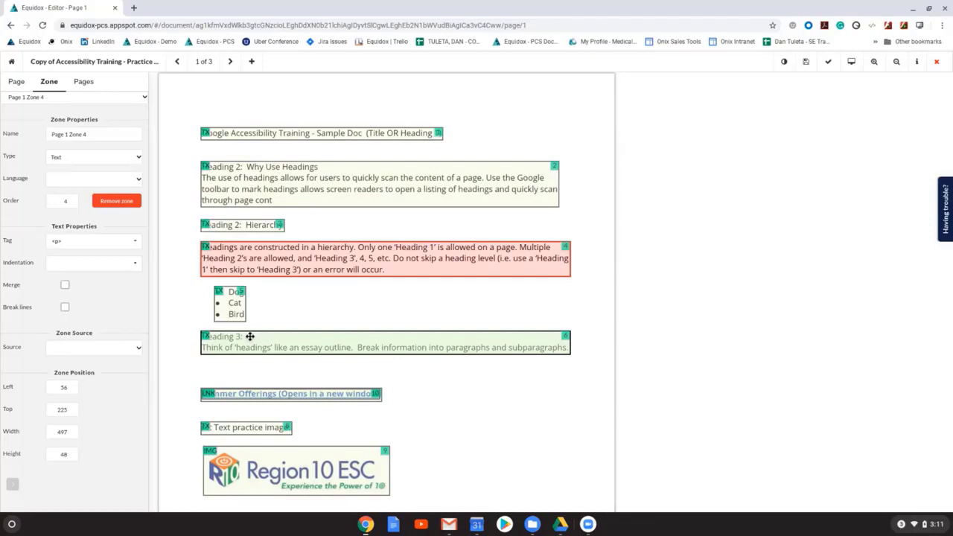
pyautogui.click(276, 135)
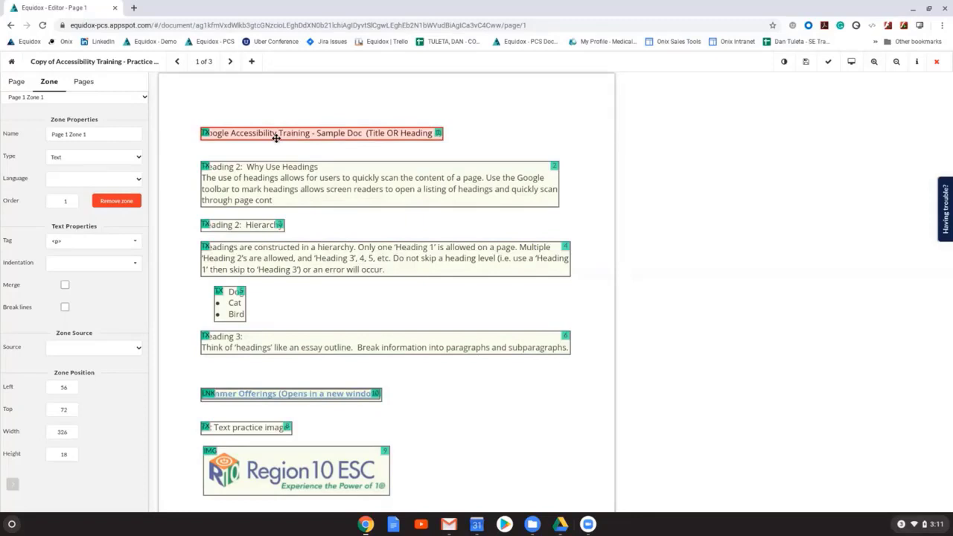
pyautogui.click(230, 307)
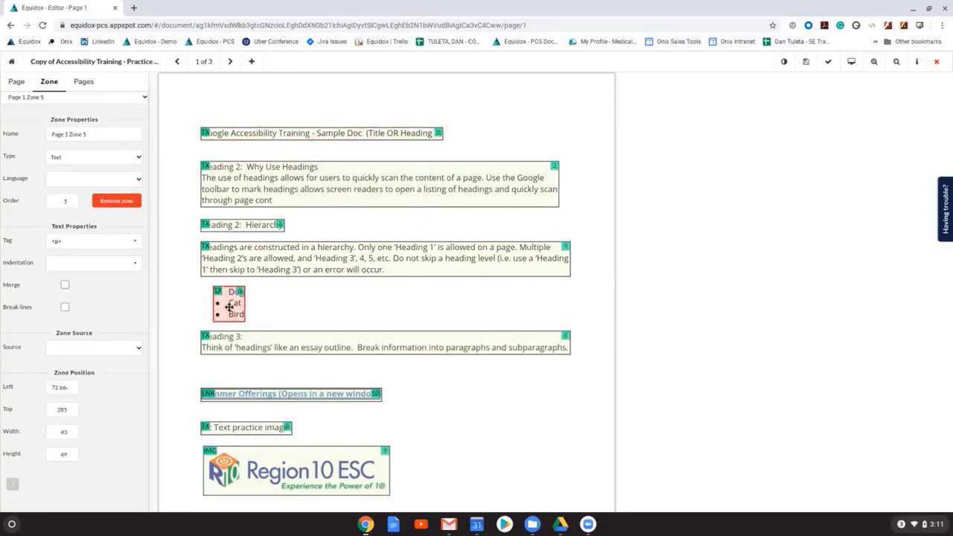
# Step: Inspect the image properties of the Region 10 ESC logo zone, including its alternate description field
pyautogui.scroll(-2, 268, 350)
pyautogui.click(301, 384)
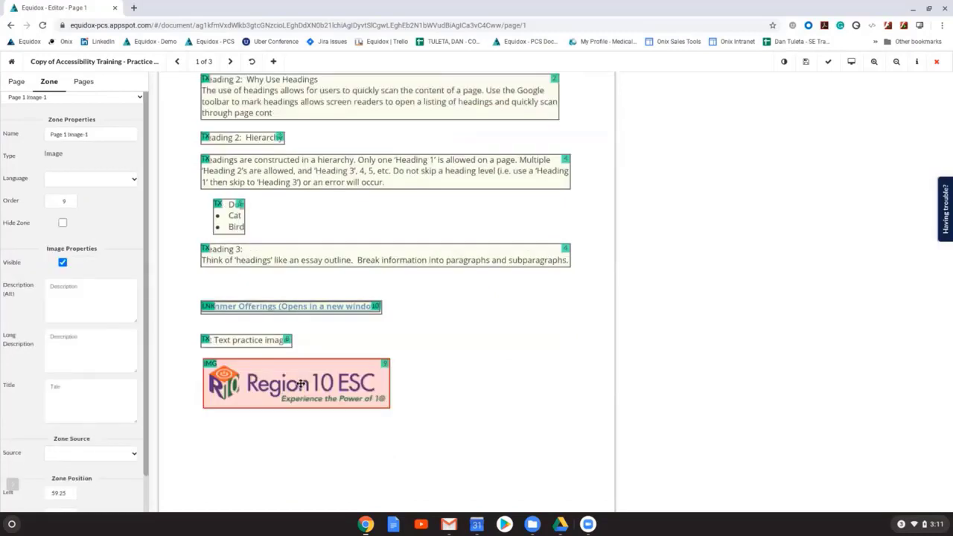
pyautogui.doubleClick(300, 384)
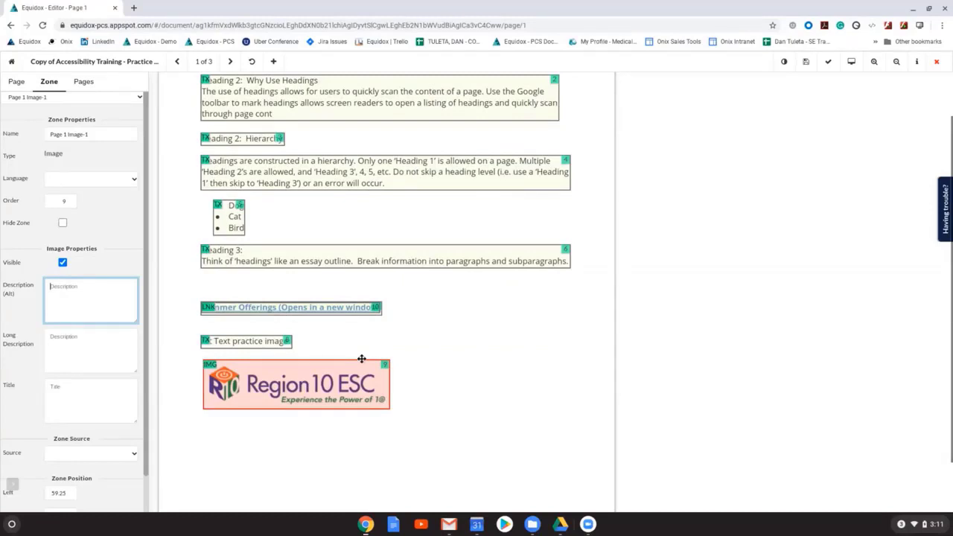
pyautogui.scroll(2, 361, 358)
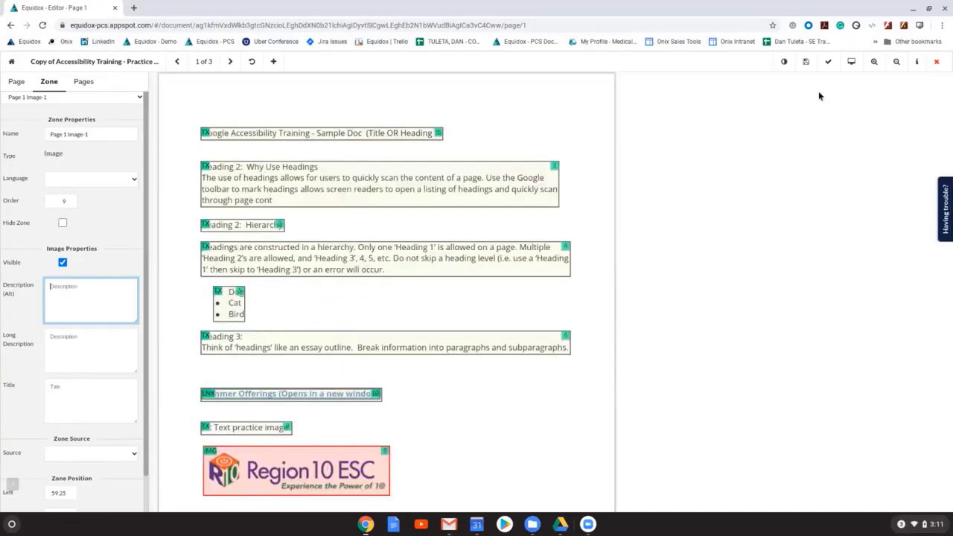
# Step: Preview page 1 as HTML to check its text, list and Summer Offerings link, and return to the editor
pyautogui.click(850, 67)
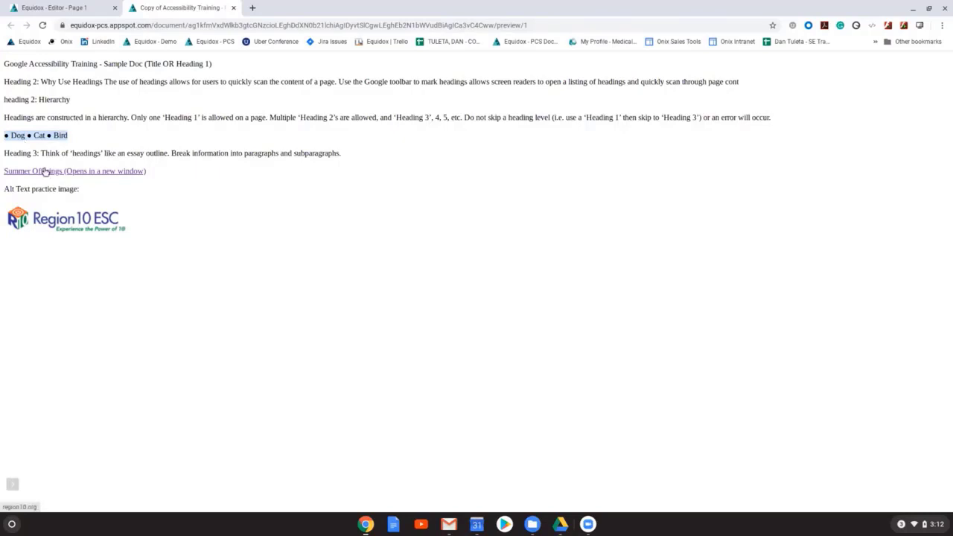
pyautogui.click(157, 176)
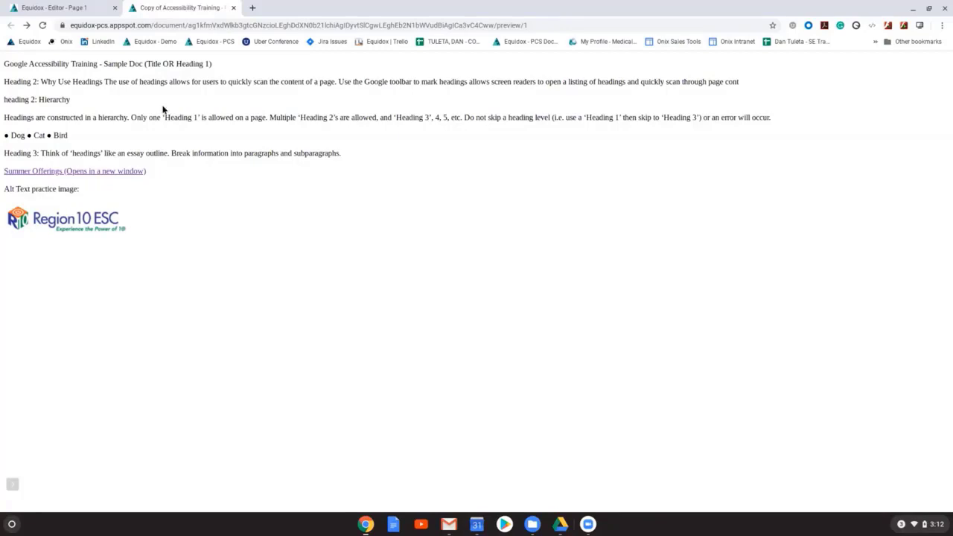
pyautogui.click(54, 8)
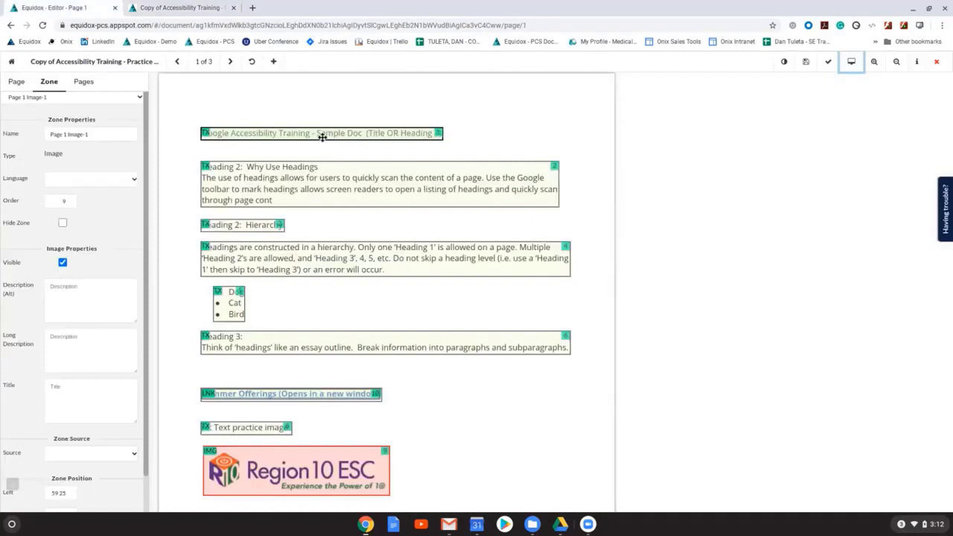
# Step: Change the zone type of the page 1 title, Google Accessibility Training - Sample Doc, to Heading
pyautogui.click(230, 135)
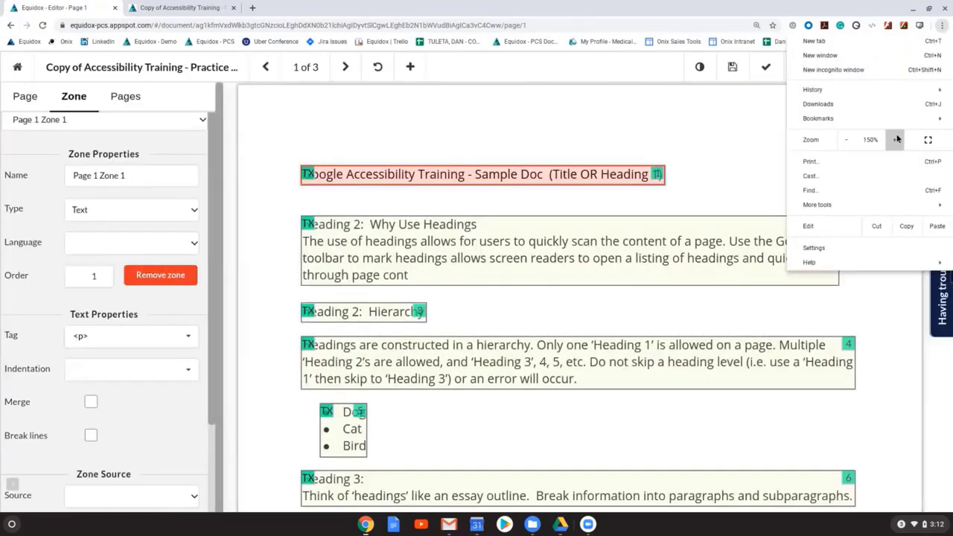
pyautogui.click(840, 69)
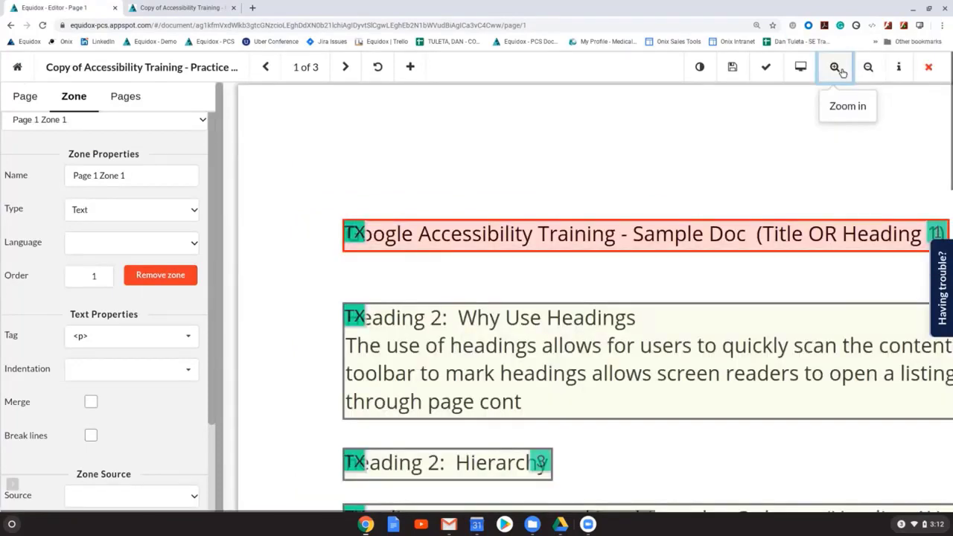
pyautogui.click(868, 67)
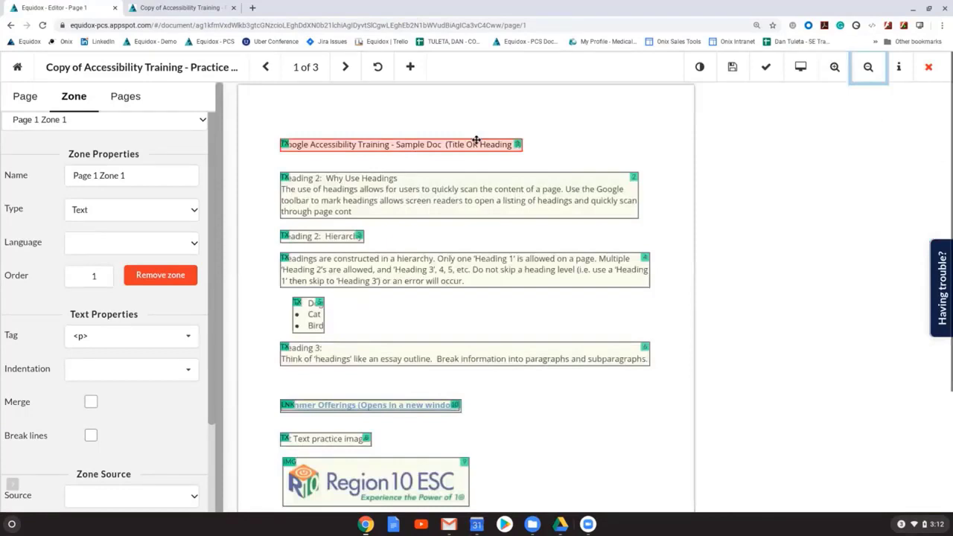
pyautogui.click(476, 141)
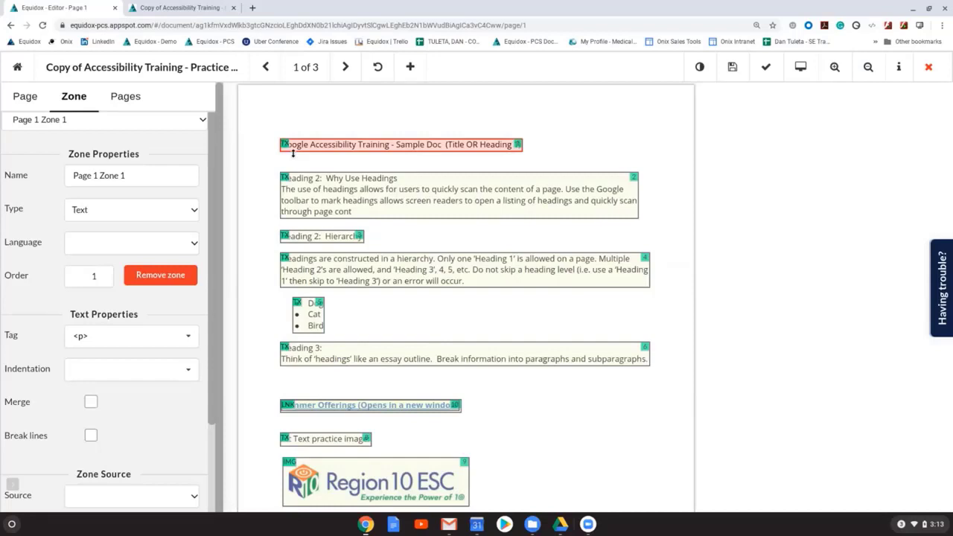
pyautogui.click(153, 209)
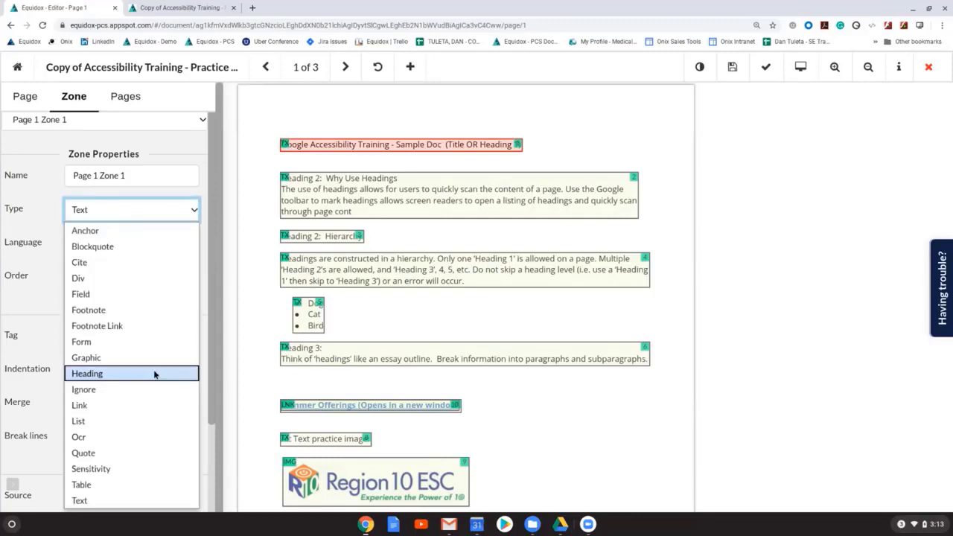
pyautogui.click(155, 374)
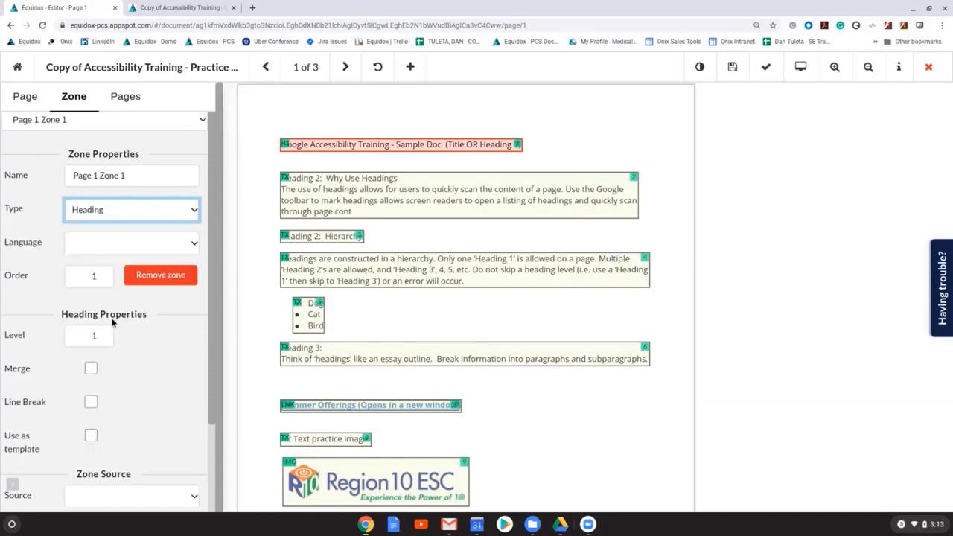
# Step: Preview page 1 as HTML to check the title's heading formatting, and return to the editor
pyautogui.click(800, 67)
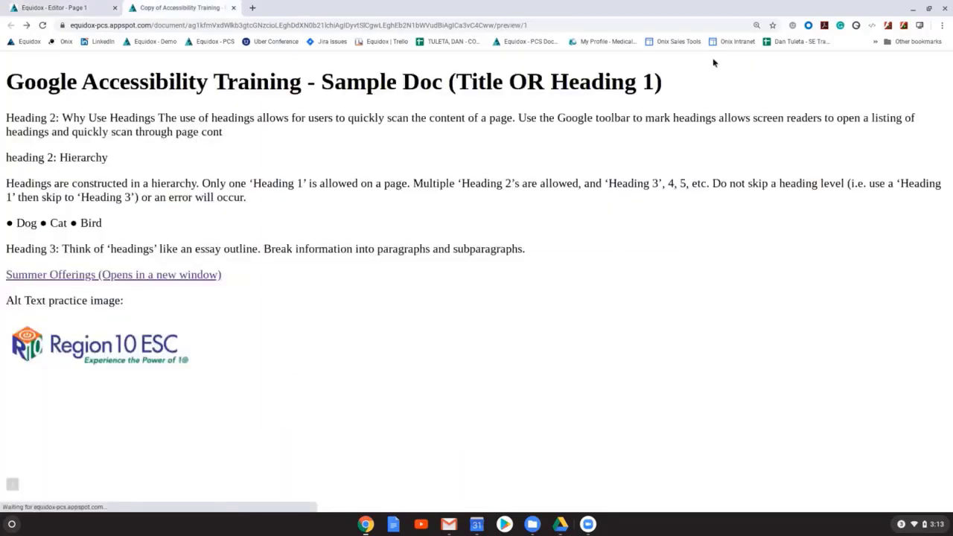
pyautogui.moveTo(713, 63); pyautogui.dragTo(6, 81)
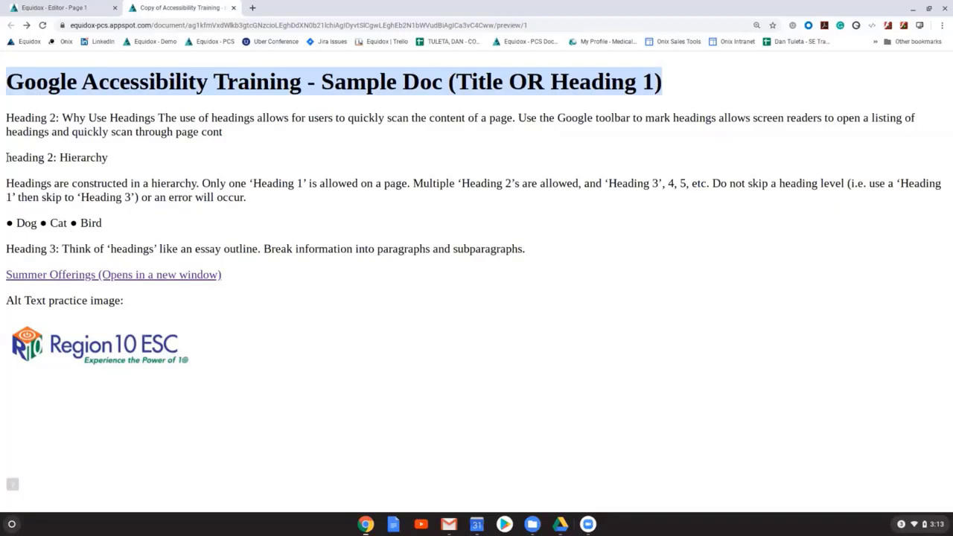
pyautogui.click(55, 8)
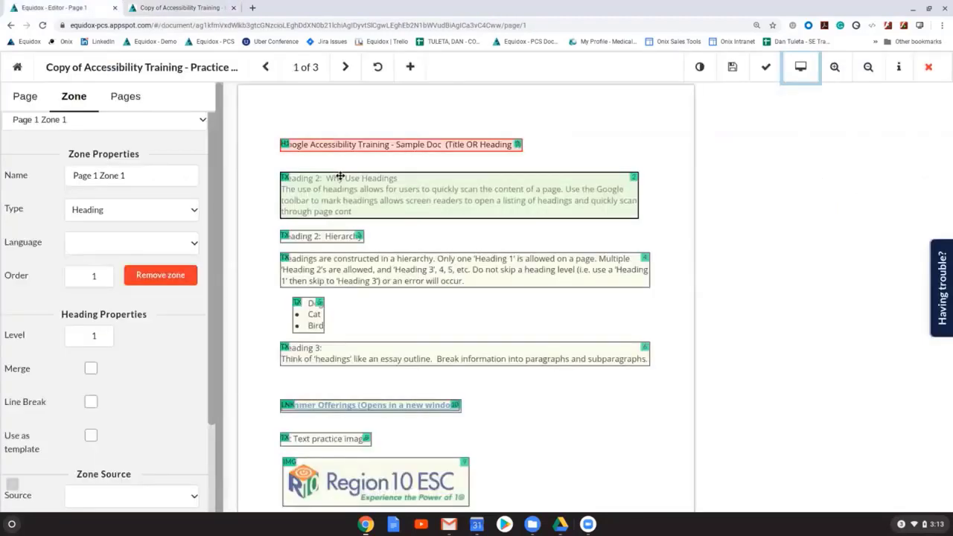
# Step: Shrink zone 2 to the "Heading 2: Why Use Headings" line and draw a new text zone around the paragraph below it
pyautogui.click(398, 180)
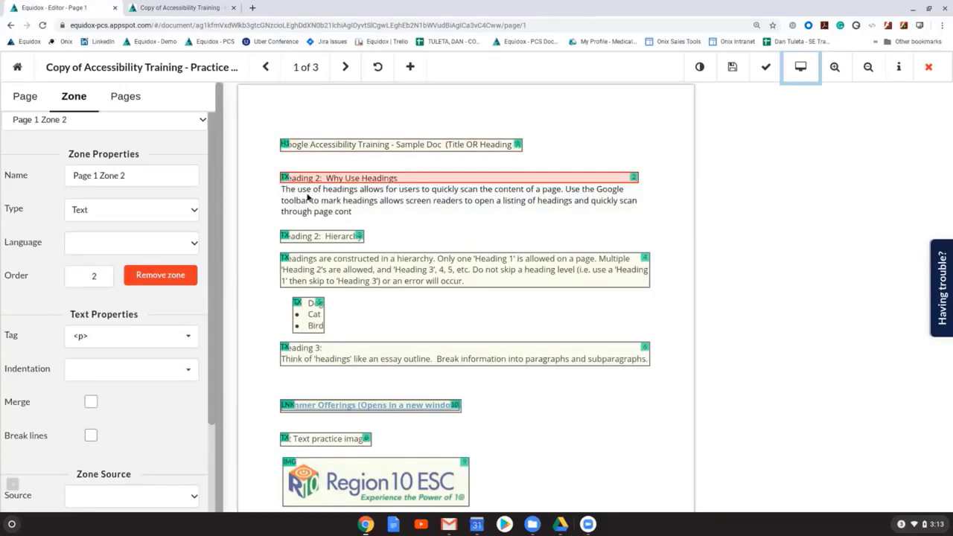
pyautogui.moveTo(278, 186); pyautogui.dragTo(643, 216)
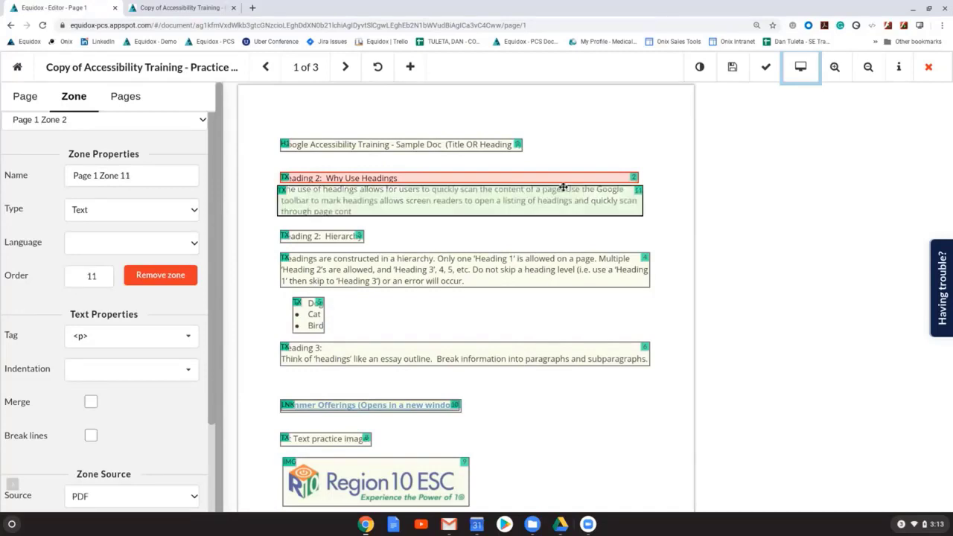
# Step: Select the "Heading 2: Why Use Headings" zone and open its zone type choices, keeping the type as Text
pyautogui.click(280, 173)
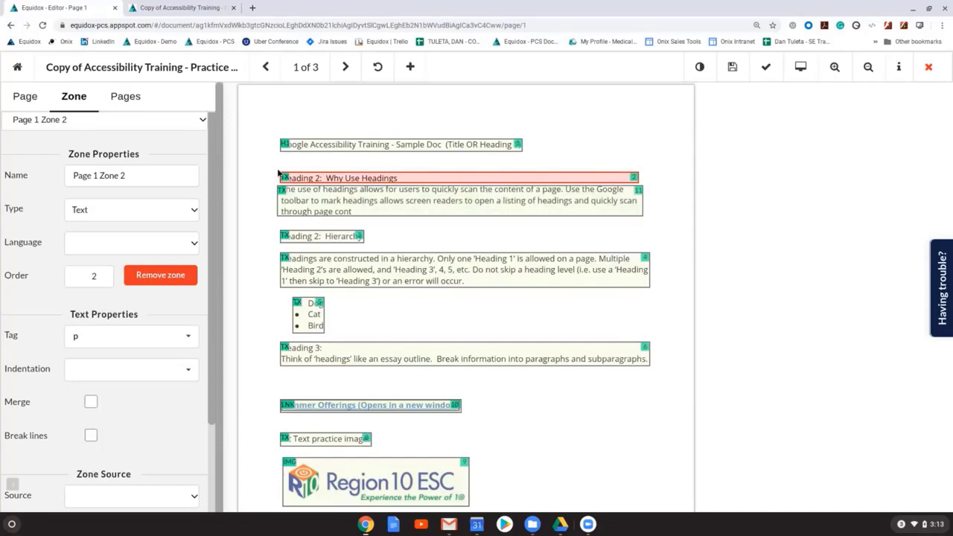
pyautogui.click(195, 213)
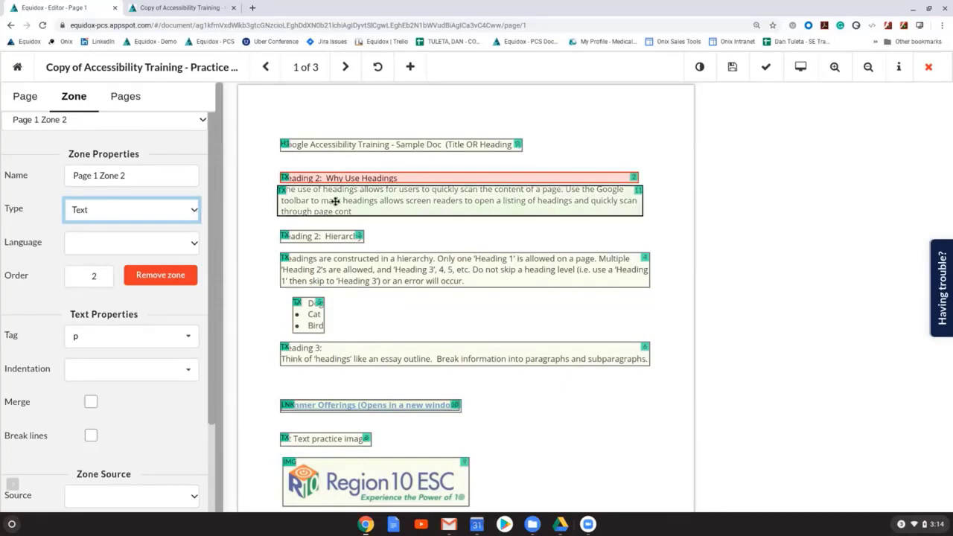
pyautogui.click(310, 251)
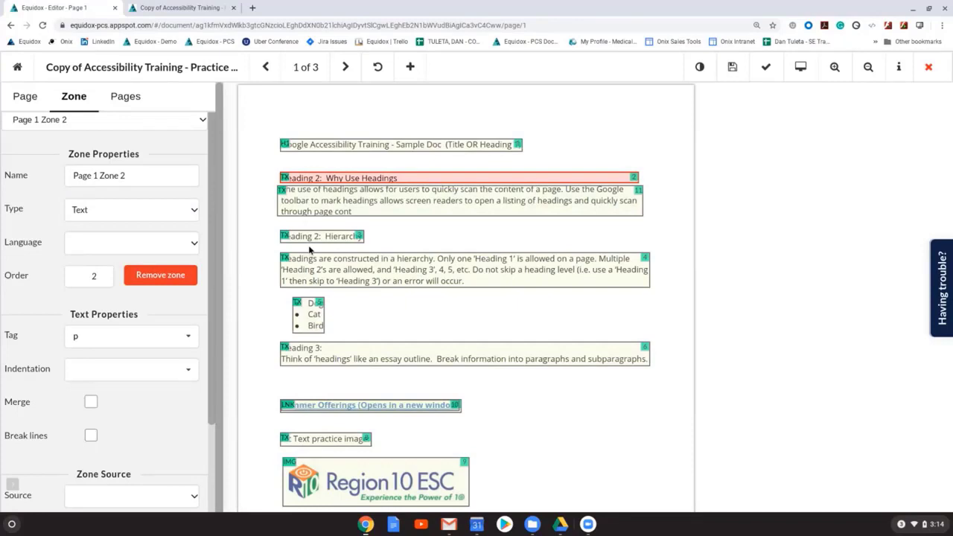
# Step: Tag the "Heading 2: Why Use Headings" and "Heading 2: Hierarchy" zones as level 2 headings
pyautogui.press('2')
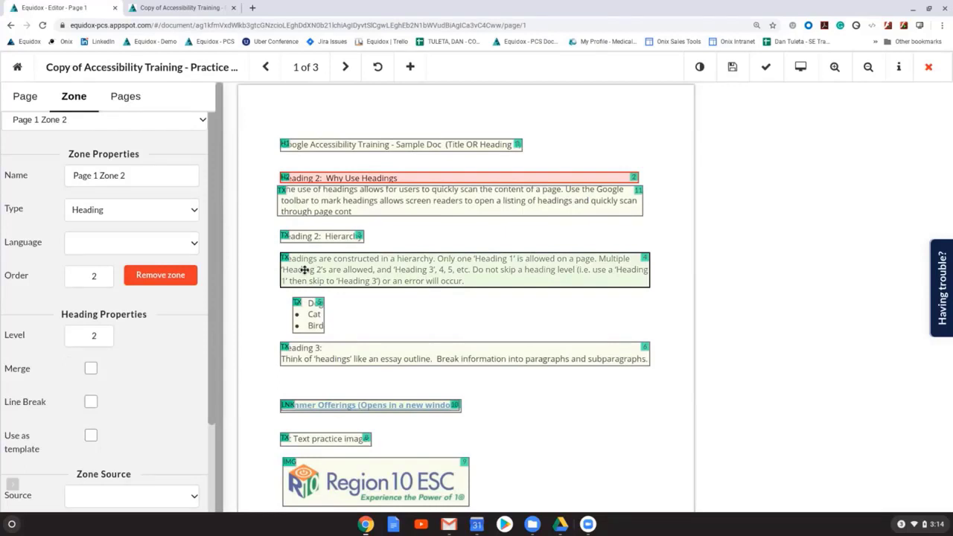
pyautogui.press('Tab')
pyautogui.press('2')
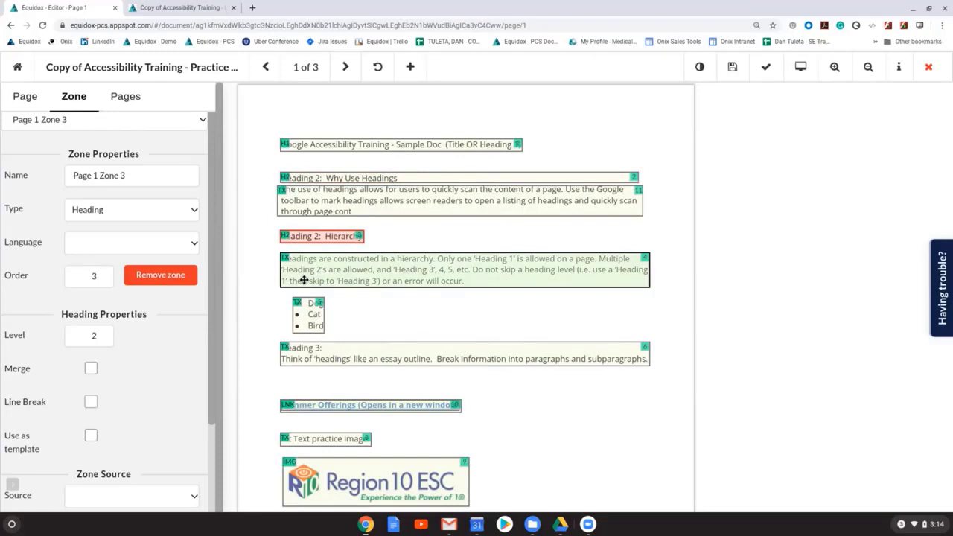
# Step: Shrink zone 6 to the "Heading 3:" line, tag it as a level 3 heading, and draw a text zone around the sentence below it
pyautogui.click(306, 361)
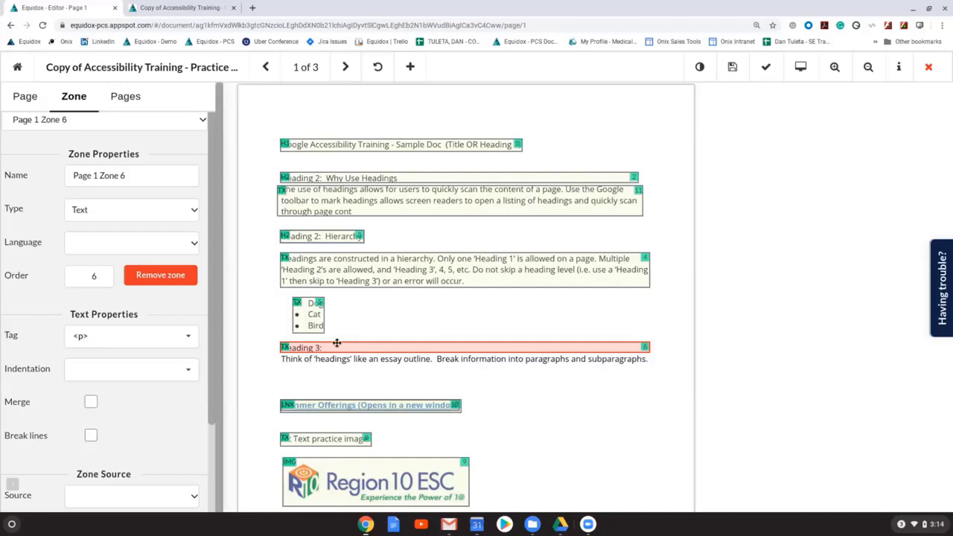
pyautogui.press('3')
pyautogui.moveTo(279, 356); pyautogui.dragTo(591, 374)
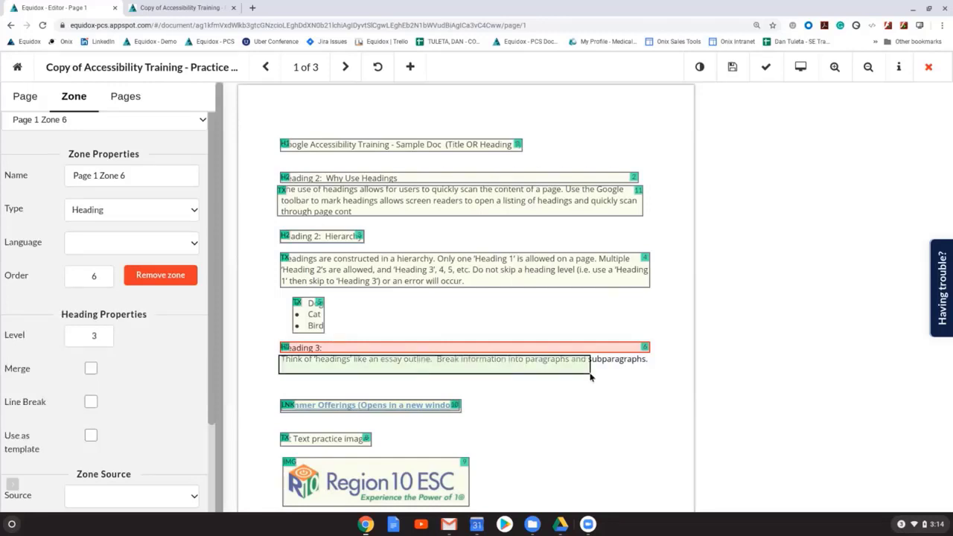
pyautogui.moveTo(590, 377); pyautogui.dragTo(591, 376)
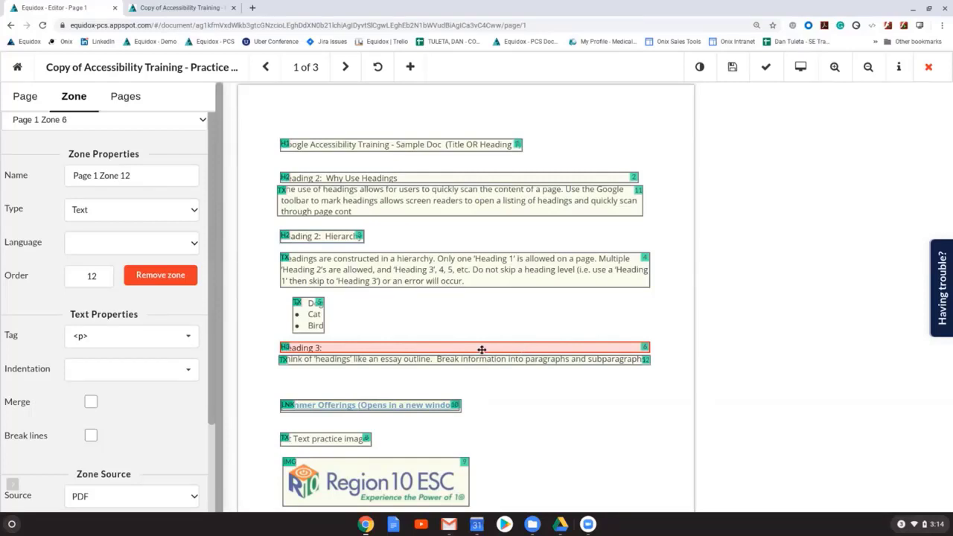
# Step: Preview page 1 as HTML to check the level 2 and level 3 headings, and return to the editor
pyautogui.hotkey('ctrl', 'Tab')
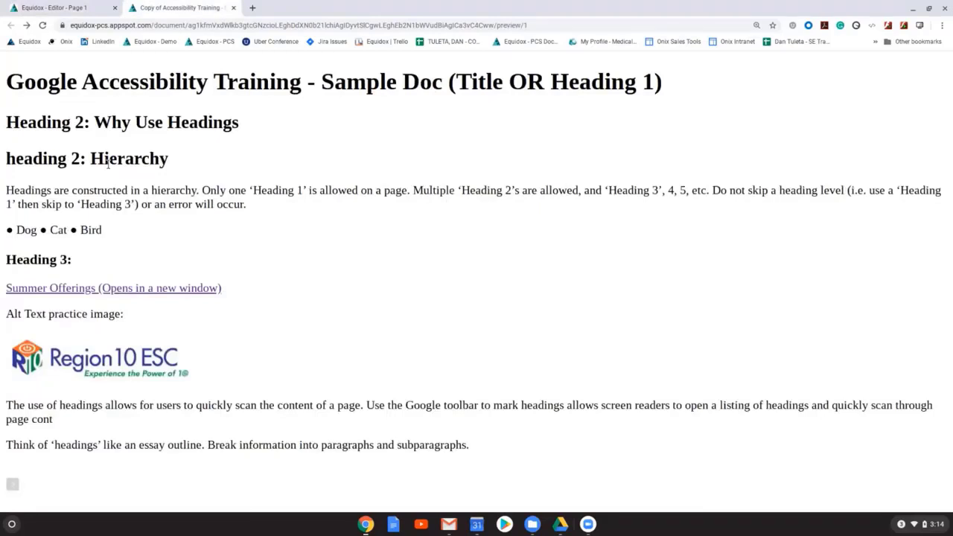
pyautogui.tripleClick(46, 259)
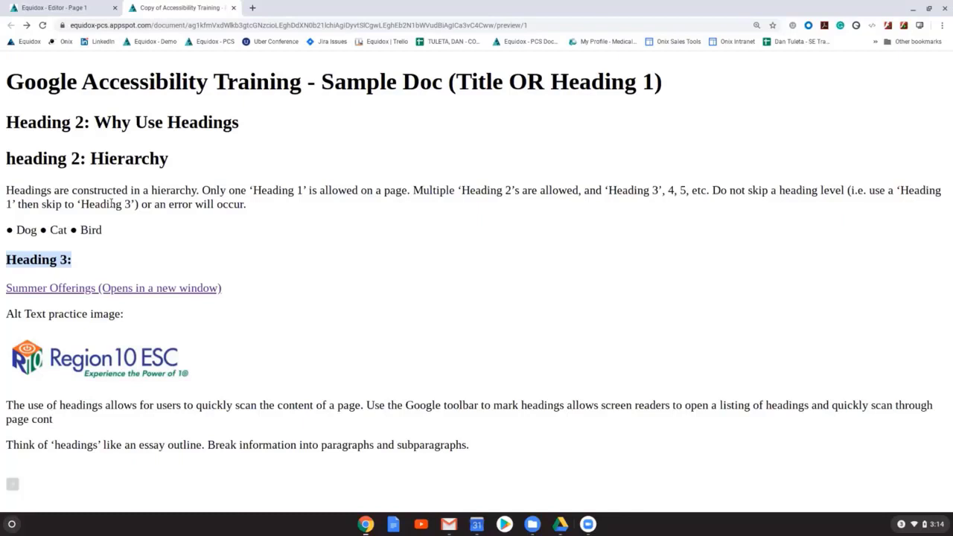
pyautogui.click(56, 8)
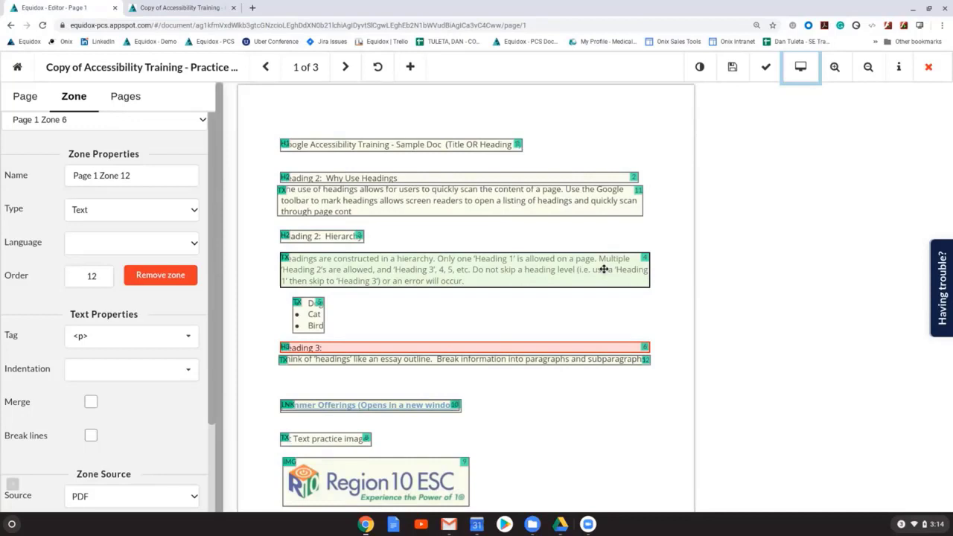
# Step: Change the zone type of the Dog, Cat, Bird bullets to List
pyautogui.click(317, 322)
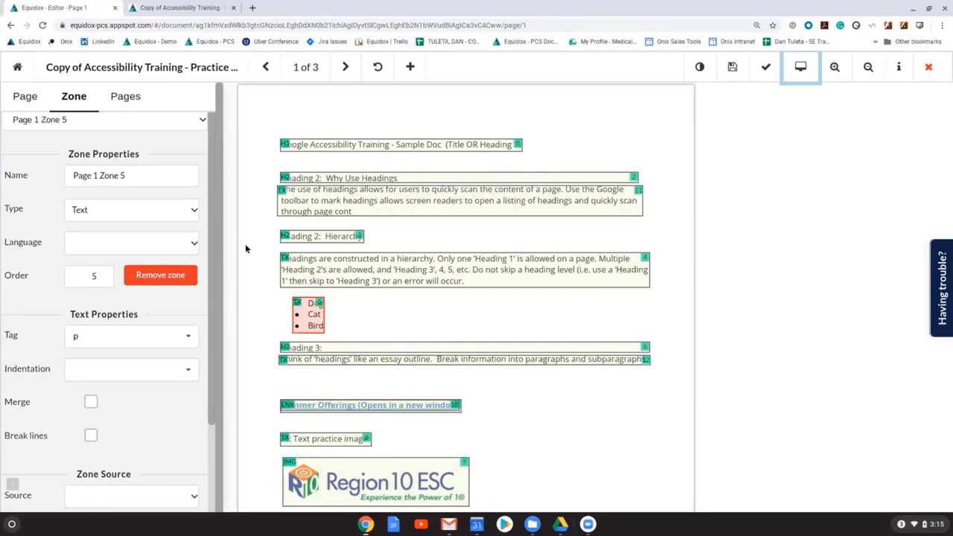
pyautogui.press('l')
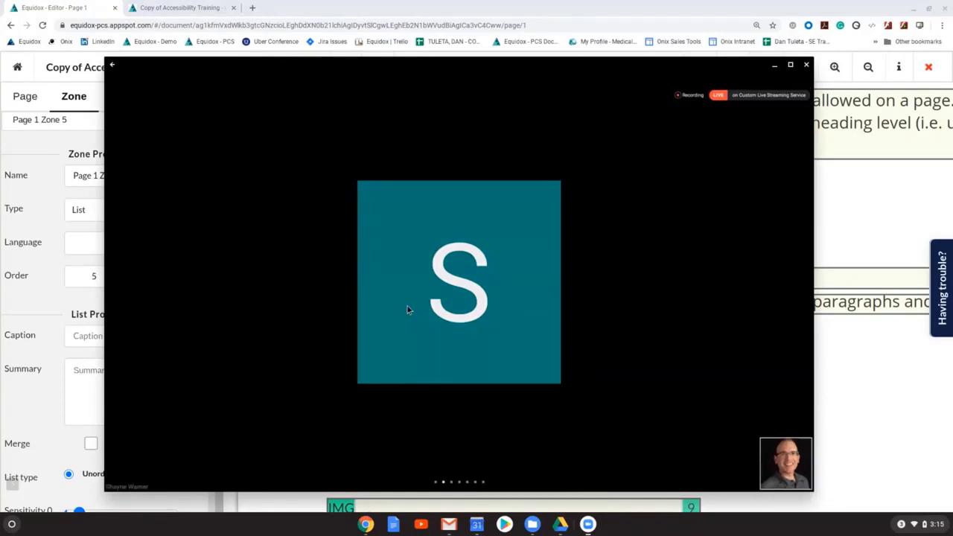
pyautogui.hotkey('alt', 'Tab')
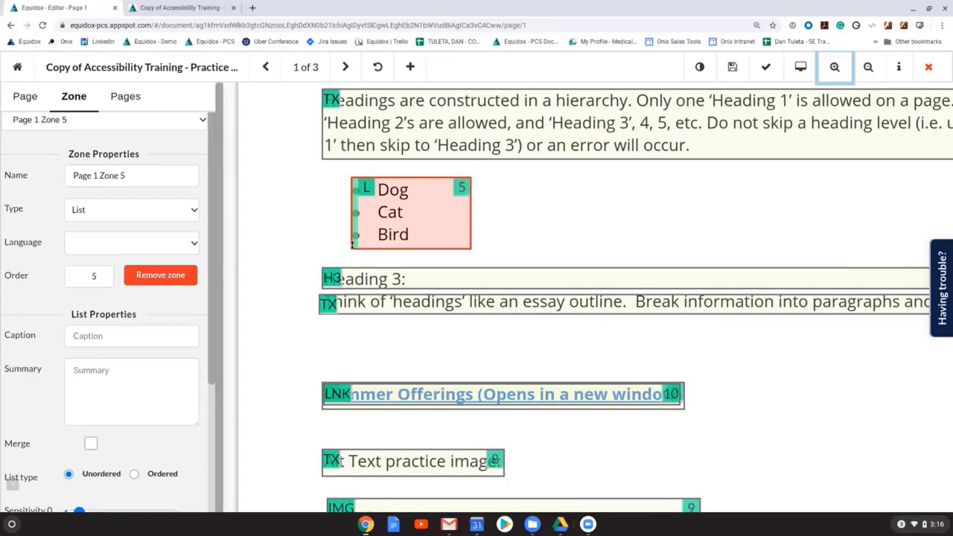
# Step: Set the list detection sensitivity of the Dog, Cat, Bird zone to 1 to split it into separate list items
pyautogui.scroll(-2, 117, 199)
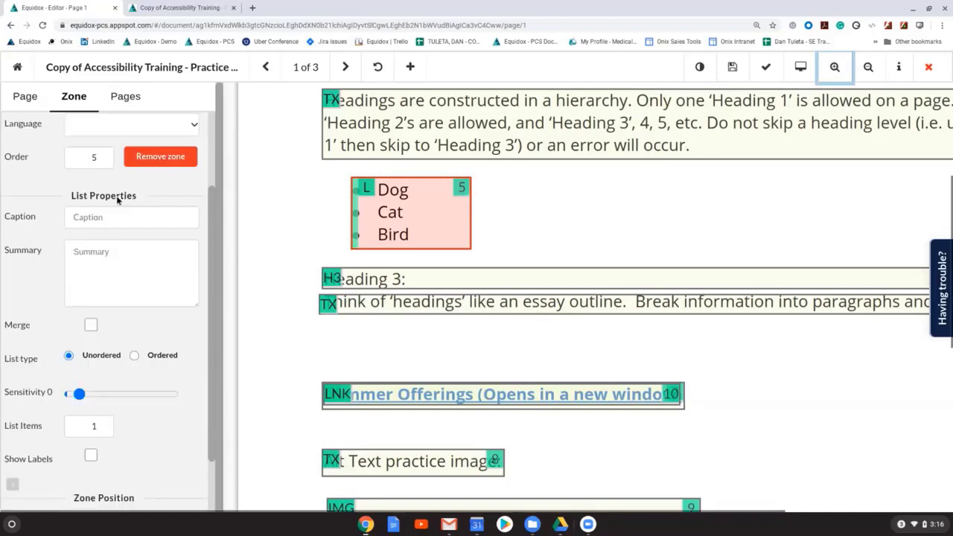
pyautogui.click(79, 395)
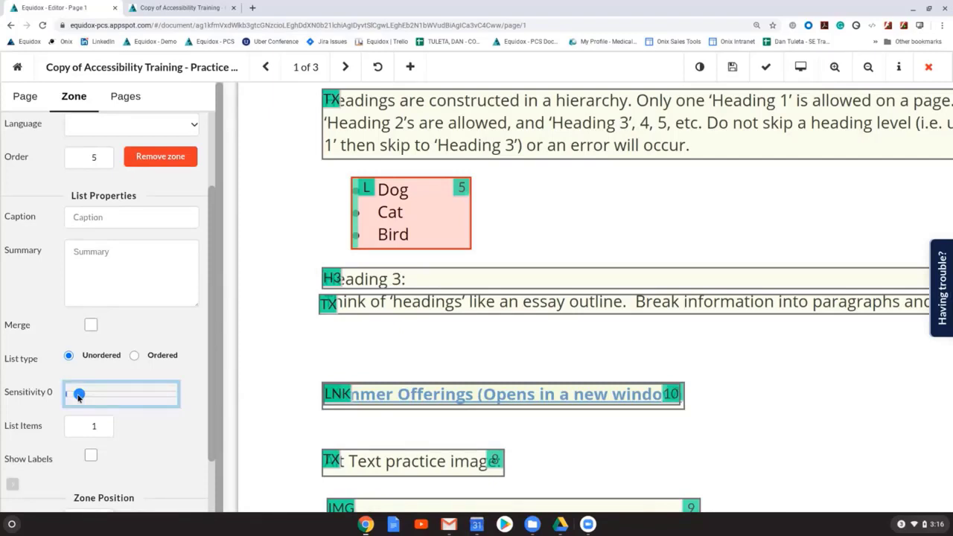
pyautogui.moveTo(79, 396); pyautogui.dragTo(96, 395)
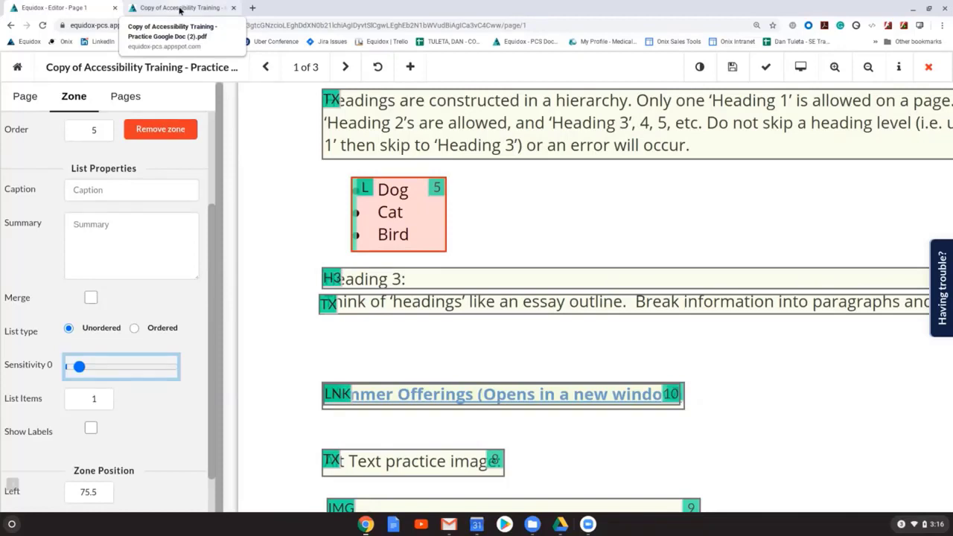
pyautogui.click(394, 211)
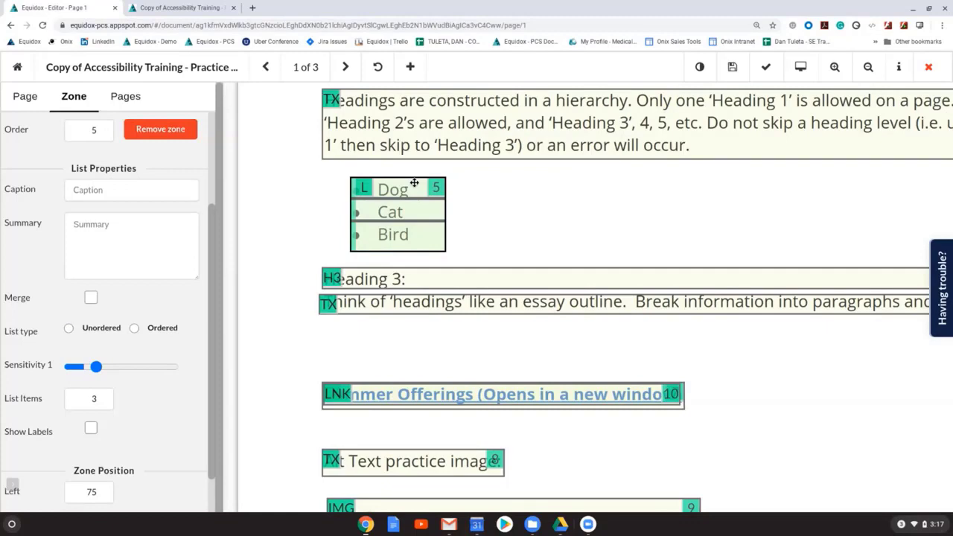
# Step: Preview page 1 as HTML to check the bulleted list of Dog, Cat and Bird, and return to the editor
pyautogui.hotkey('ctrl', 'Tab')
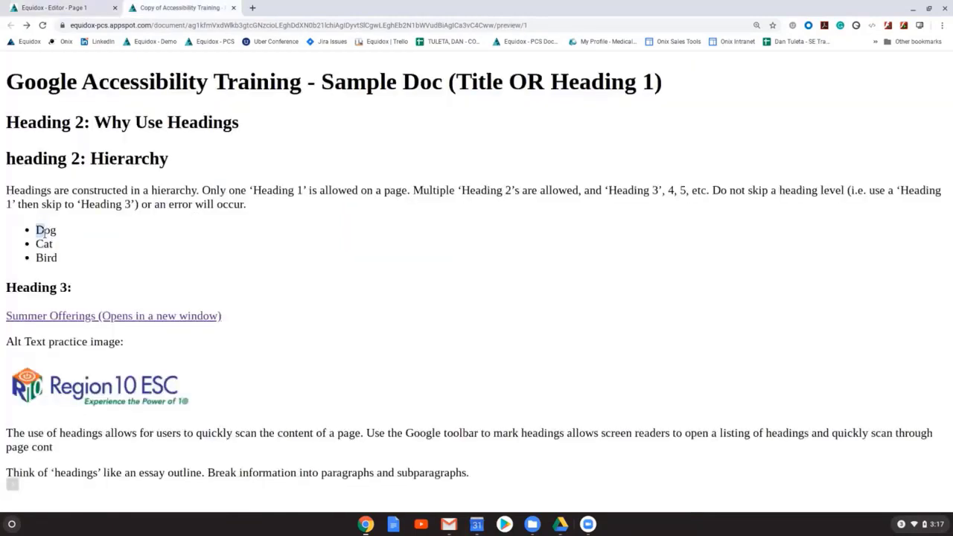
pyautogui.moveTo(45, 233); pyautogui.dragTo(58, 259)
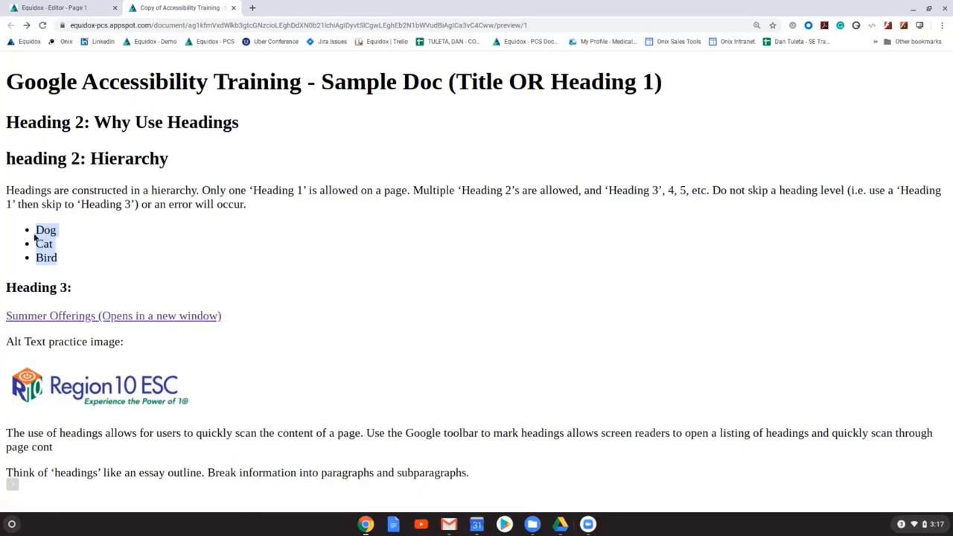
pyautogui.click(57, 9)
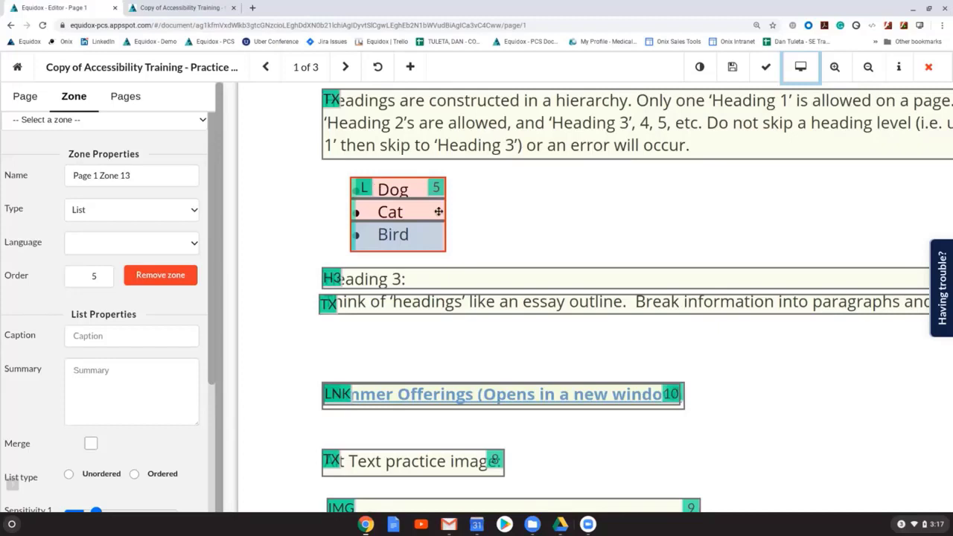
# Step: Give the Region 10 ESC image zone the alt description "Region 10 ESC logo"
pyautogui.scroll(-1, 439, 212)
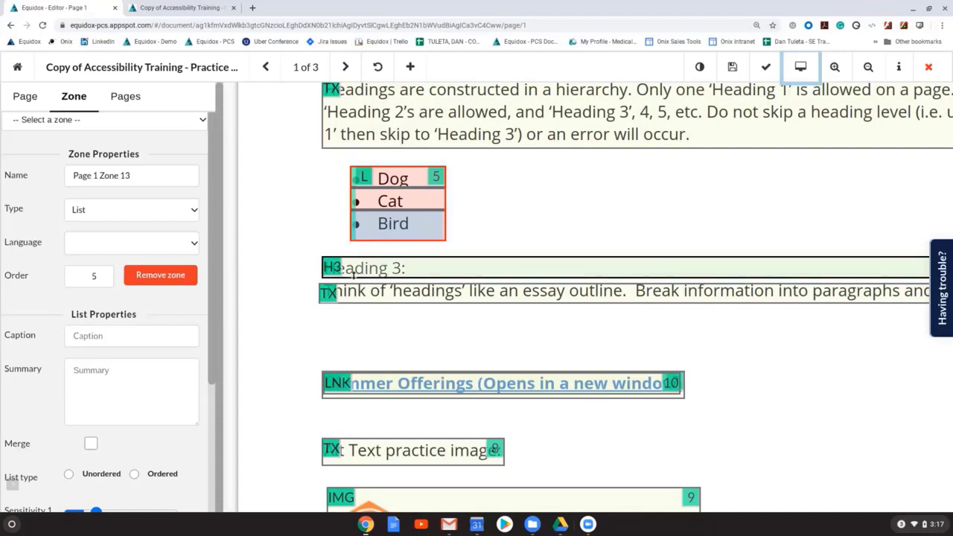
pyautogui.scroll(-1, 498, 271)
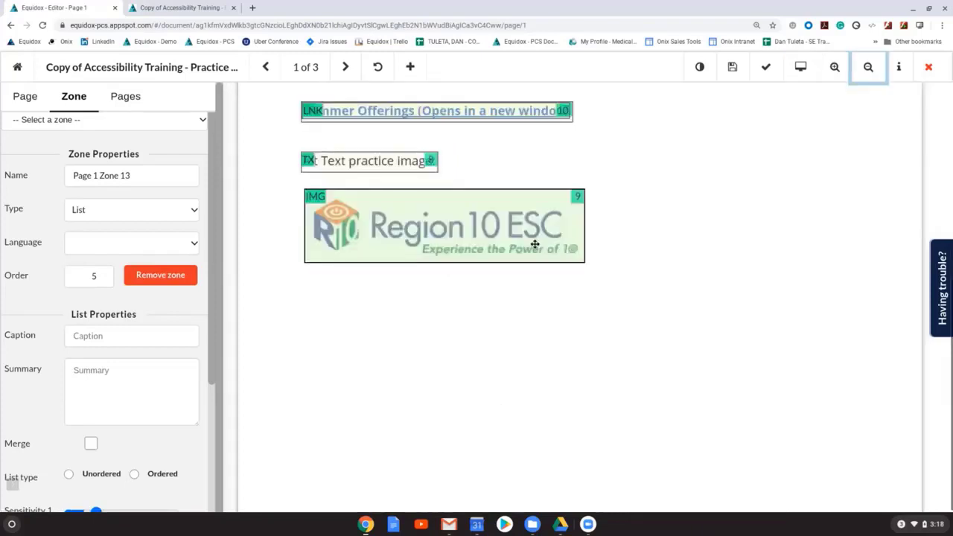
pyautogui.click(534, 244)
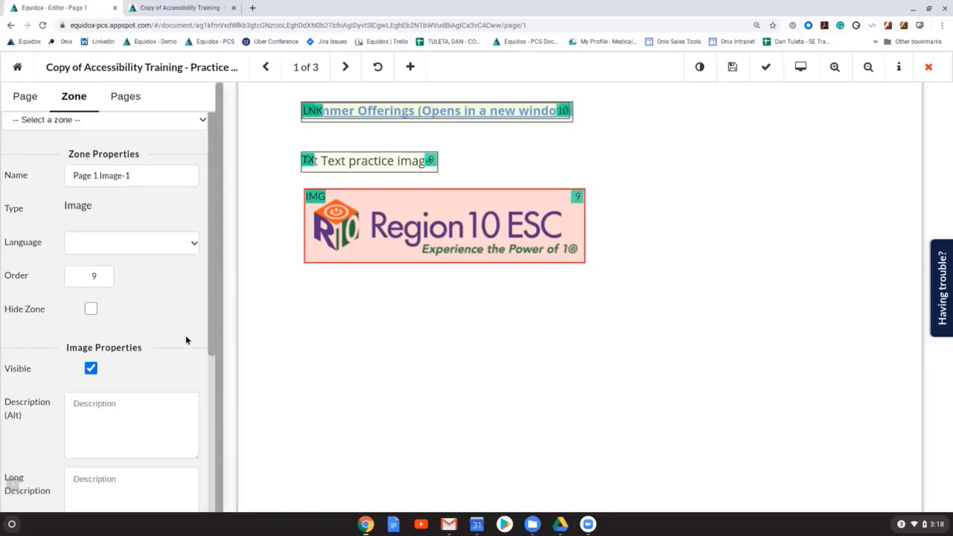
pyautogui.scroll(-2, 186, 340)
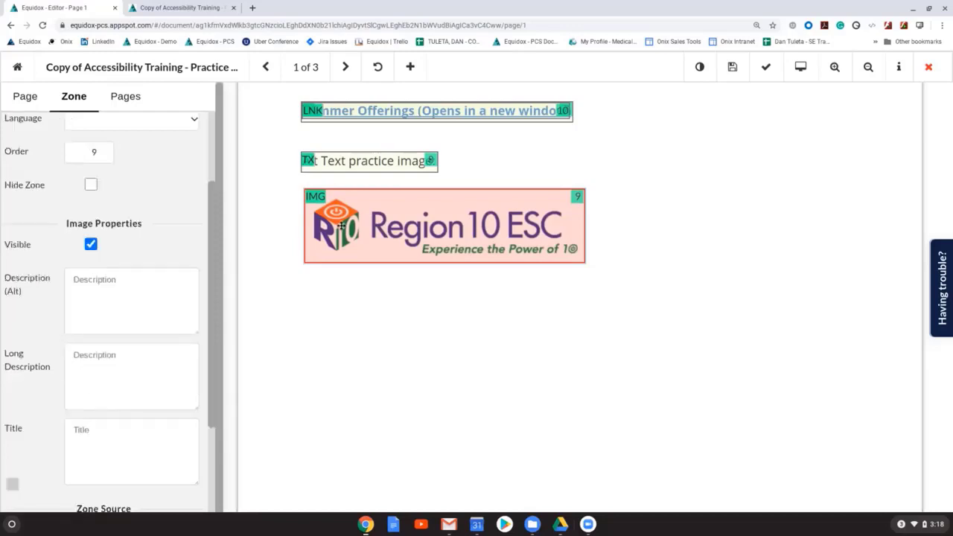
pyautogui.scroll(1, 632, 243)
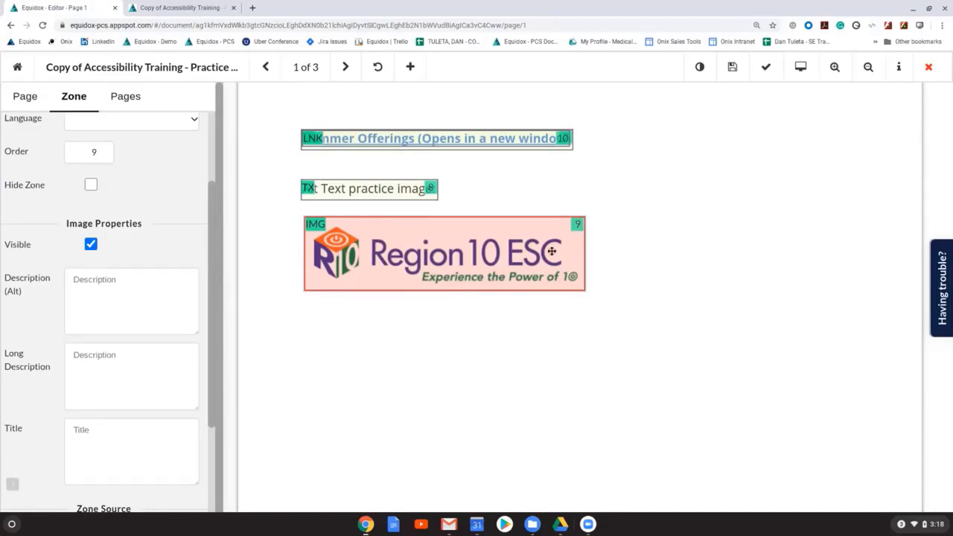
pyautogui.click(132, 301)
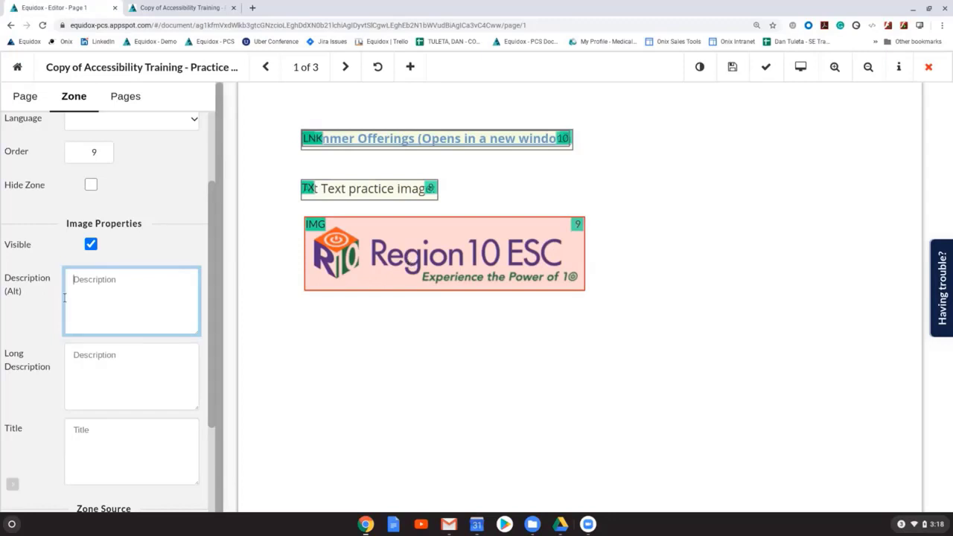
pyautogui.write('Region 1')
pyautogui.write('0 ESC logo')
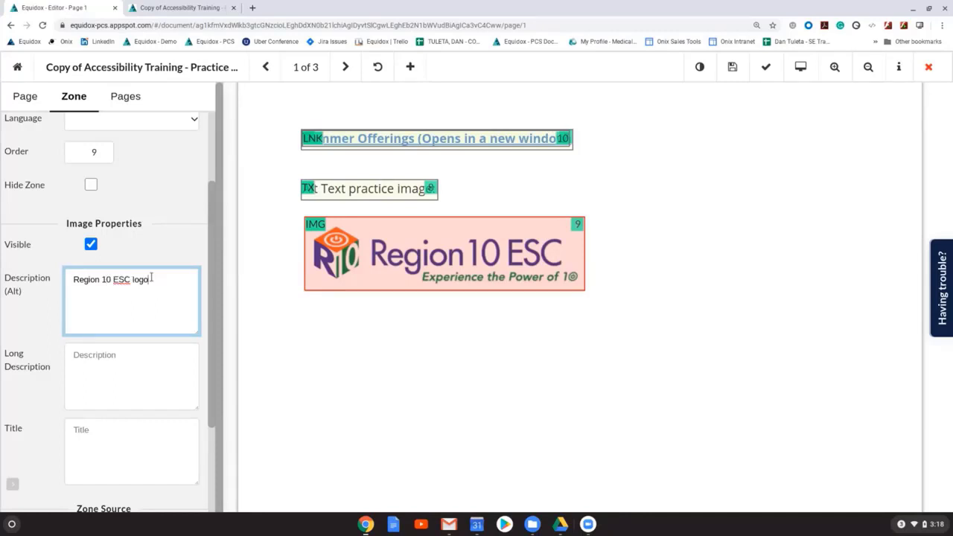
# Step: Re-order the zones on page 1 automatically with the default reading order
pyautogui.scroll(1, 513, 389)
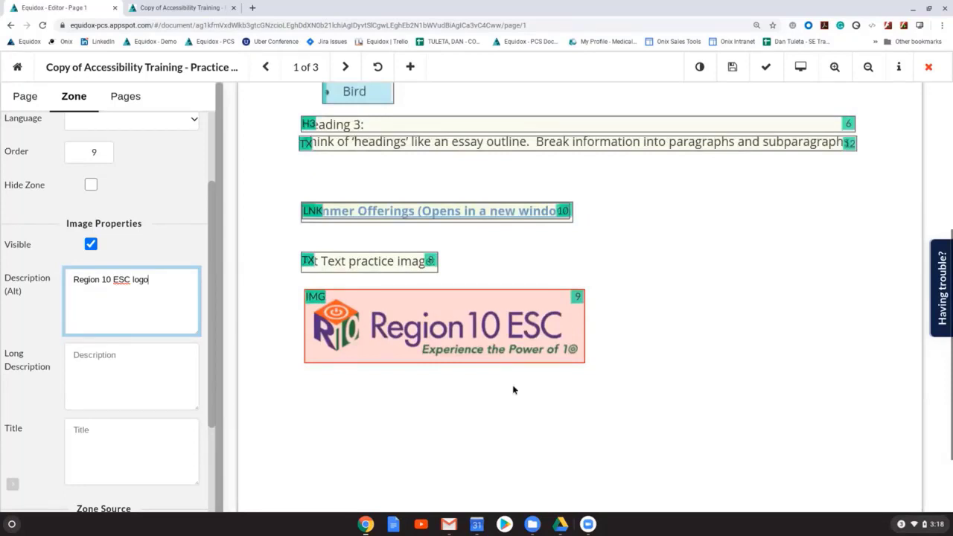
pyautogui.scroll(5, 513, 389)
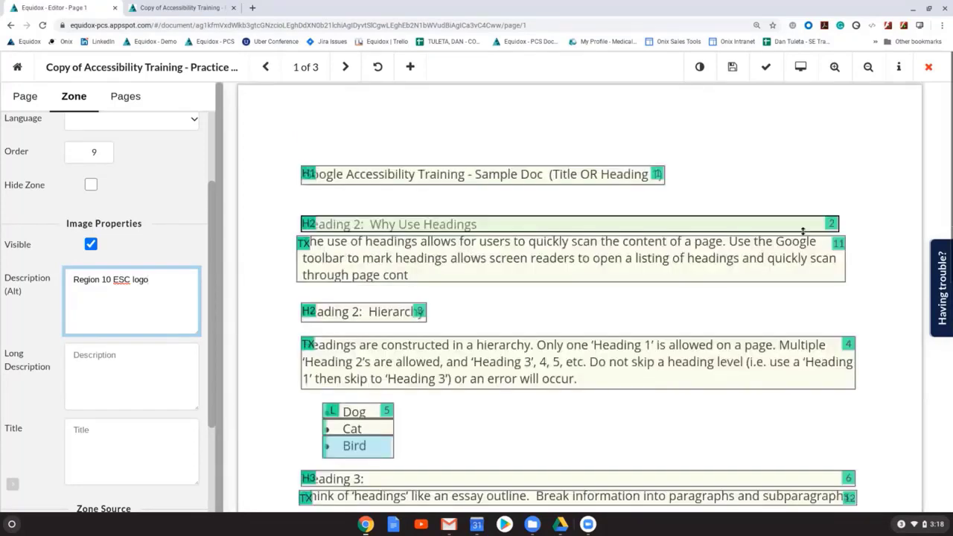
pyautogui.scroll(-4, 483, 415)
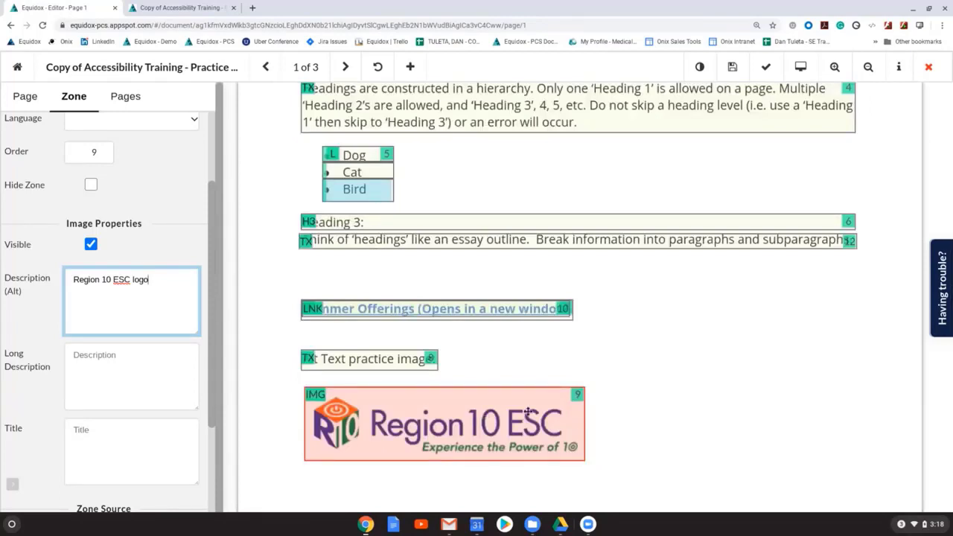
pyautogui.click(868, 67)
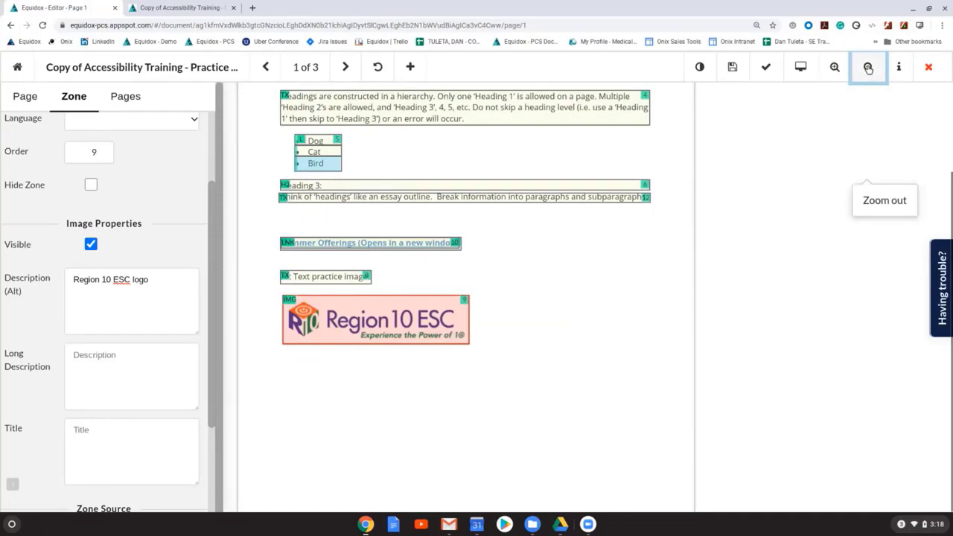
pyautogui.scroll(2, 383, 325)
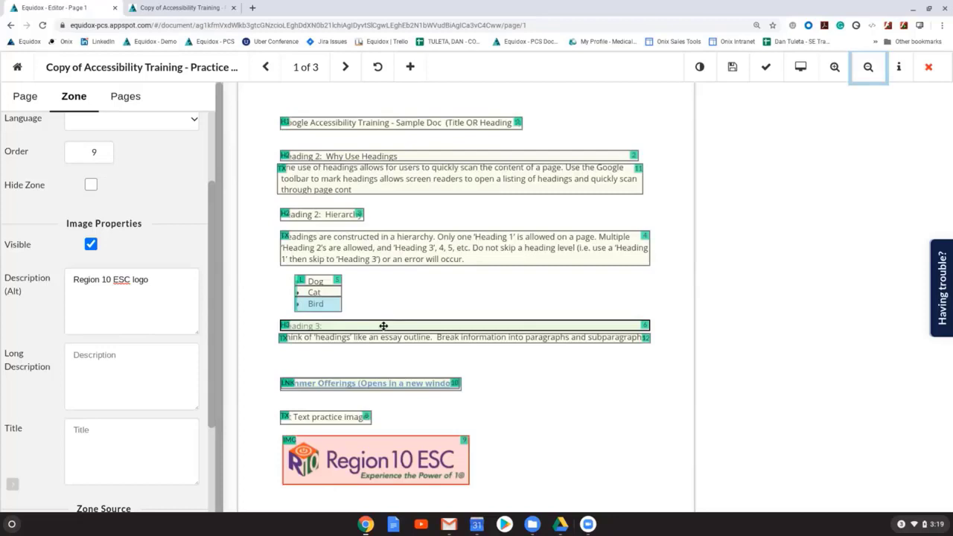
pyautogui.click(26, 97)
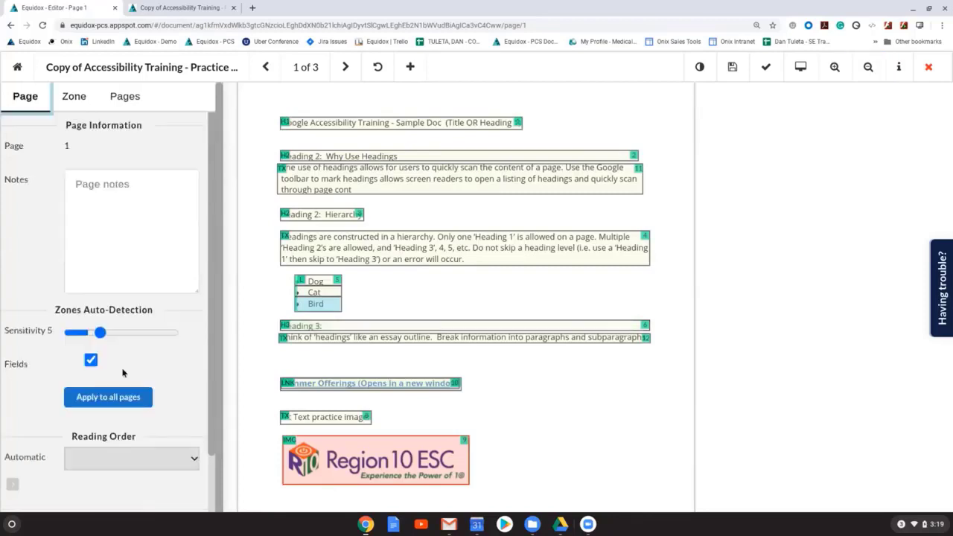
pyautogui.scroll(-2, 123, 372)
pyautogui.click(31, 428)
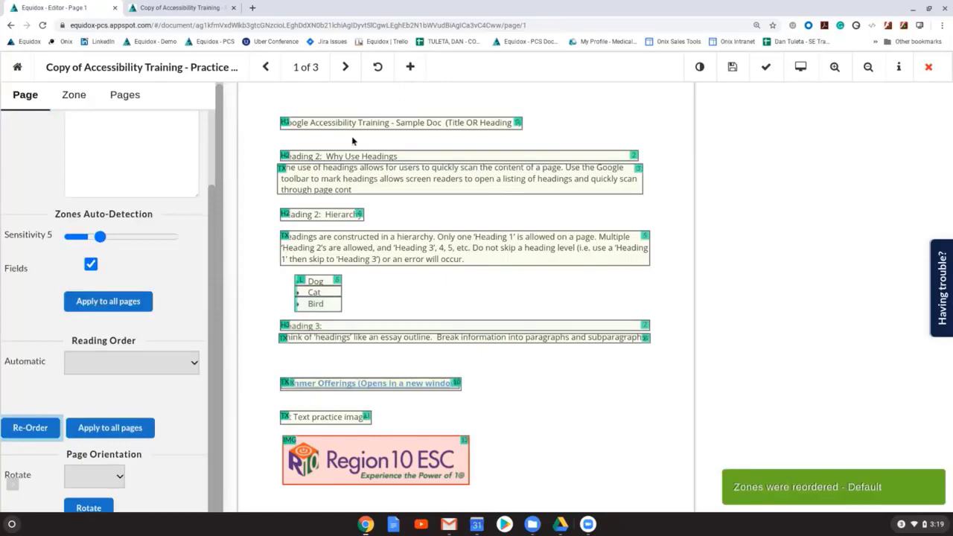
# Step: Look over the automatic reading order options, and preview page 1 as HTML to check the order of its content
pyautogui.click(179, 365)
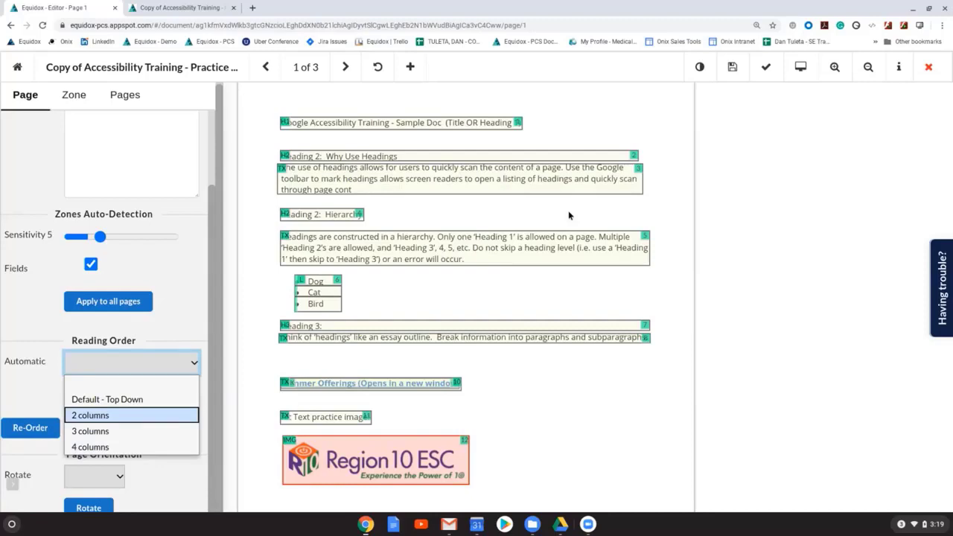
pyautogui.click(169, 395)
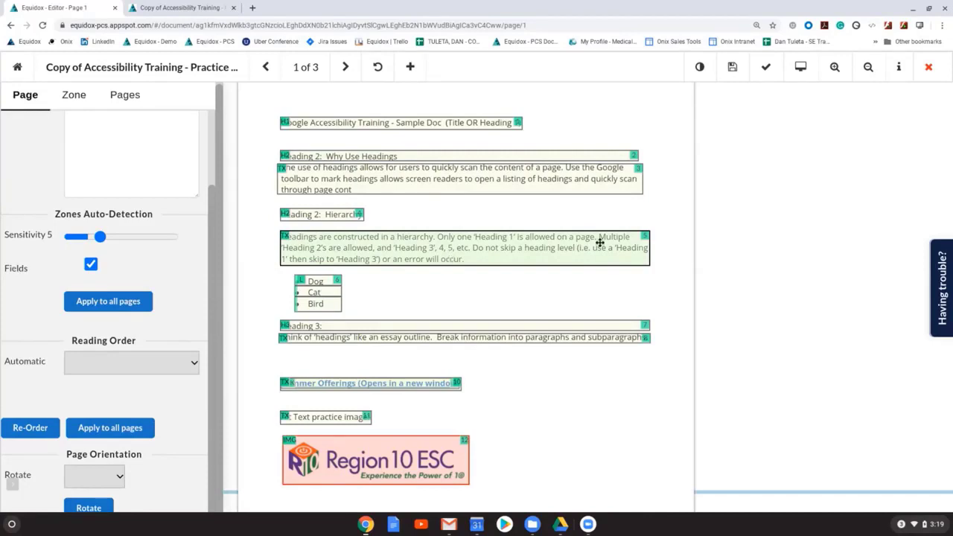
pyautogui.click(180, 8)
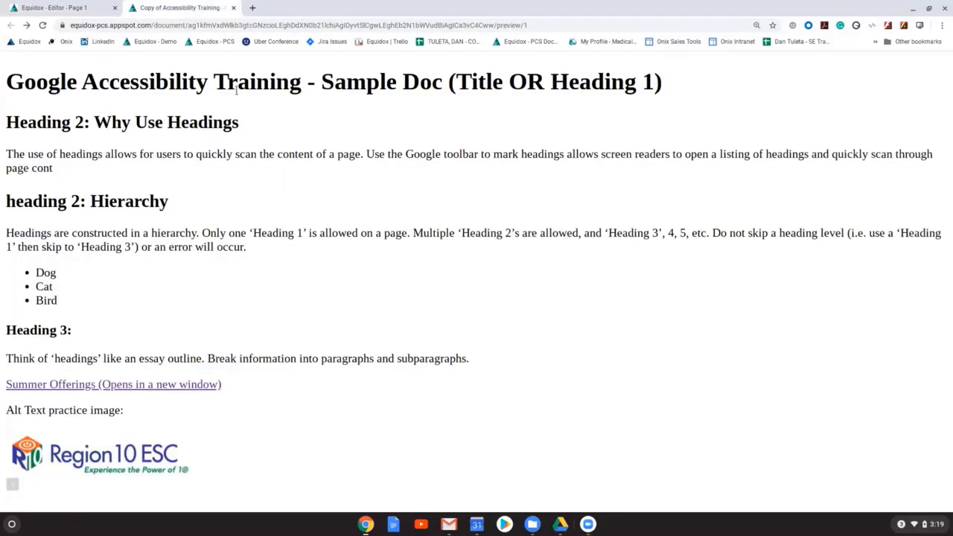
# Step: Check the Heading 3 and the content below it in the page 1 preview, and return to the editor
pyautogui.tripleClick(43, 332)
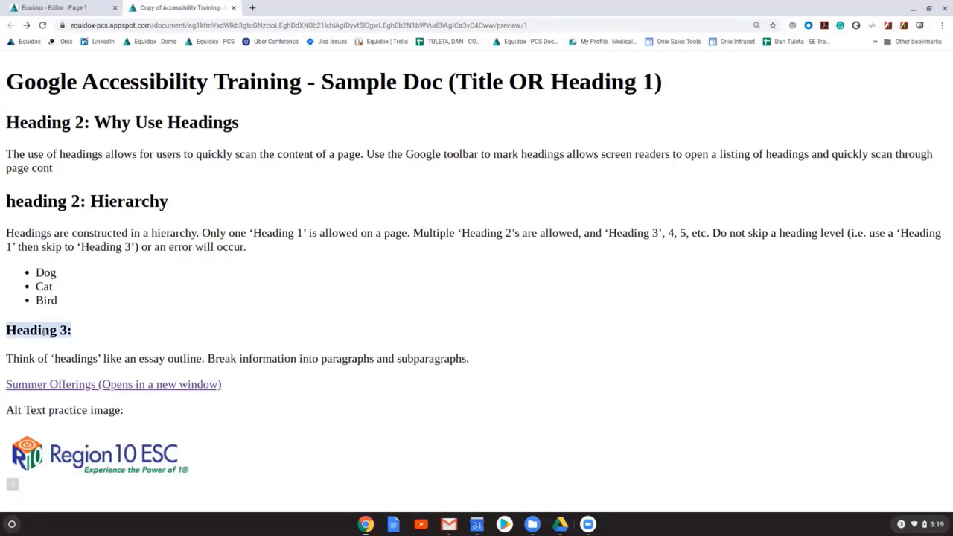
pyautogui.click(194, 412)
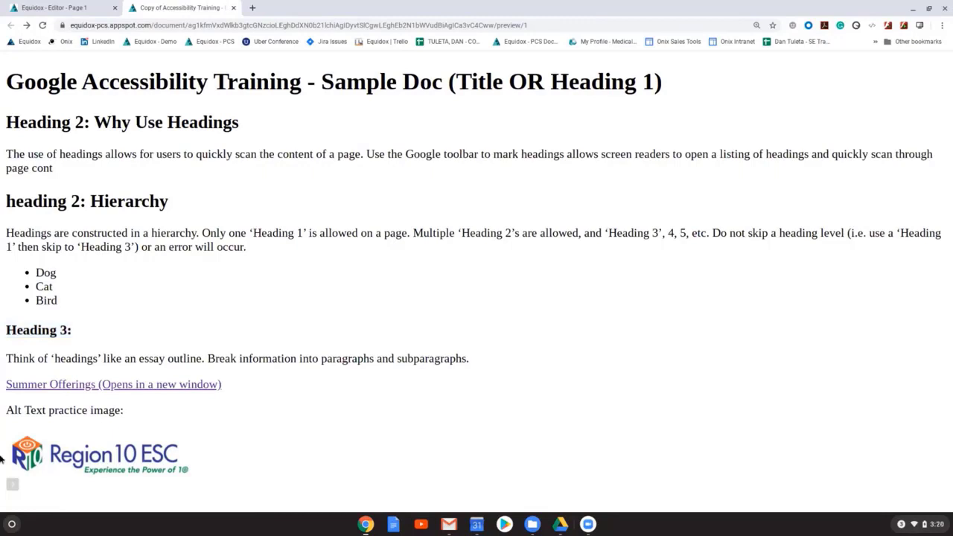
pyautogui.click(71, 8)
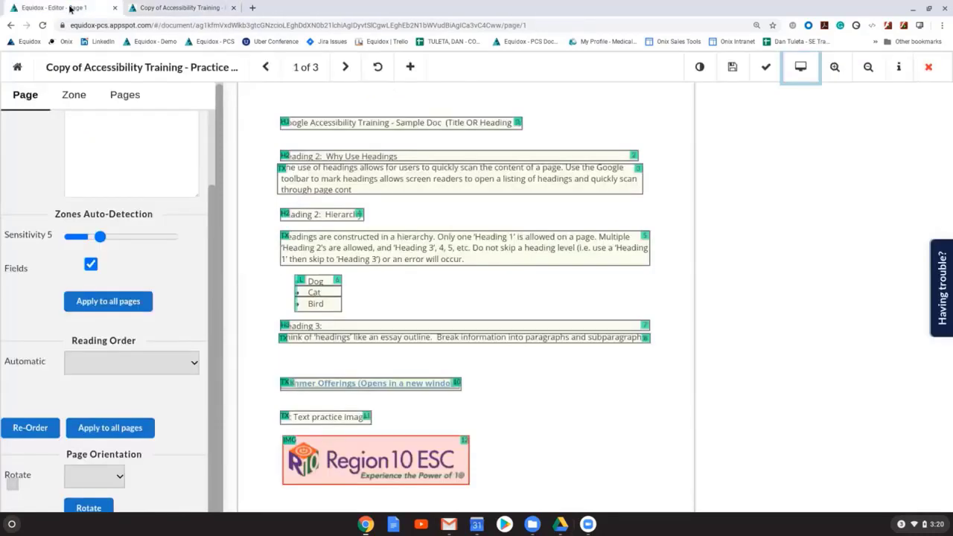
# Step: Go to page 2 and give the lighthouse image zone the alt description "lighthouse on a hill overlooking the ocean"
pyautogui.click(345, 66)
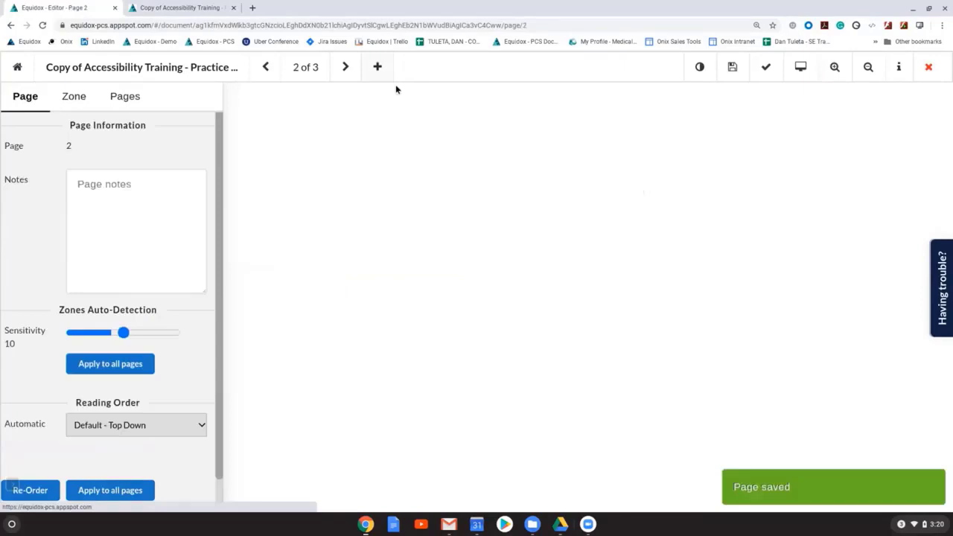
pyautogui.click(448, 159)
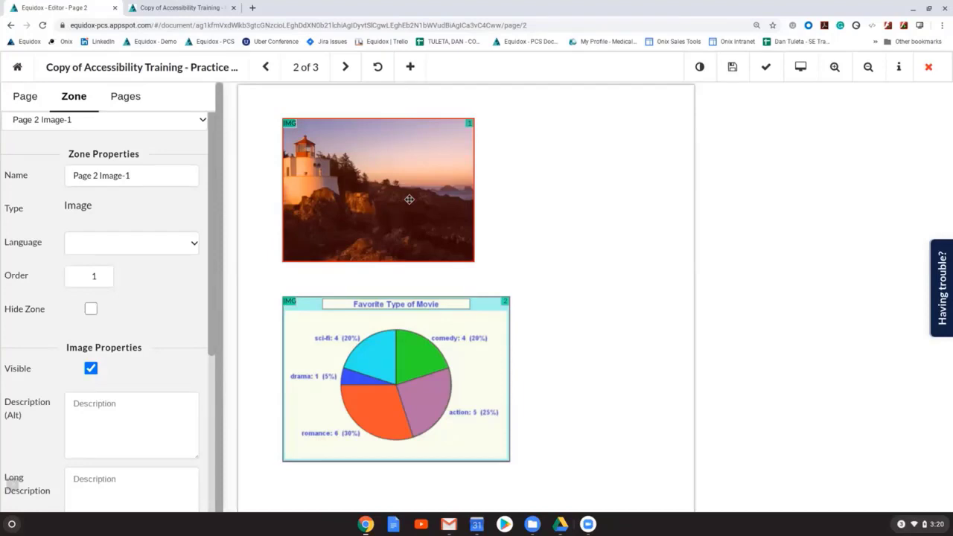
pyautogui.click(168, 406)
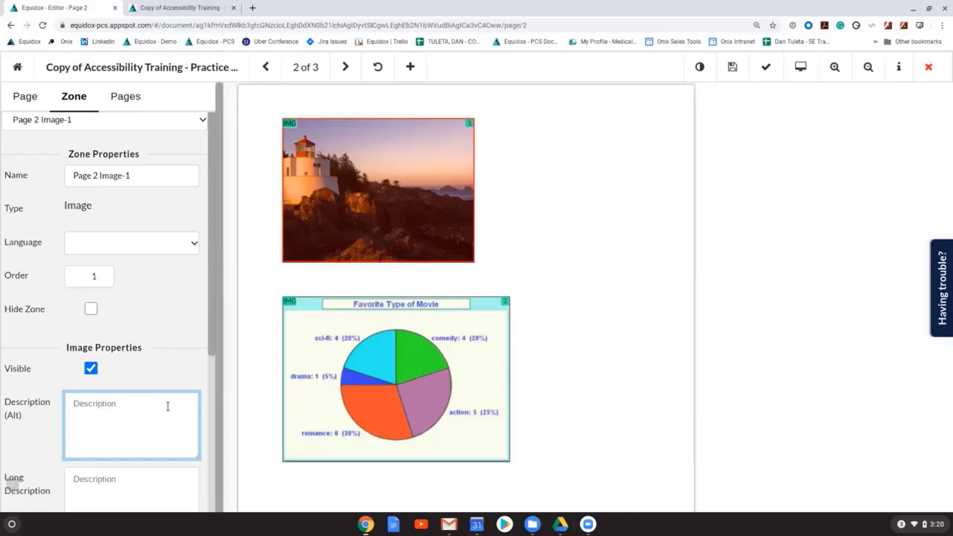
pyautogui.write('lighthouse on a hill overlooking the oce')
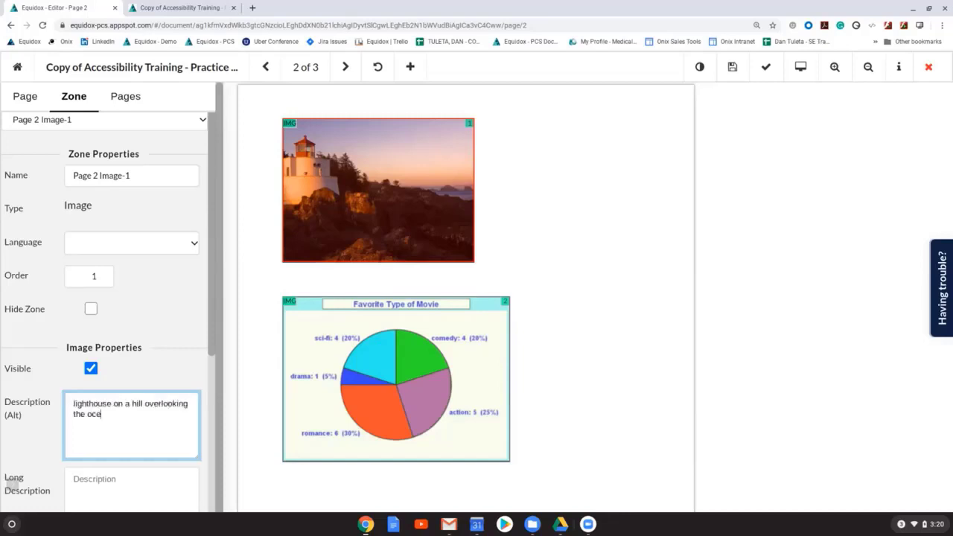
pyautogui.write('an')
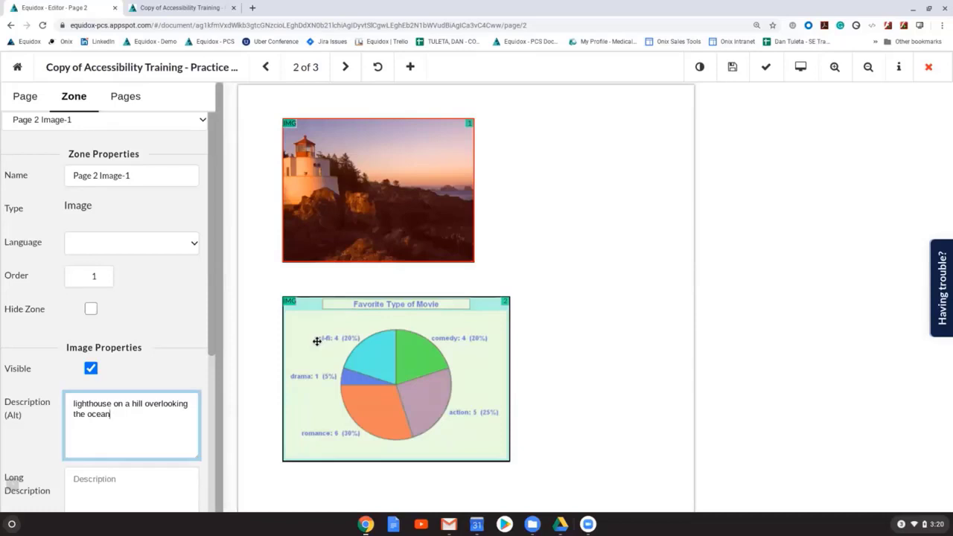
# Step: Hide the Favorite Type of Movie pie chart's image zone and draw a text zone over the whole chart
pyautogui.scroll(-1, 654, 310)
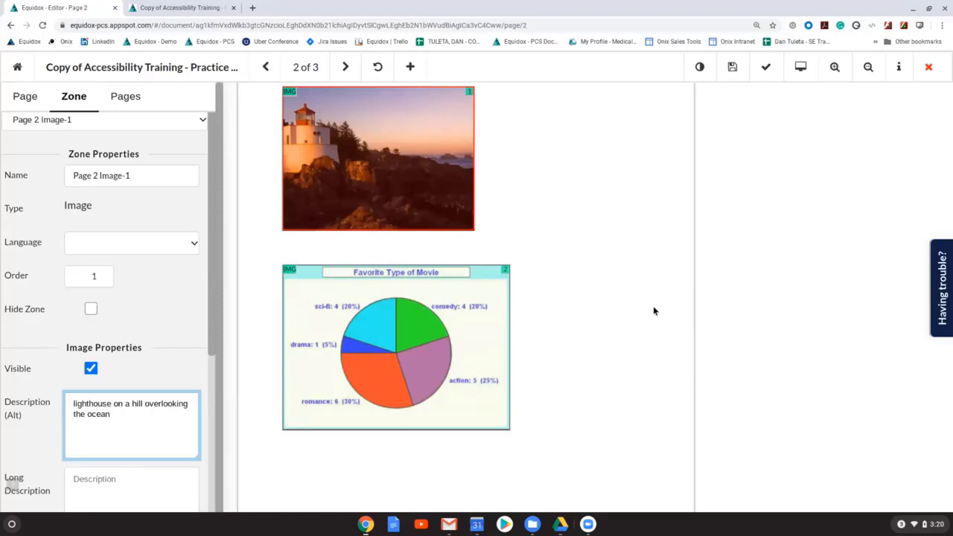
pyautogui.scroll(-2, 654, 310)
pyautogui.click(466, 290)
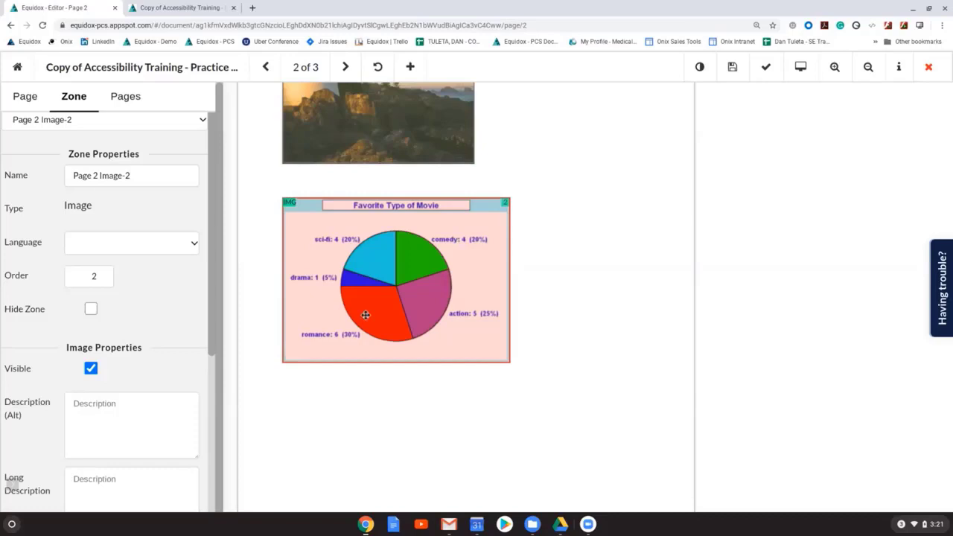
pyautogui.click(94, 409)
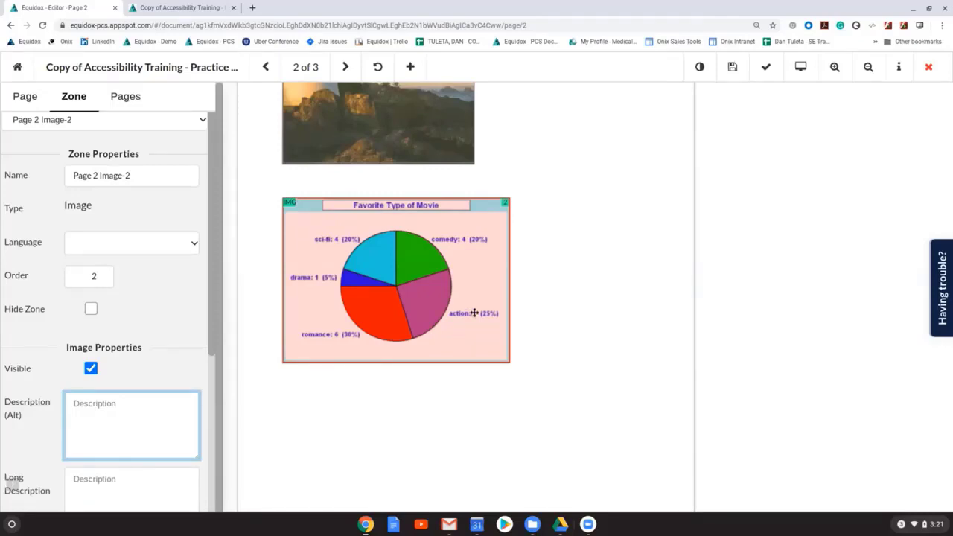
pyautogui.click(91, 309)
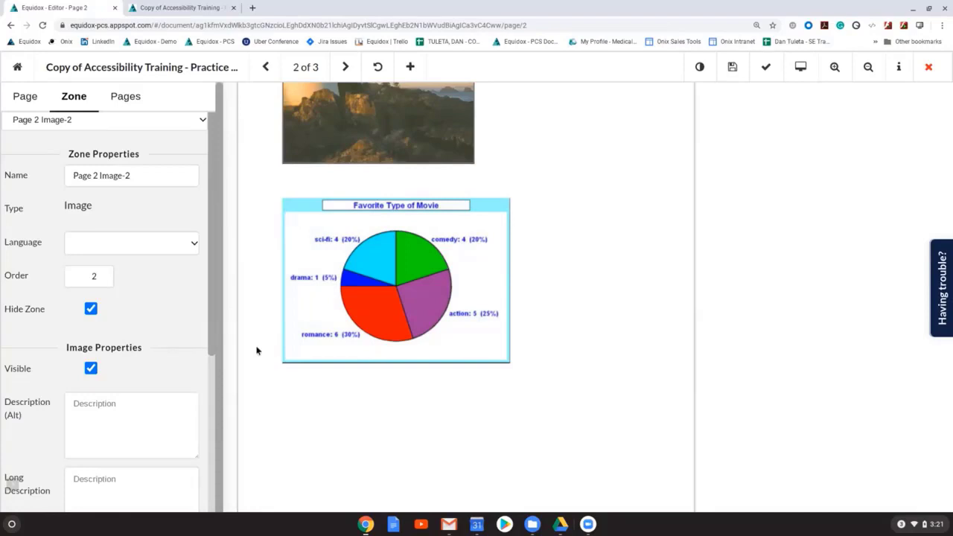
pyautogui.moveTo(285, 201); pyautogui.dragTo(358, 228)
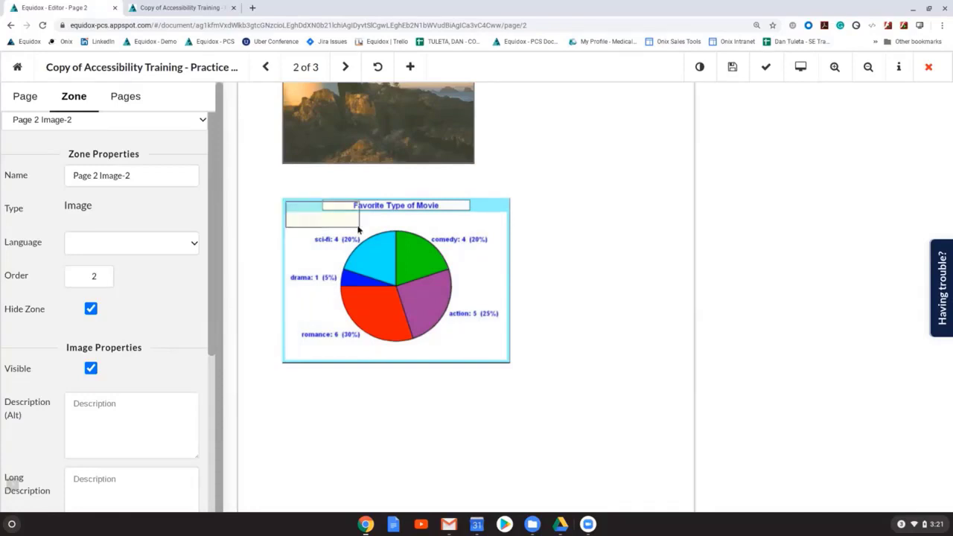
pyautogui.moveTo(358, 229); pyautogui.dragTo(508, 361)
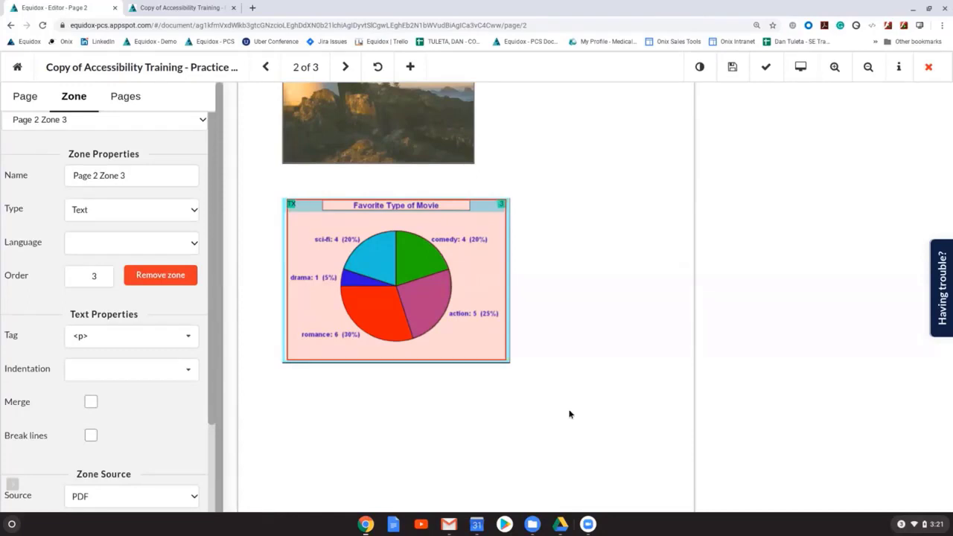
# Step: Set the new text zone's source to OCR and copy all of the recognized chart text
pyautogui.scroll(-3, 104, 417)
pyautogui.click(85, 382)
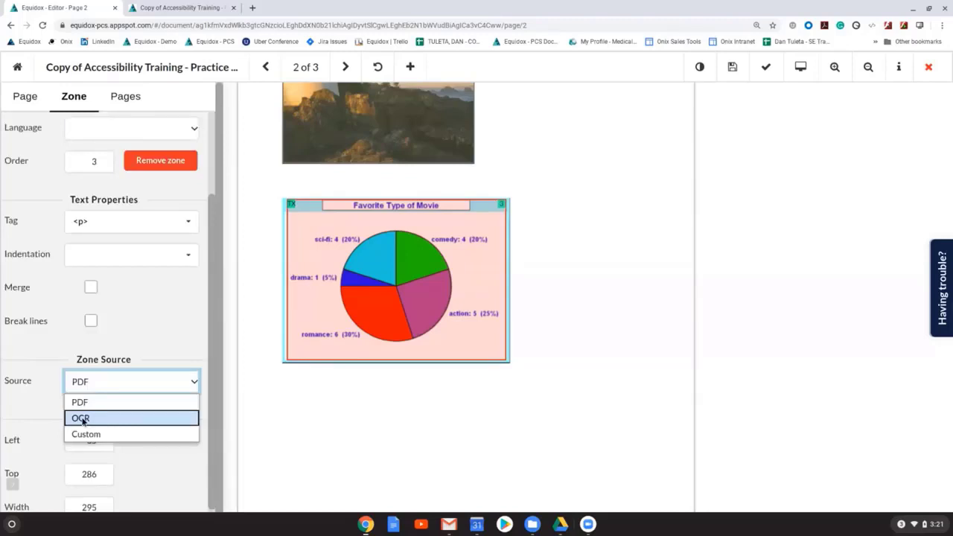
pyautogui.click(83, 419)
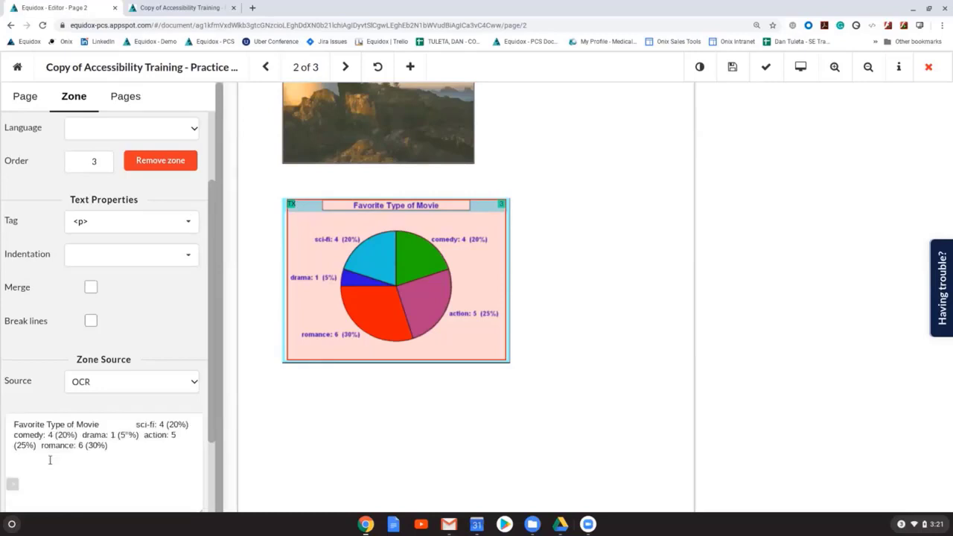
pyautogui.click(50, 460)
pyautogui.hotkey('ctrl', 'a')
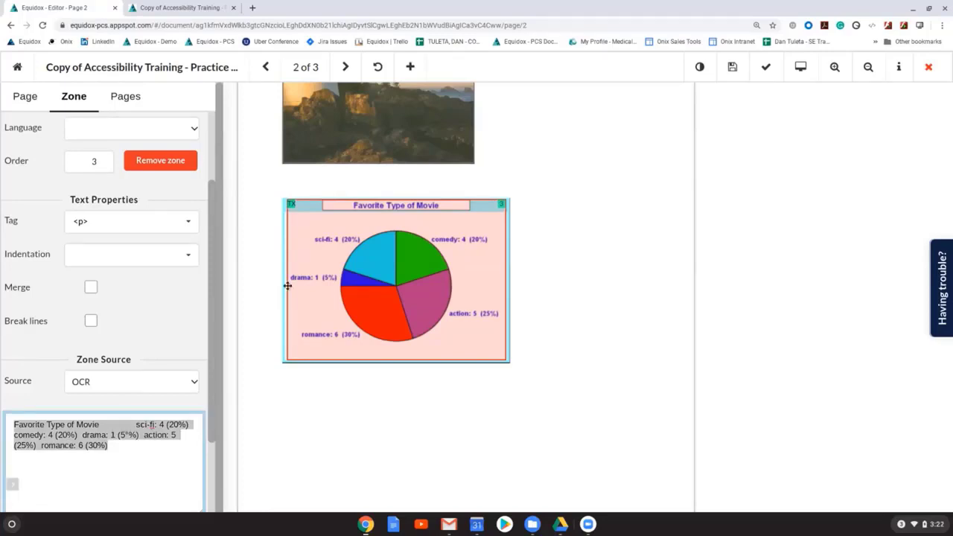
pyautogui.click(138, 445)
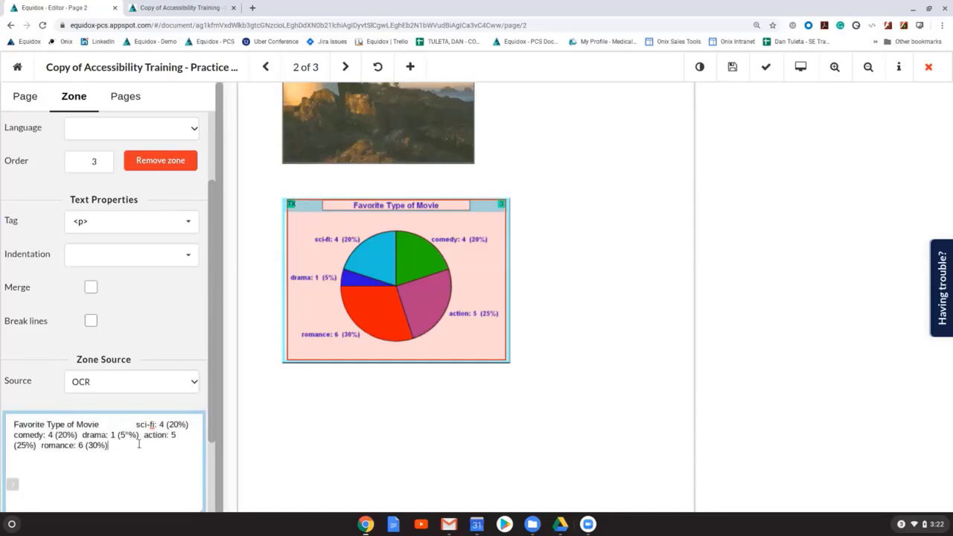
pyautogui.moveTo(139, 444); pyautogui.dragTo(12, 424)
pyautogui.rightClick(80, 435)
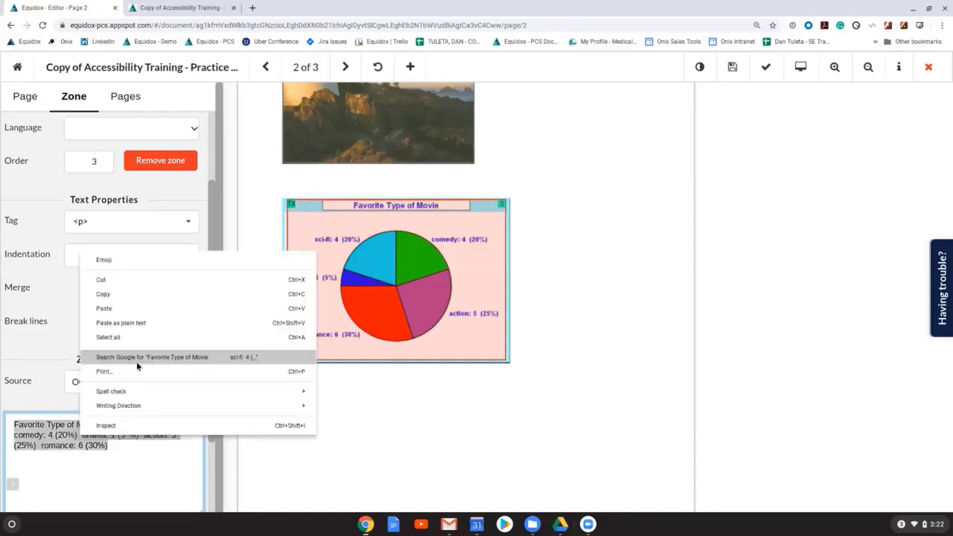
# Step: Remove the text zone over the chart and unhide the pie chart's image zone
pyautogui.click(153, 161)
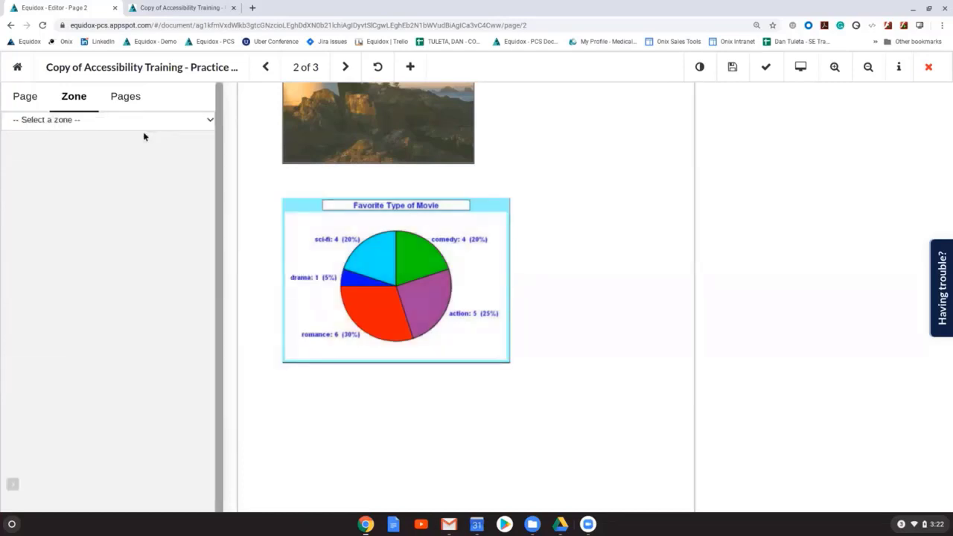
pyautogui.click(88, 311)
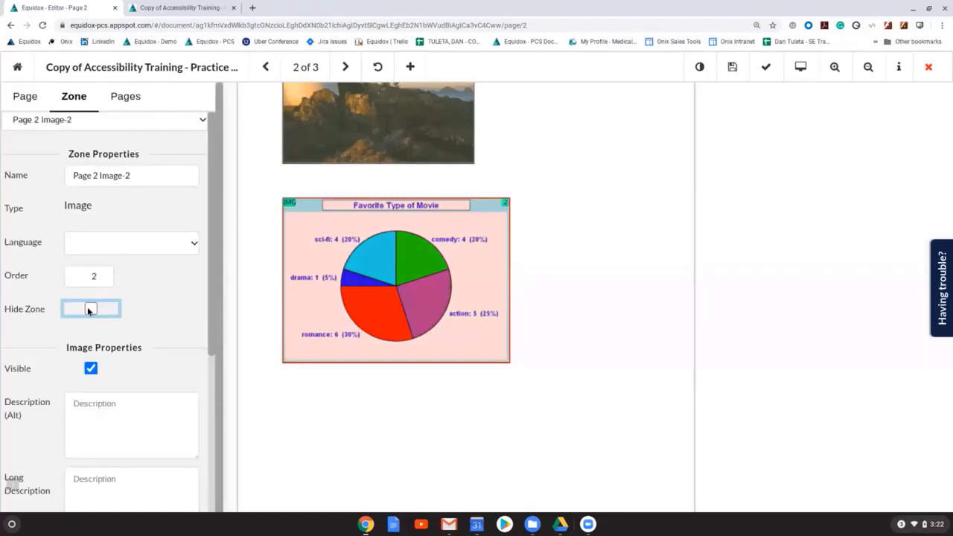
# Step: Paste the copied text as the pie chart's alt description, prefix it with "Pie chart describing" and add a colon after "Favorite Type of Movie"
pyautogui.click(112, 455)
pyautogui.write('Favorite Type of Movie sci-fi: 4 (20%) comedy: 4 (20%)  drama: 1 (5%)  action: 5 (25%)  romance: 6 (30%)')
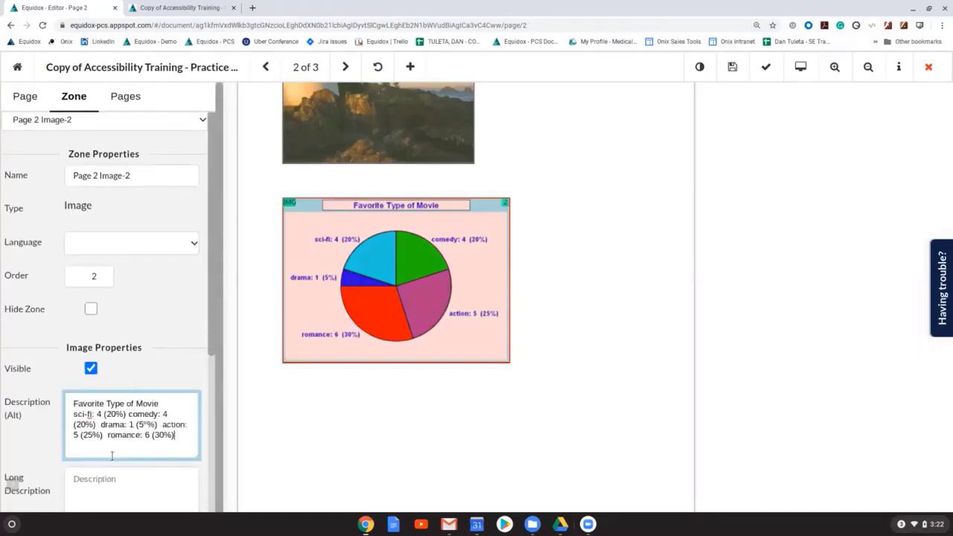
pyautogui.click(70, 408)
pyautogui.write('Pie chart d')
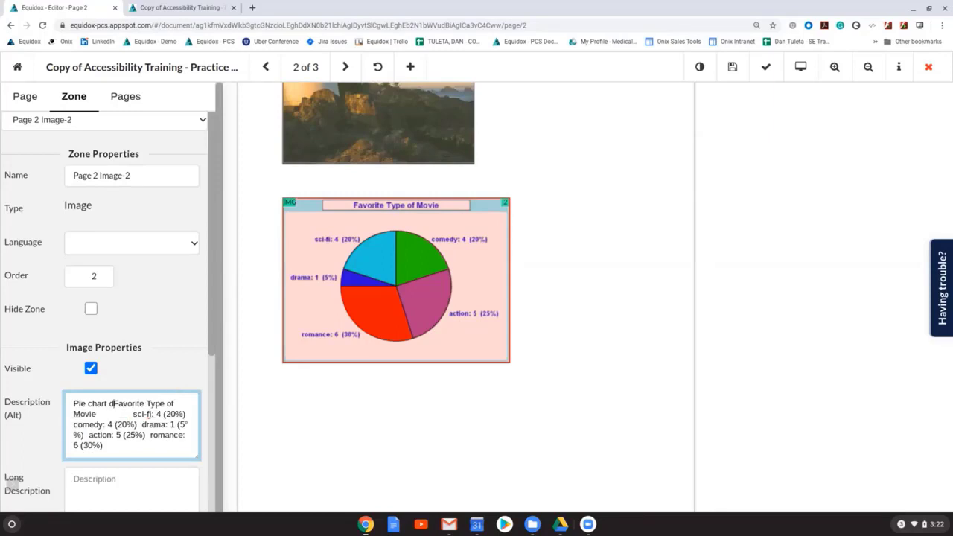
pyautogui.write('escribing Favorite Type of Movie')
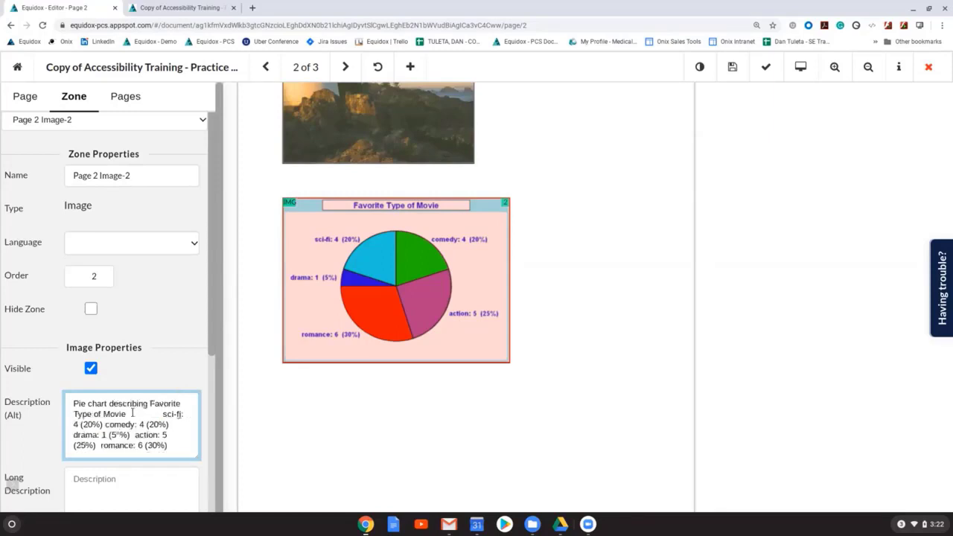
pyautogui.write(':')
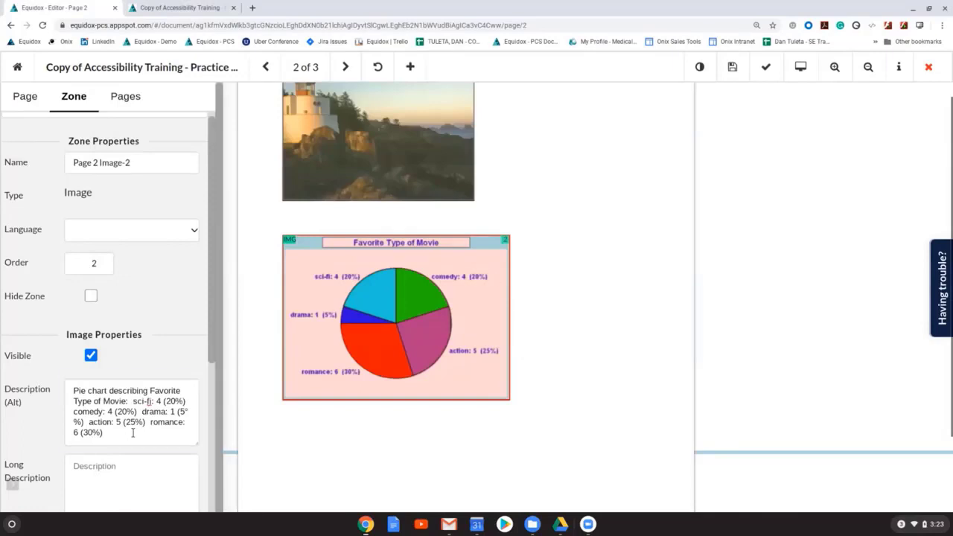
pyautogui.click(132, 433)
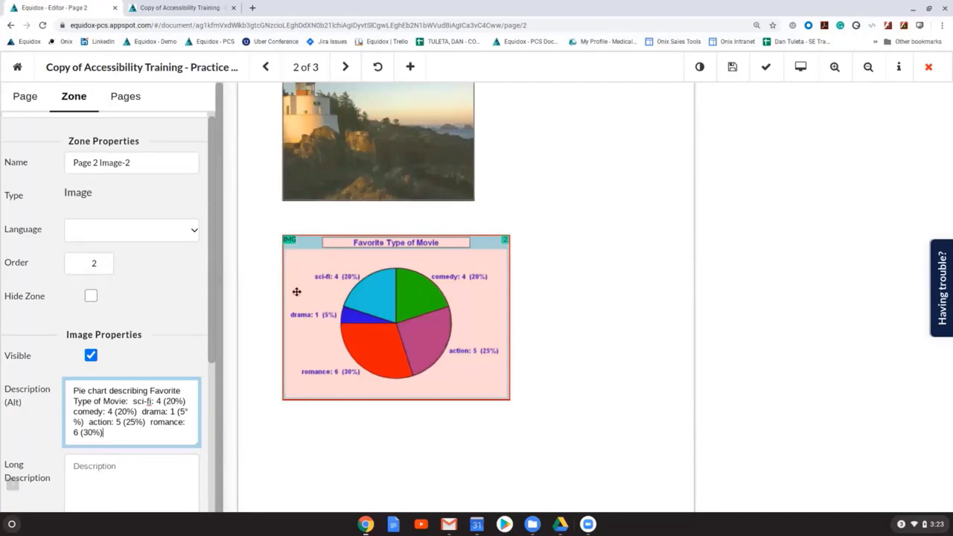
# Step: Go to page 3, preview it as HTML to examine how the color table's content is read, and return to the editor
pyautogui.scroll(1, 278, 393)
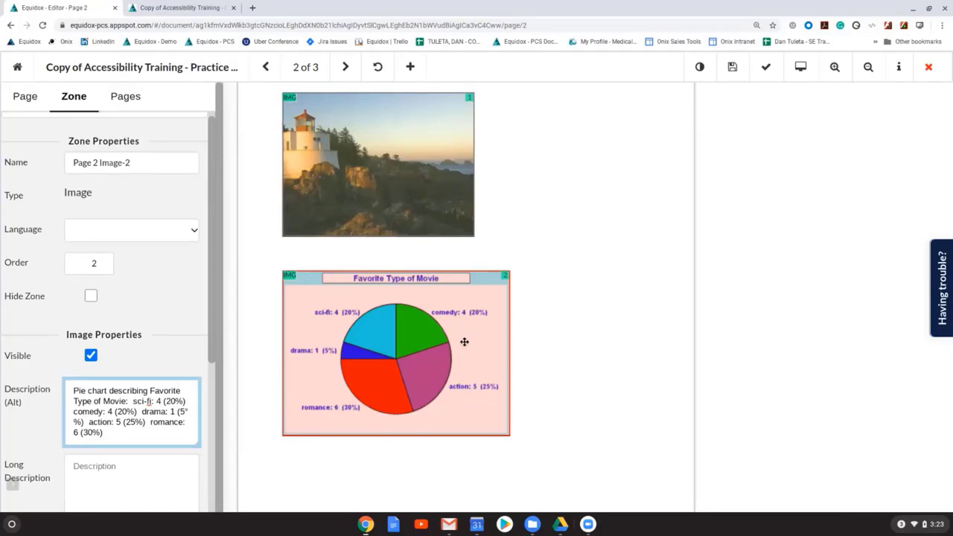
pyautogui.press('pagedown')
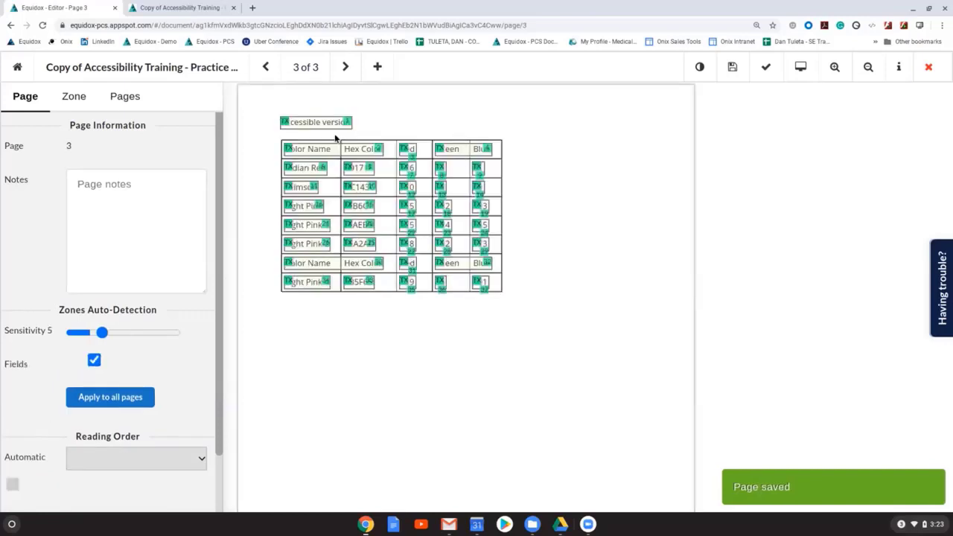
pyautogui.click(800, 67)
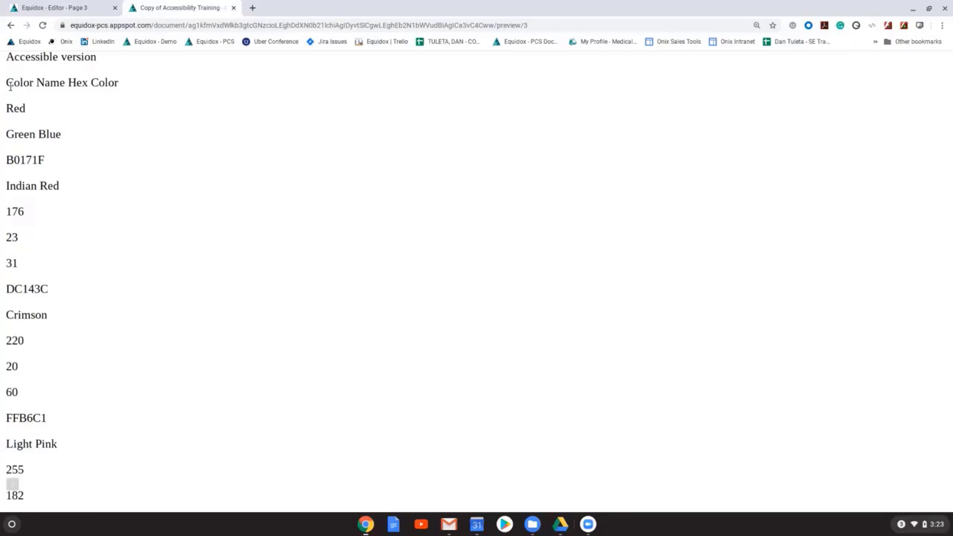
pyautogui.scroll(-5, 130, 339)
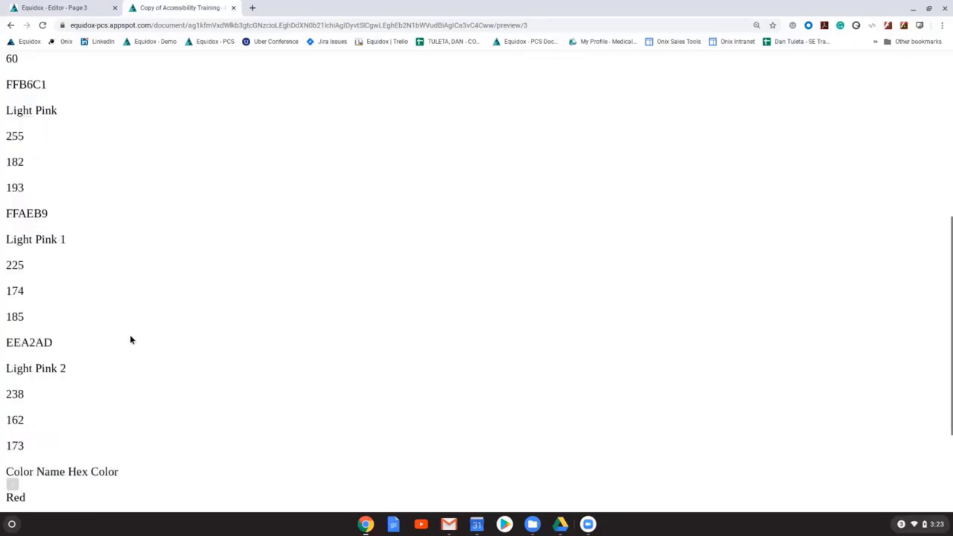
pyautogui.scroll(4, 130, 339)
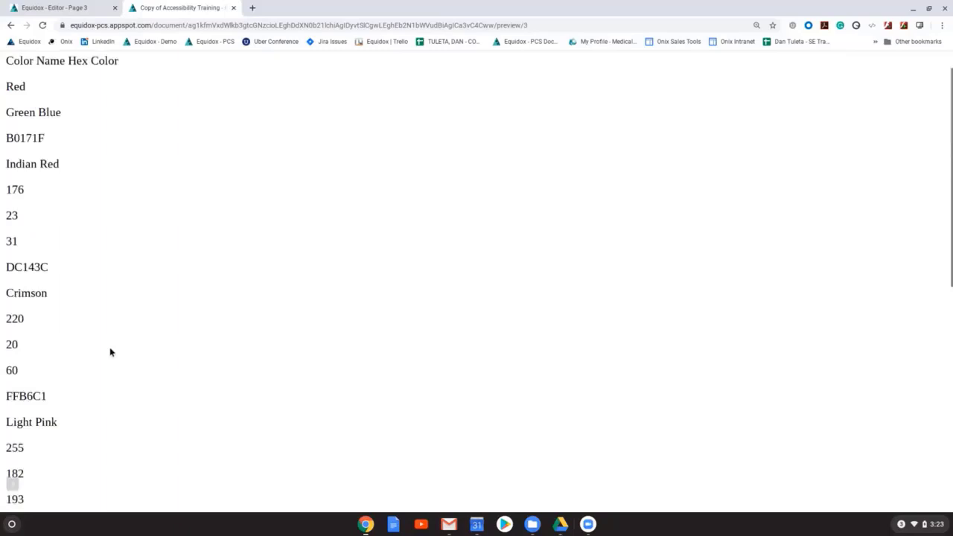
pyautogui.scroll(1, 110, 352)
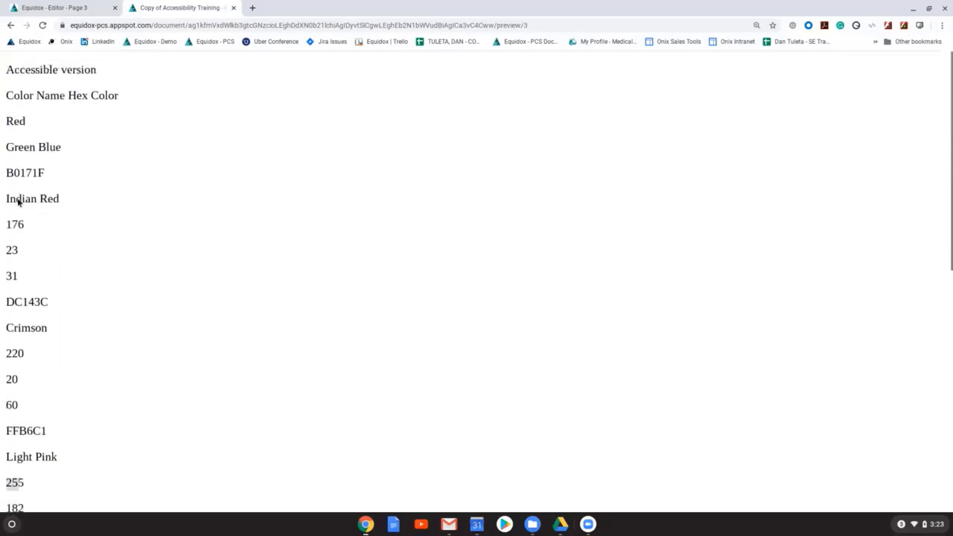
pyautogui.scroll(-3, 27, 336)
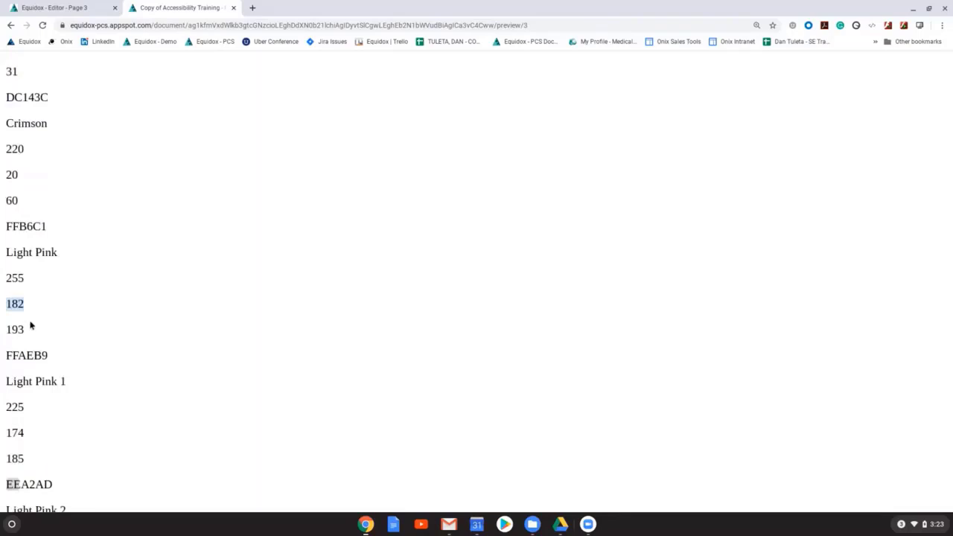
pyautogui.click(74, 11)
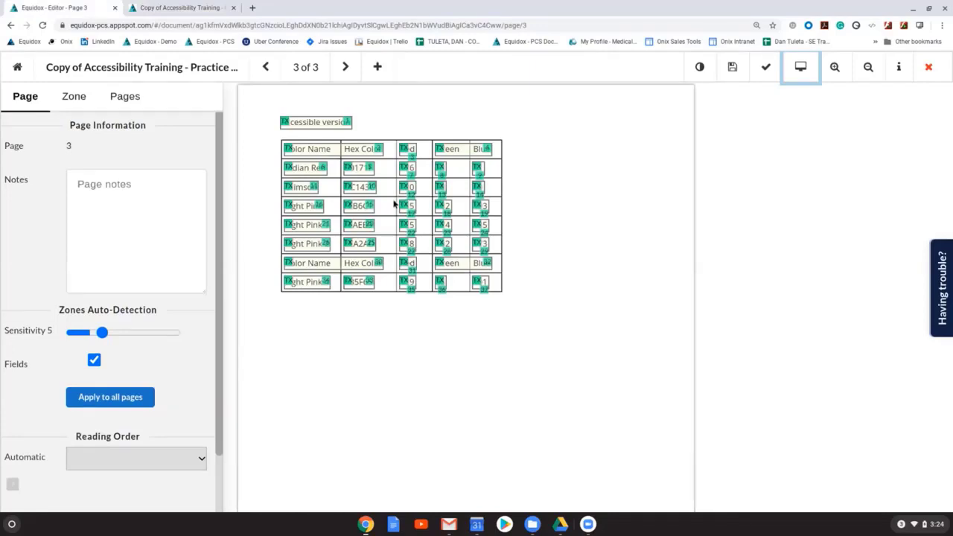
# Step: Create a table zone around the color table on page 3, and set its column and row auto-detection to 2 in the table editor
pyautogui.click(503, 292)
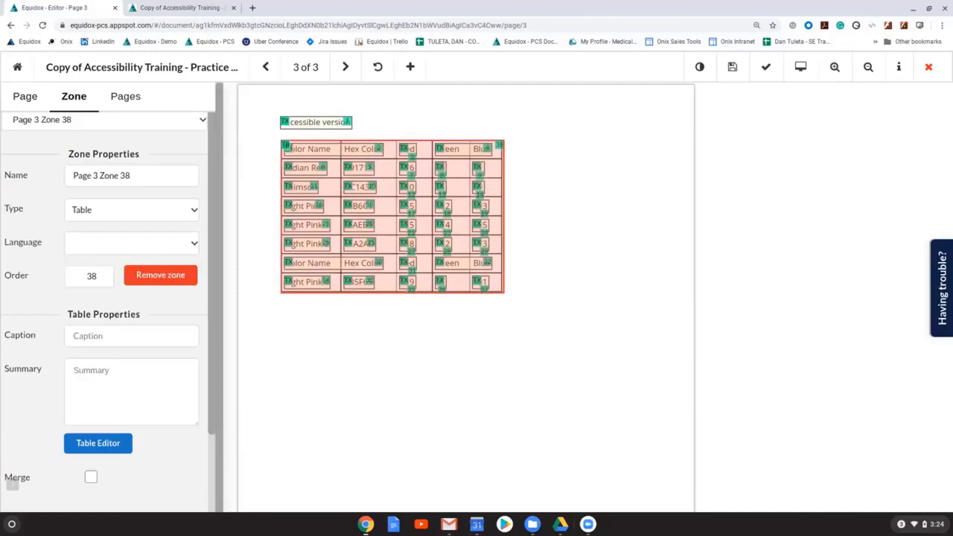
pyautogui.click(116, 447)
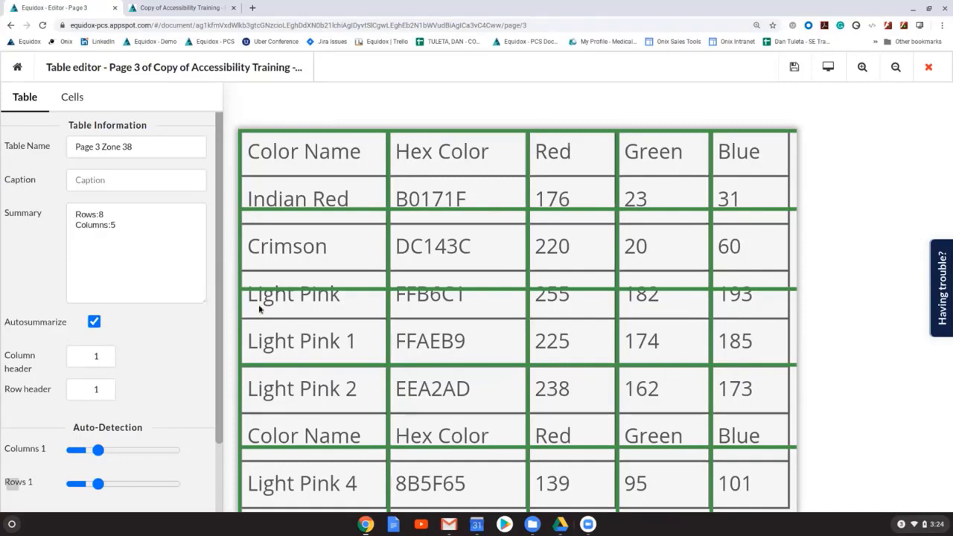
pyautogui.scroll(-3, 117, 382)
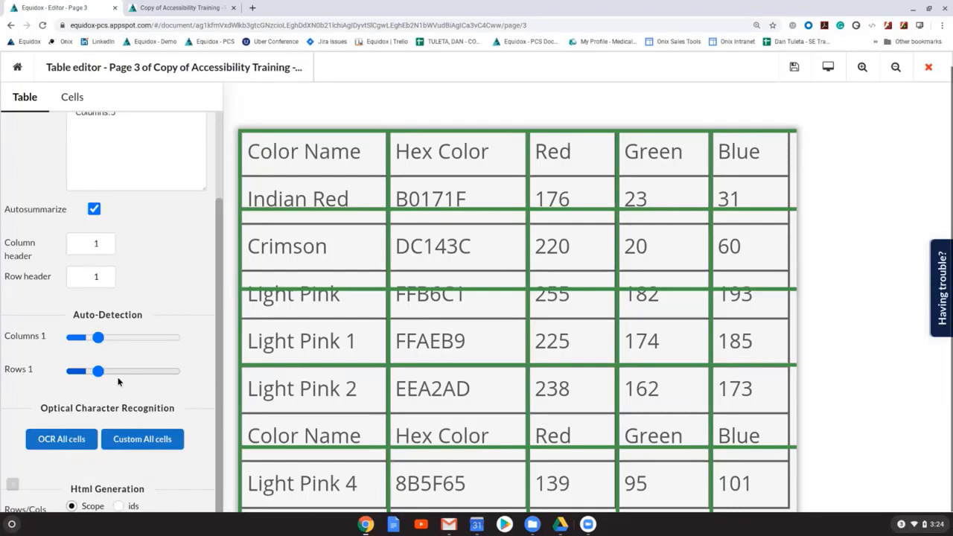
pyautogui.click(116, 371)
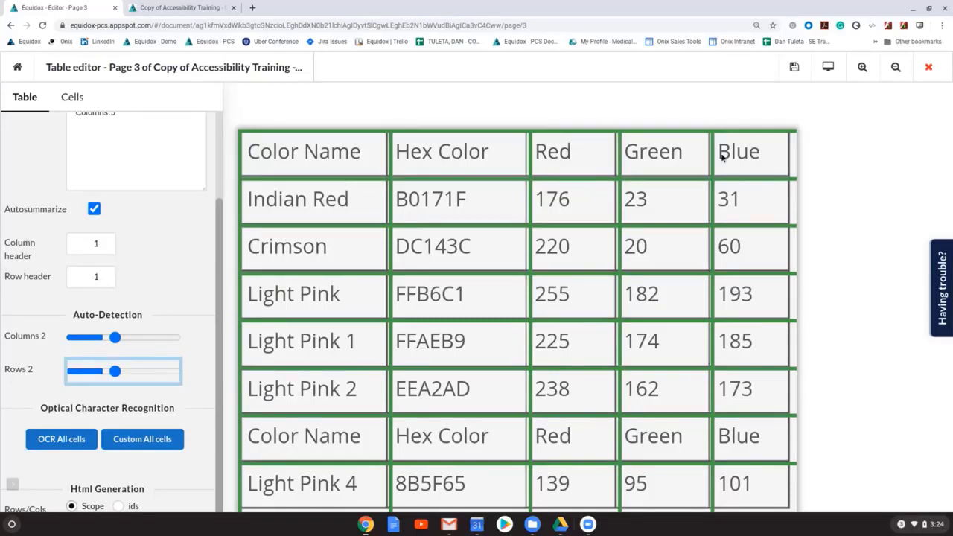
# Step: Preview the color table as HTML and check its headers, rows and columns
pyautogui.click(826, 67)
pyautogui.moveTo(9, 61); pyautogui.dragTo(210, 156)
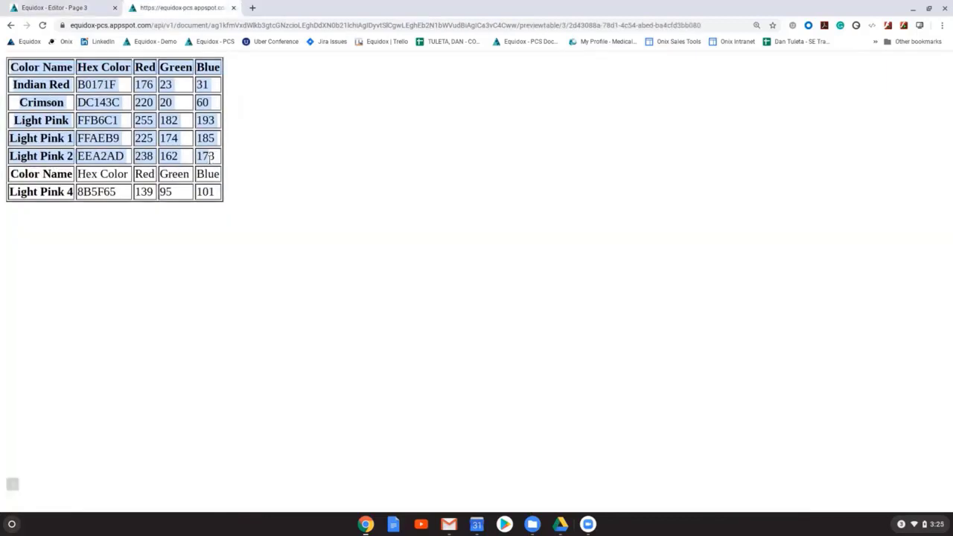
pyautogui.click(154, 109)
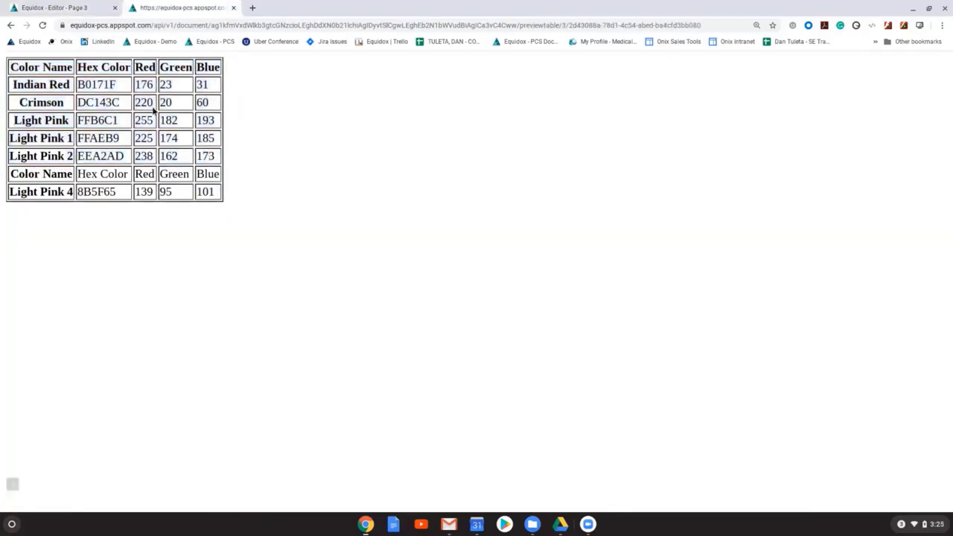
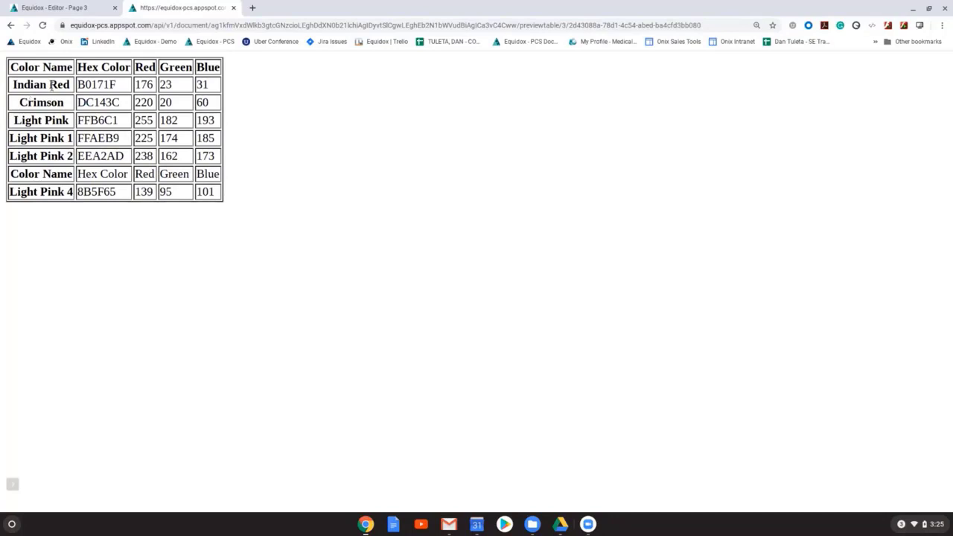
# Step: Set the color table's row header count to 0, preview the table as HTML again, and return to the table editor
pyautogui.click(67, 8)
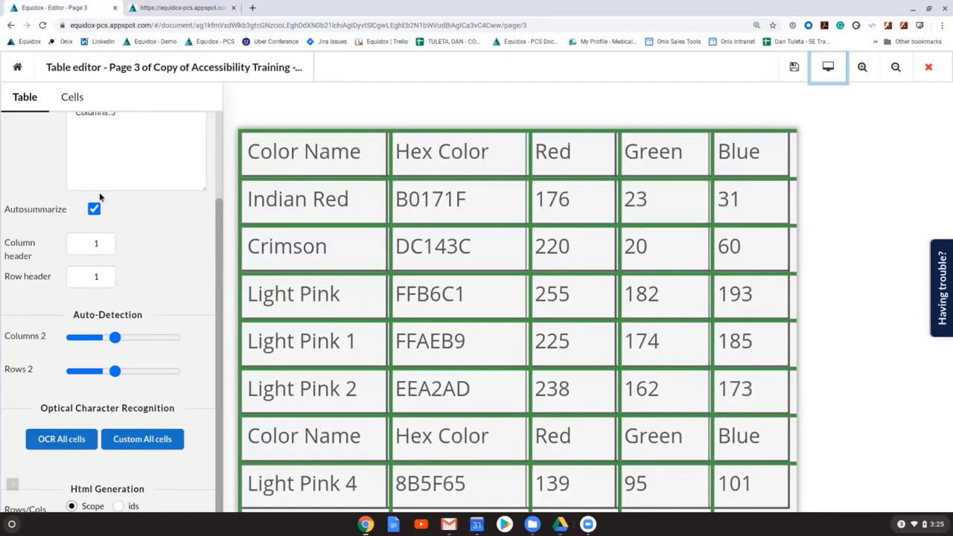
pyautogui.click(103, 279)
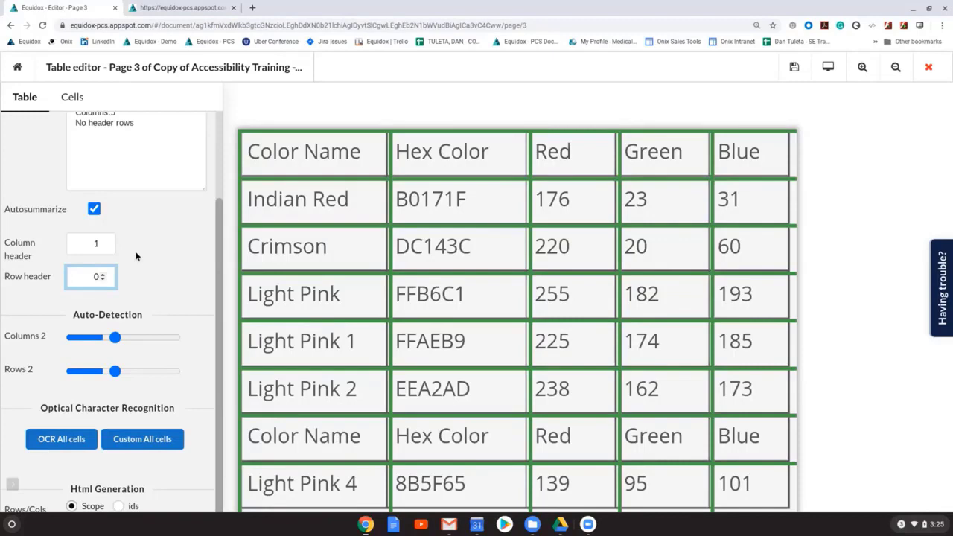
pyautogui.hotkey('ctrl', 'Tab')
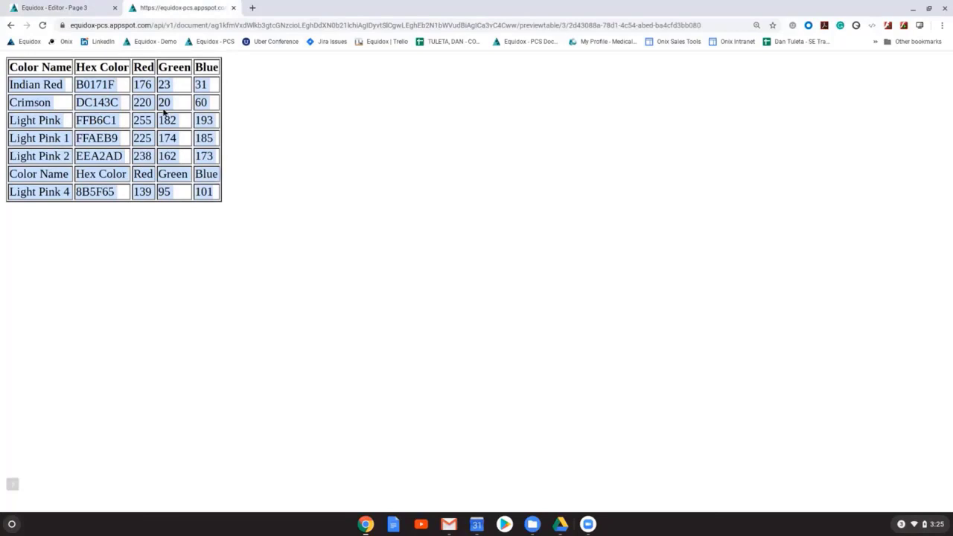
pyautogui.click(105, 86)
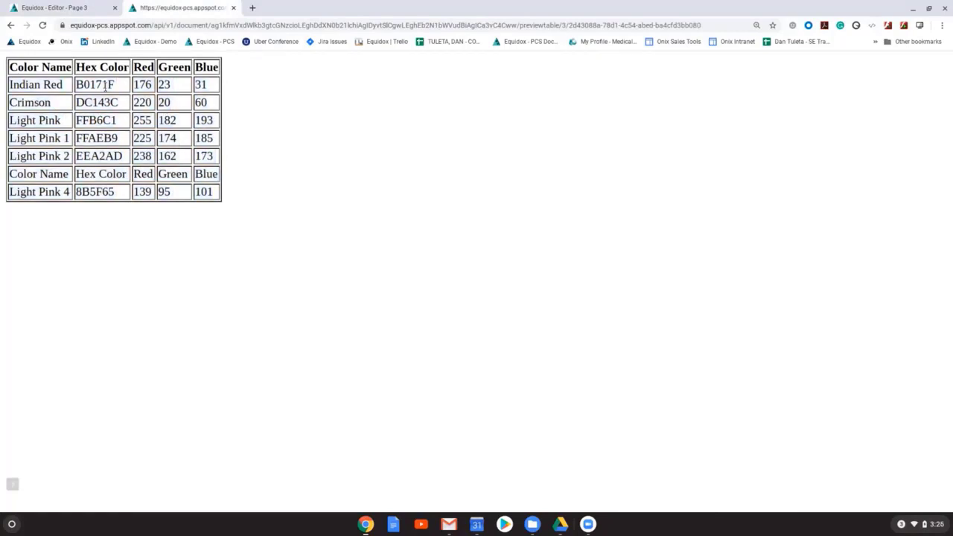
pyautogui.click(55, 8)
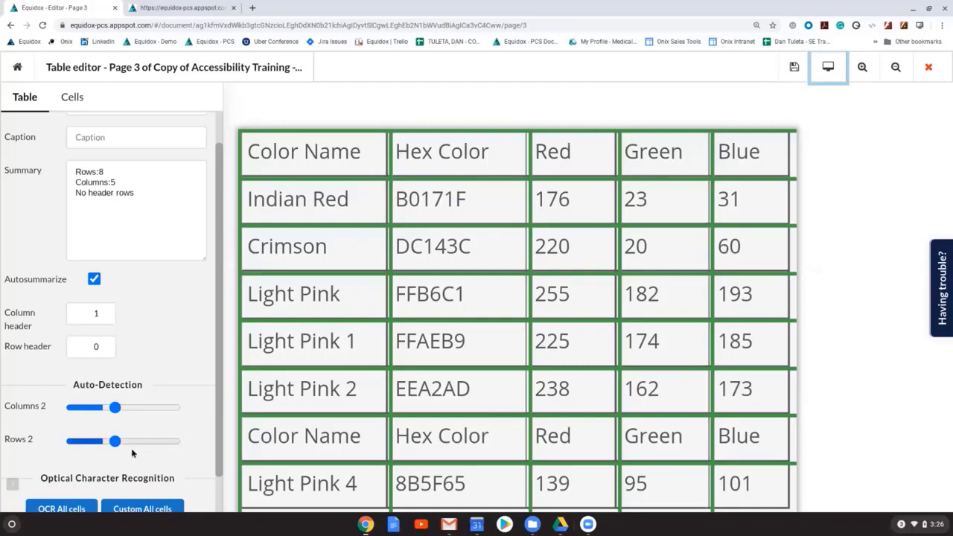
# Step: Review the color table's generated summary, then save the table and page 3
pyautogui.click(153, 194)
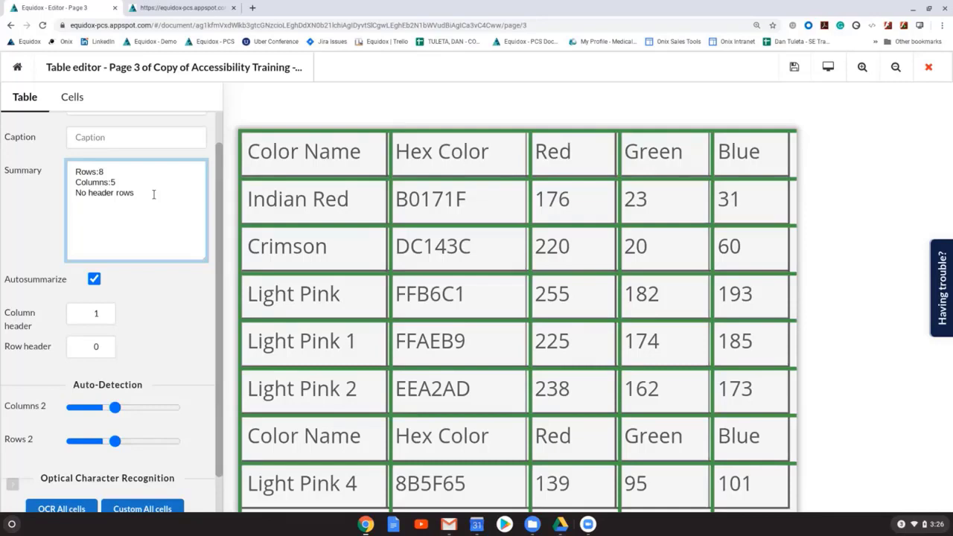
pyautogui.doubleClick(105, 194)
pyautogui.click(141, 191)
pyautogui.click(794, 67)
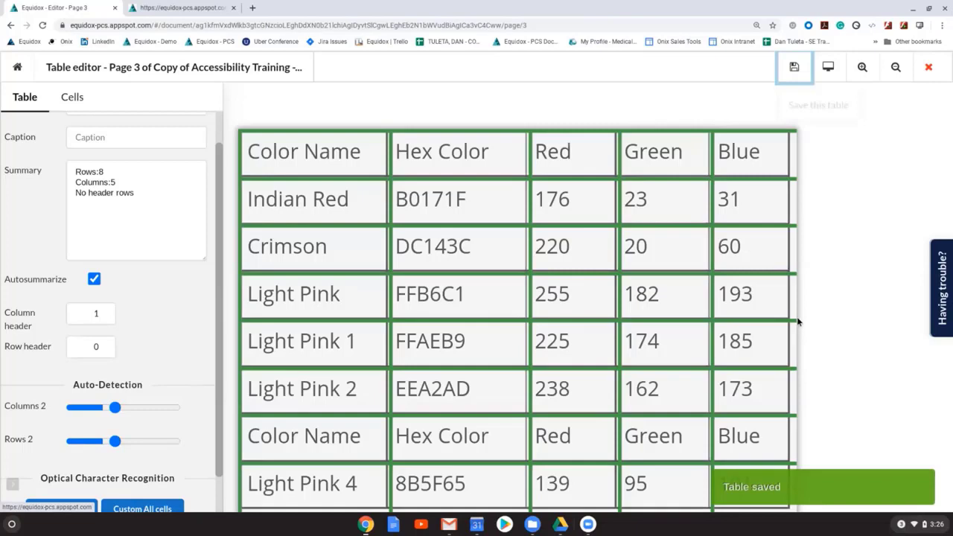
pyautogui.click(928, 67)
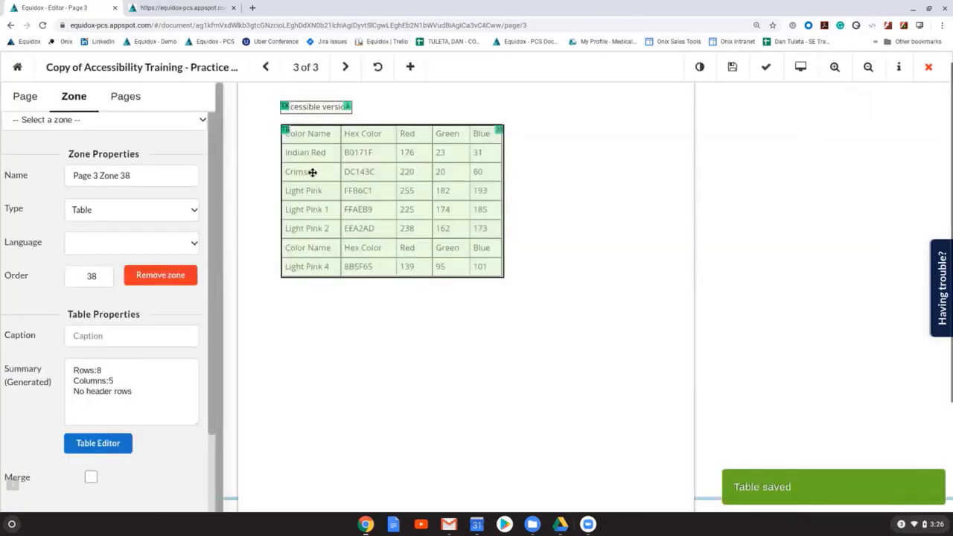
pyautogui.click(732, 67)
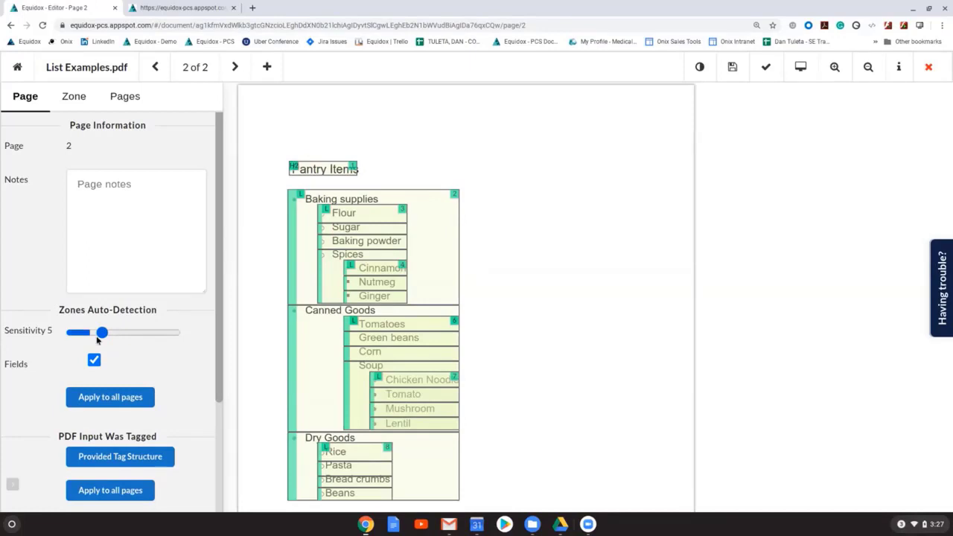
# Step: On page 2 of List Examples.pdf, try zone auto-detection sensitivities 9, 6, 4 and 12, and clear all zones with 0
pyautogui.moveTo(99, 335); pyautogui.dragTo(118, 336)
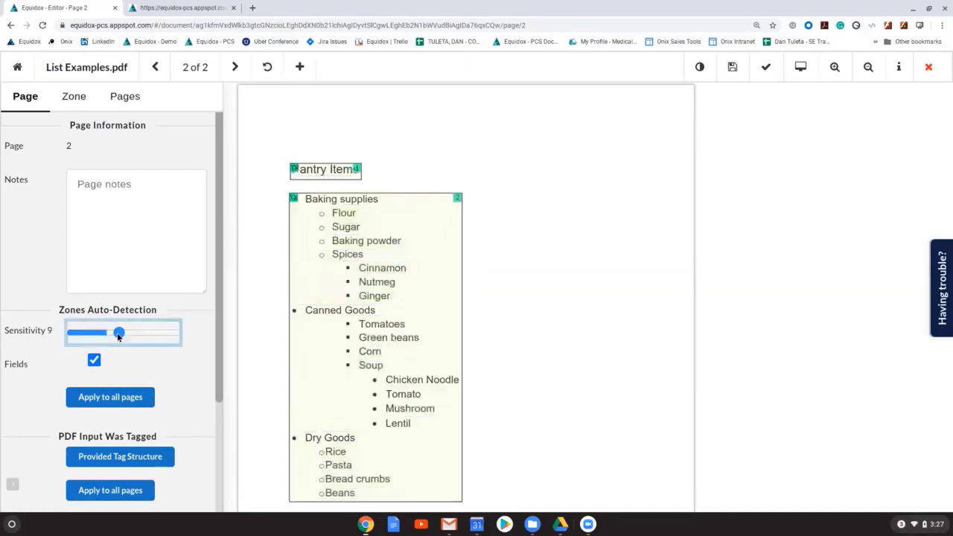
pyautogui.moveTo(117, 336); pyautogui.dragTo(107, 338)
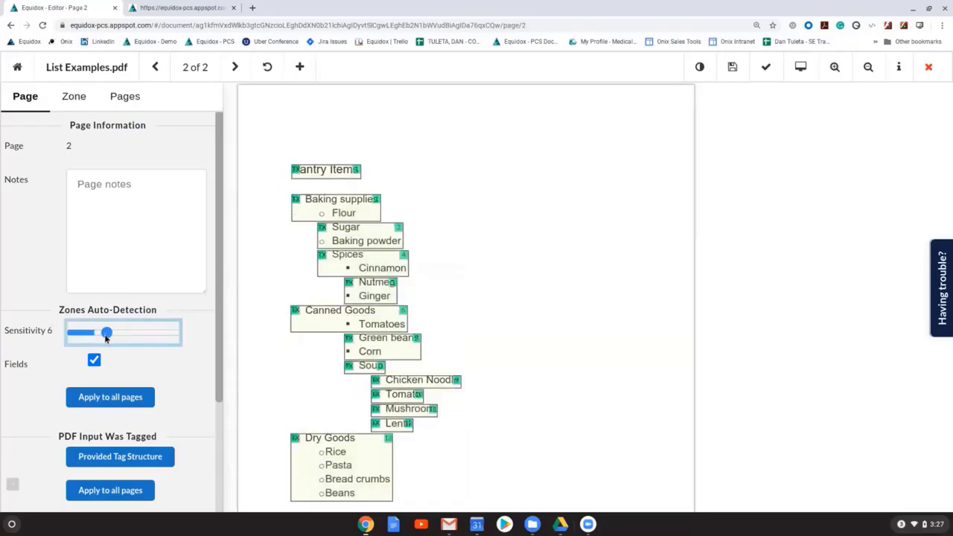
pyautogui.moveTo(107, 338); pyautogui.dragTo(97, 336)
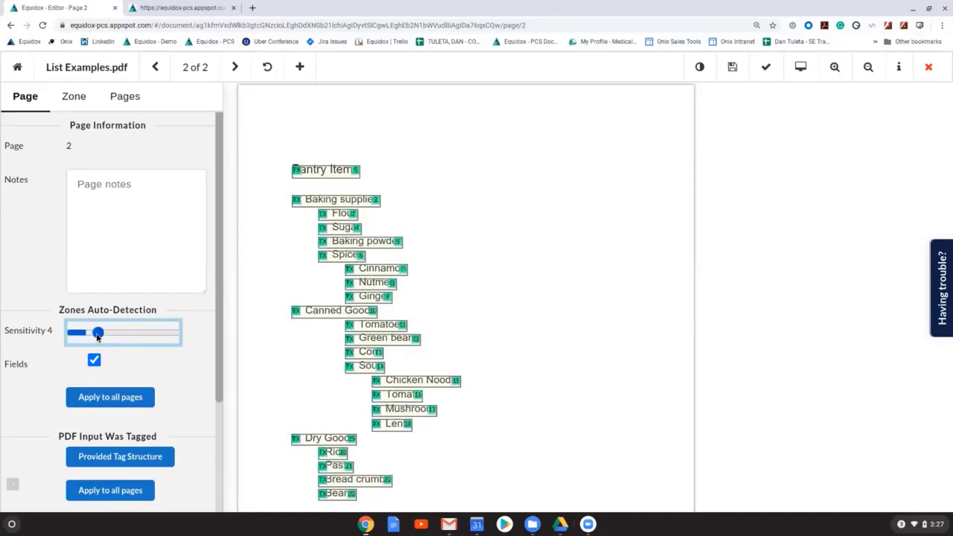
pyautogui.moveTo(97, 336); pyautogui.dragTo(131, 340)
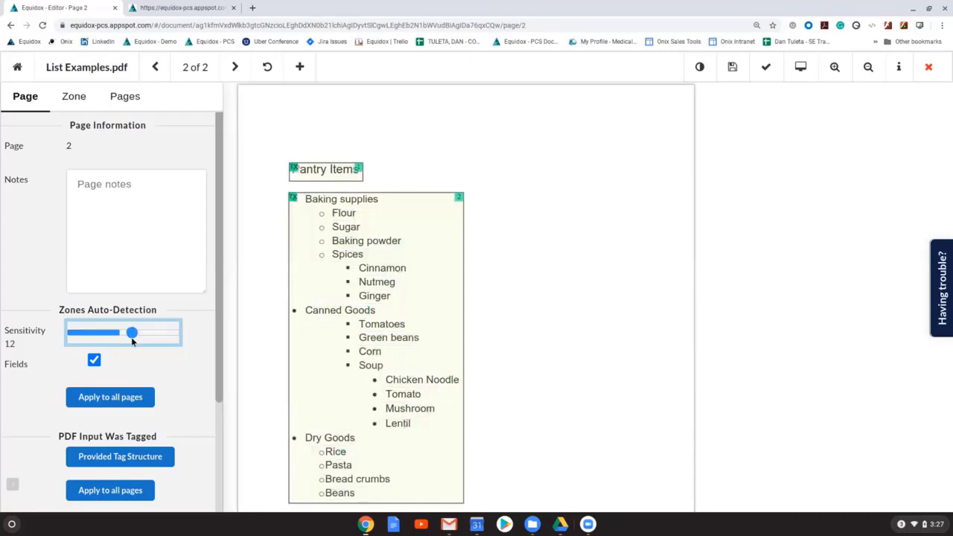
pyautogui.moveTo(131, 340); pyautogui.dragTo(81, 338)
# Step: Draw one zone around the whole pantry list below the heading, make it a List zone, and set its list sensitivity to 4
pyautogui.scroll(-1, 499, 294)
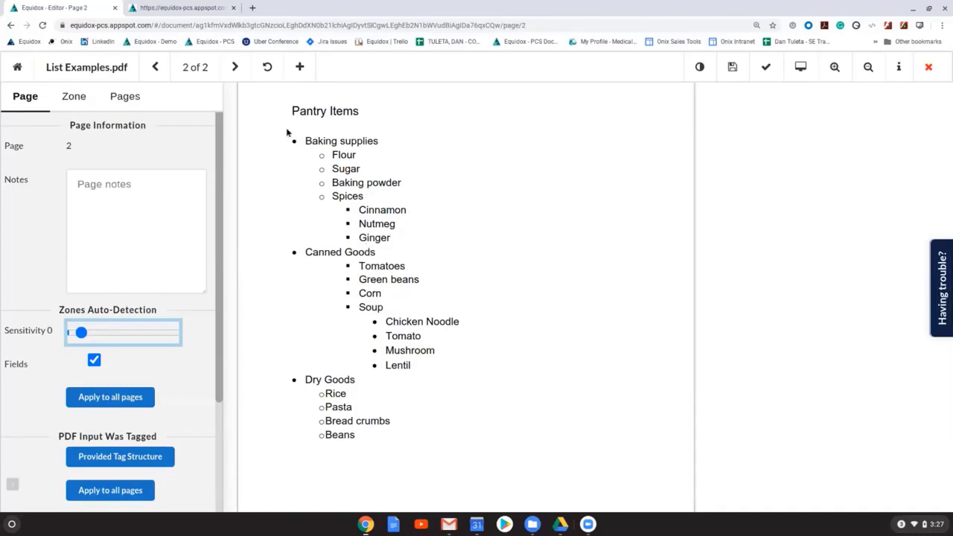
pyautogui.moveTo(287, 132); pyautogui.dragTo(482, 449)
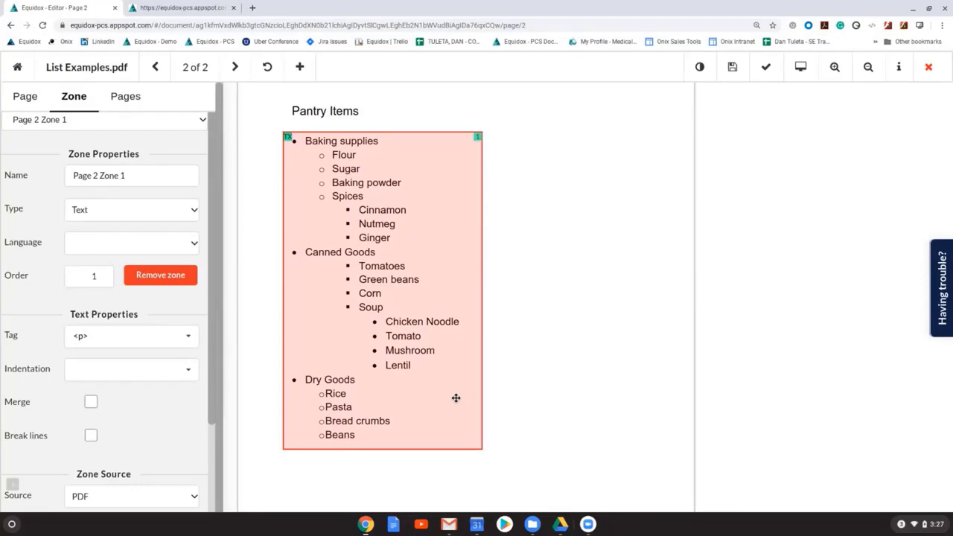
pyautogui.press('l')
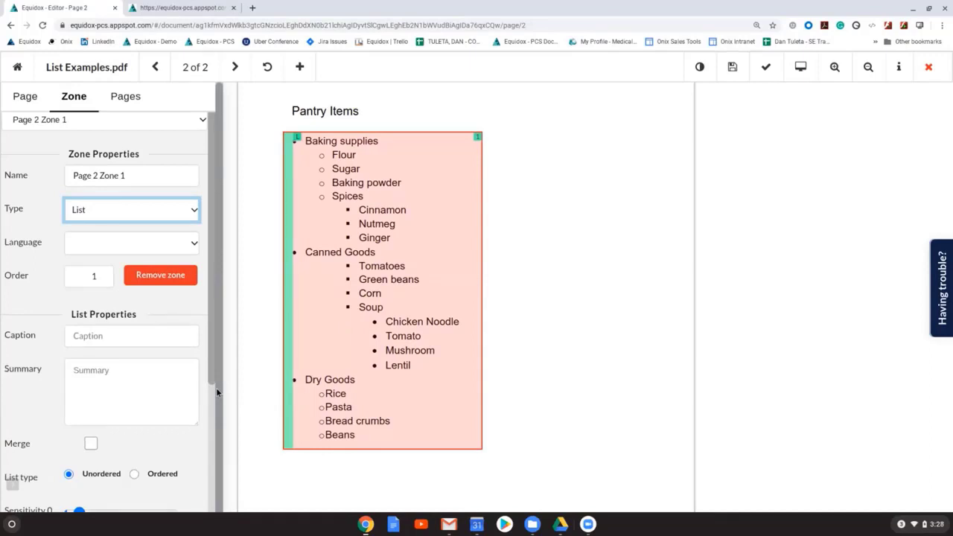
pyautogui.scroll(-3, 216, 387)
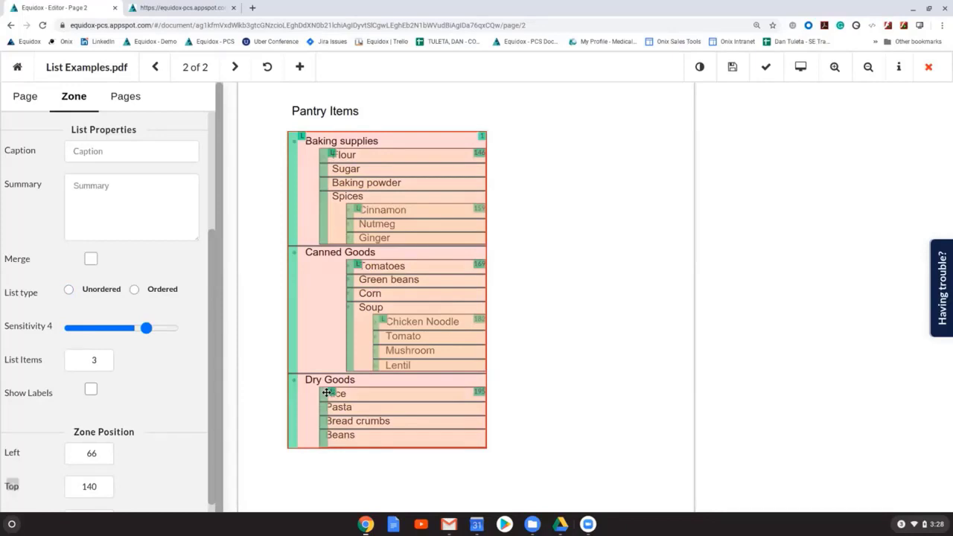
# Step: Preview the pantry list as HTML, check the nesting of its items, and return to the editor
pyautogui.click(326, 393)
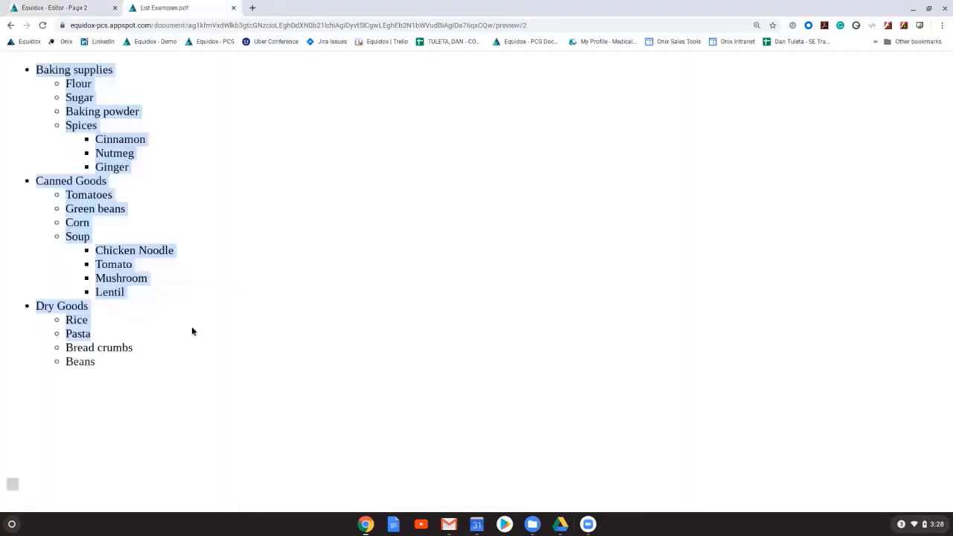
pyautogui.moveTo(191, 331); pyautogui.dragTo(206, 364)
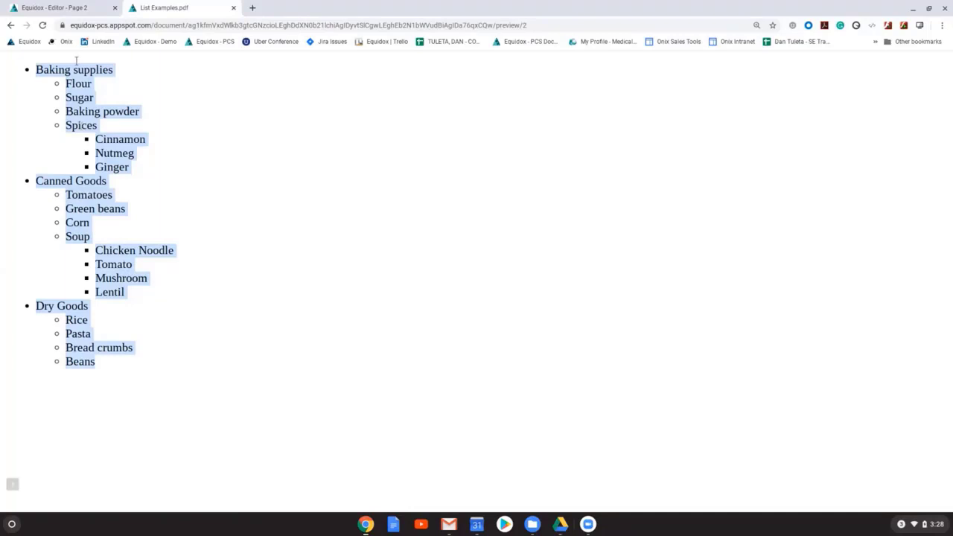
pyautogui.click(73, 114)
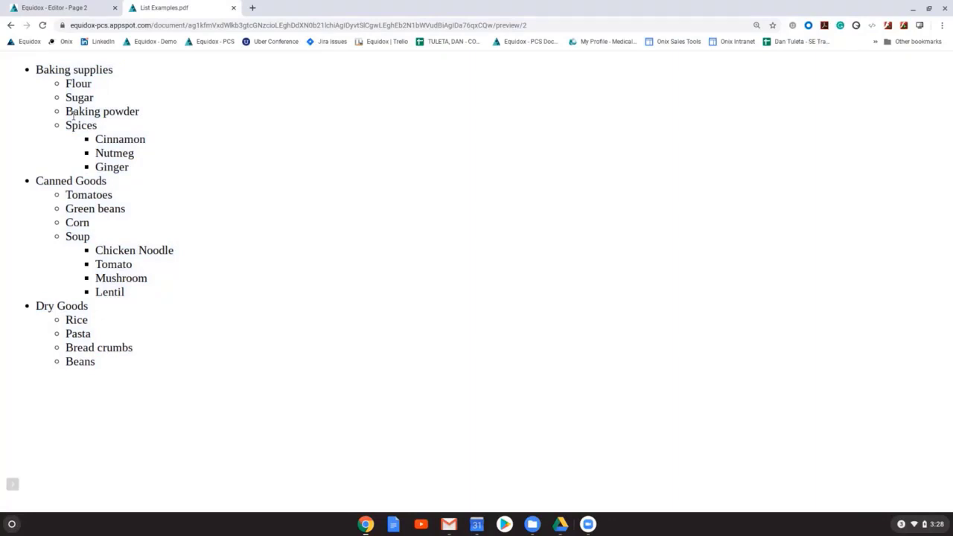
pyautogui.click(54, 8)
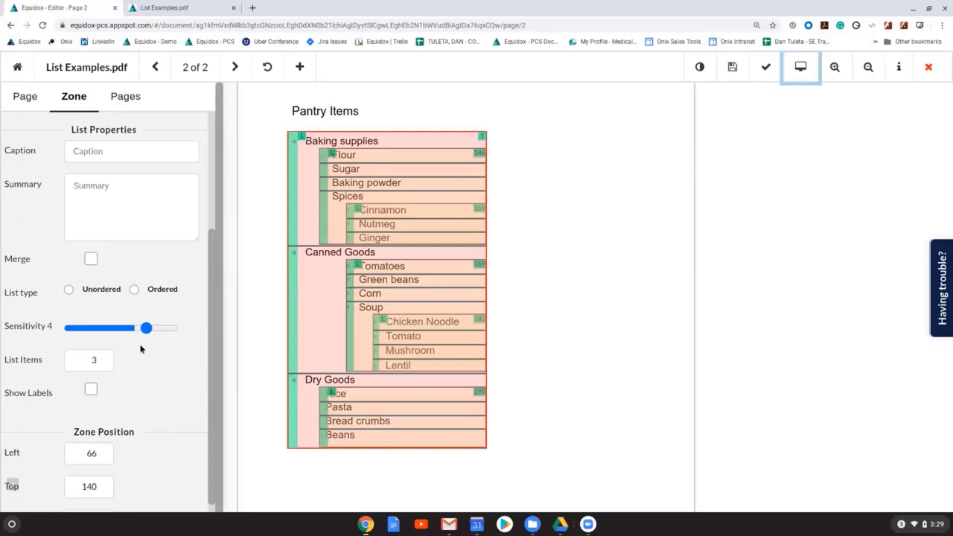
# Step: Clear the page's zones with sensitivity 0 and recreate a List zone around the pantry list with list sensitivity 4
pyautogui.scroll(1, 204, 216)
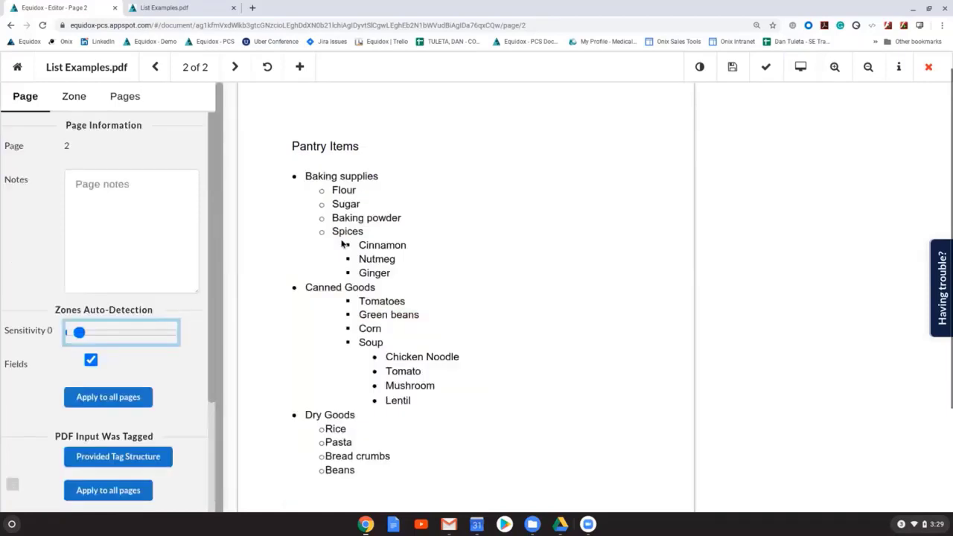
pyautogui.click(343, 245)
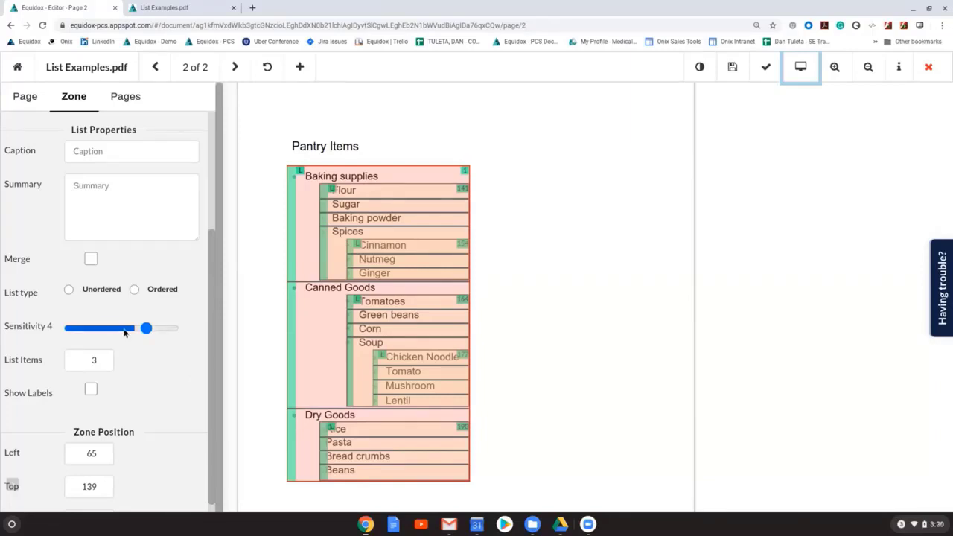
pyautogui.scroll(3, 125, 333)
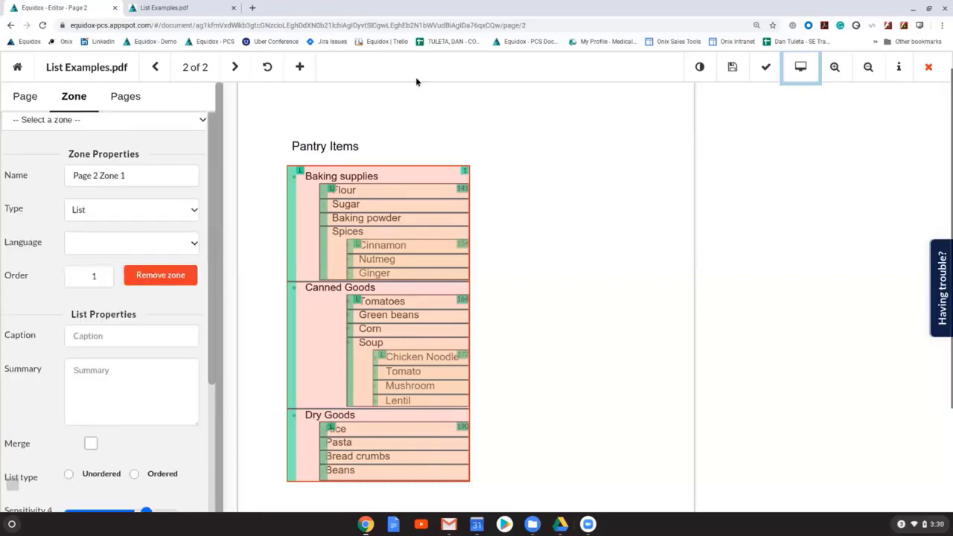
# Step: Compare the pantry list's HTML preview with its nested zones in the editor
pyautogui.click(165, 8)
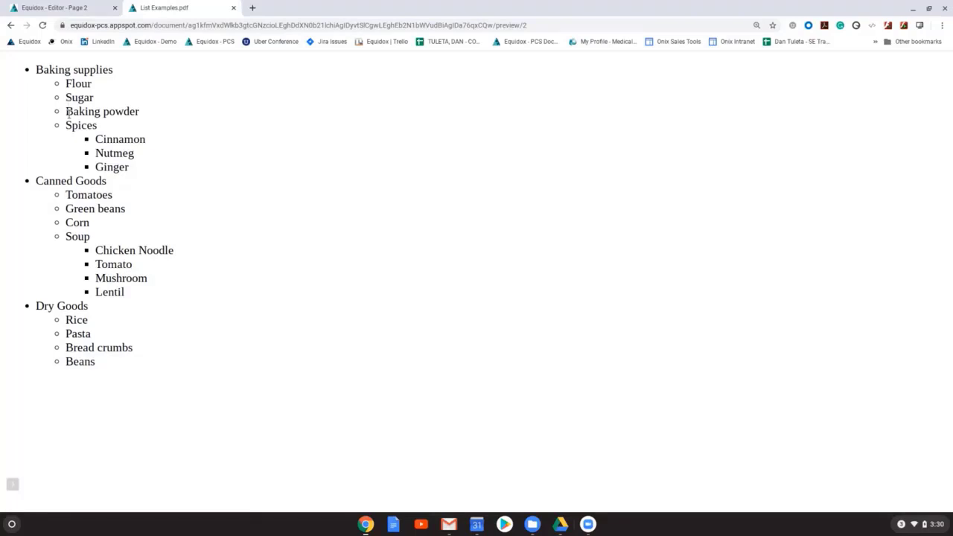
pyautogui.hotkey('ctrl', 'shift', 'Tab')
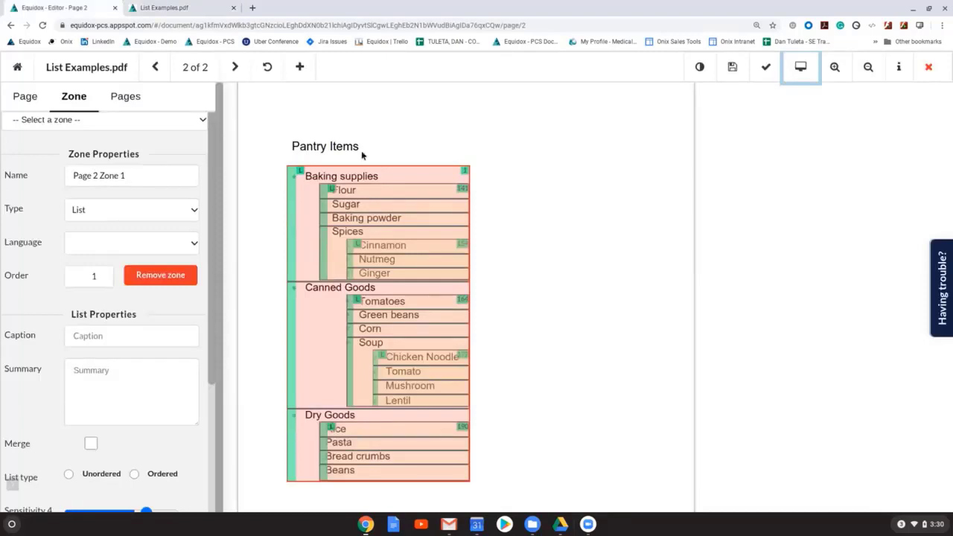
pyautogui.hotkey('ctrl', 'Tab')
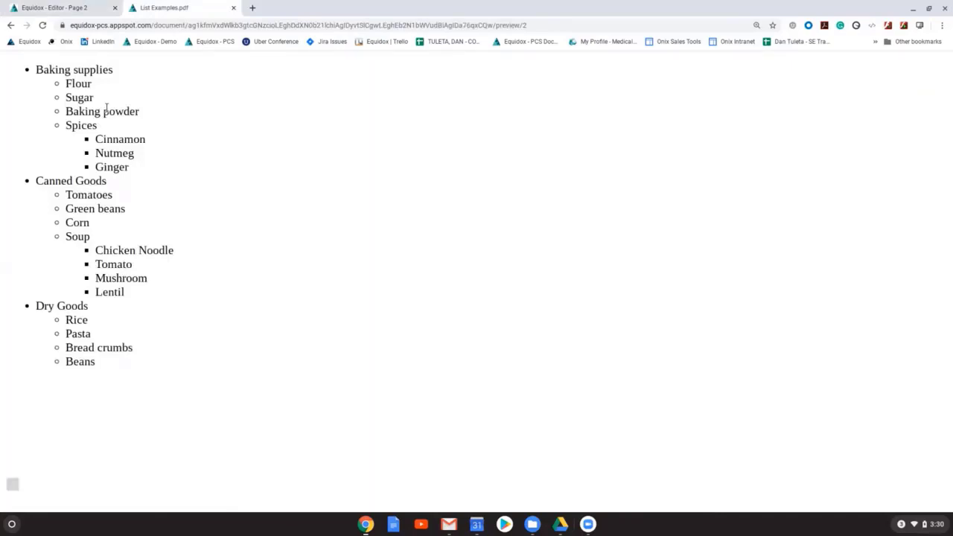
pyautogui.hotkey('ctrl', 'Tab')
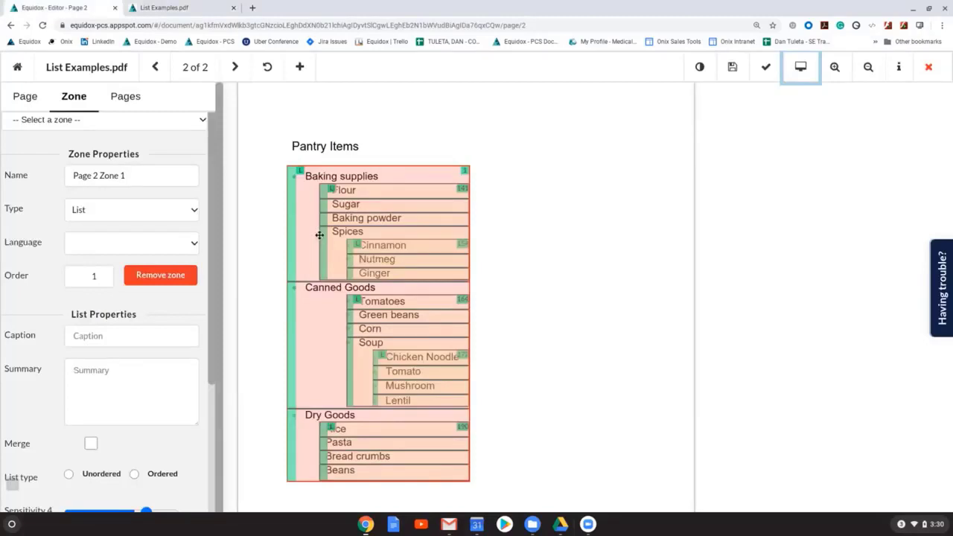
pyautogui.press('XF86AudioRaiseVolume')
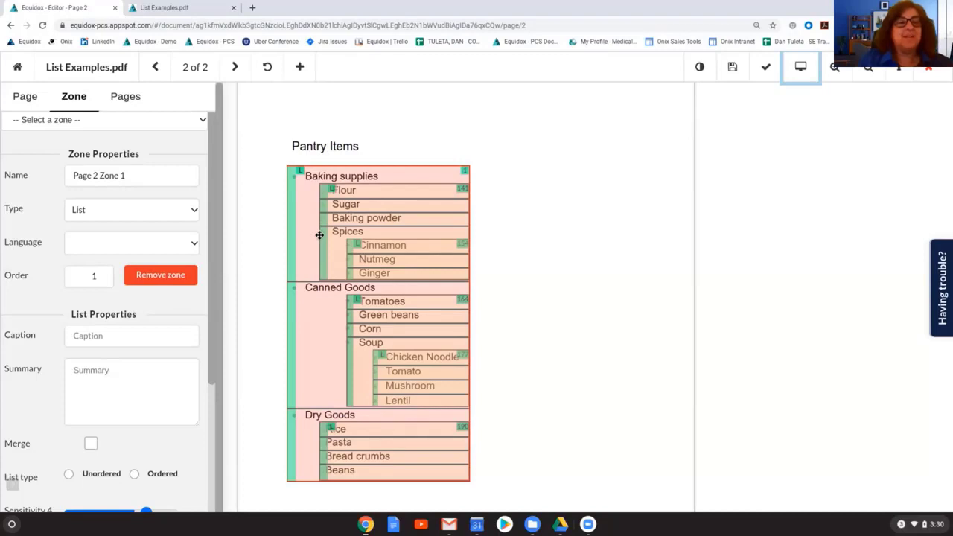
# Step: Close List Examples.pdf and open page 3 of Table Examples.pdf for editing
pyautogui.click(929, 67)
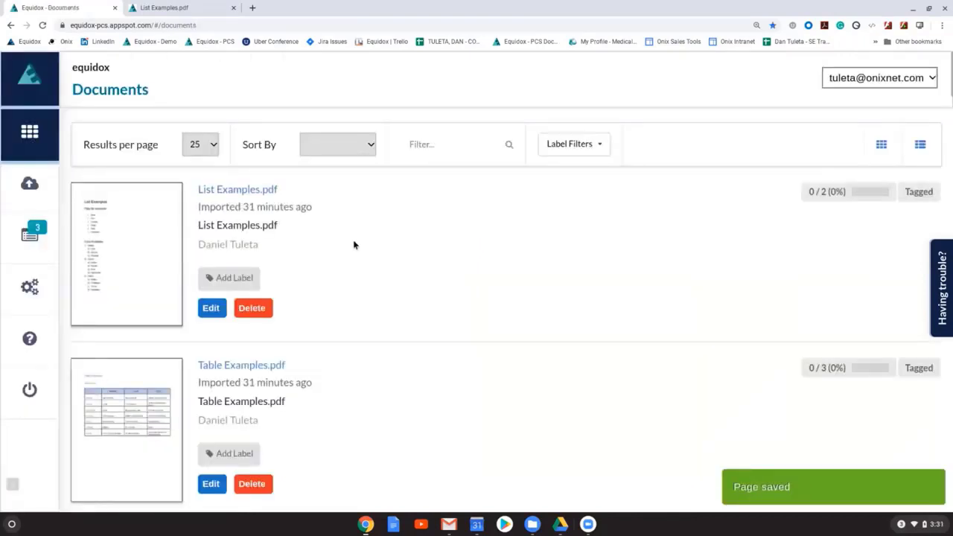
pyautogui.click(353, 240)
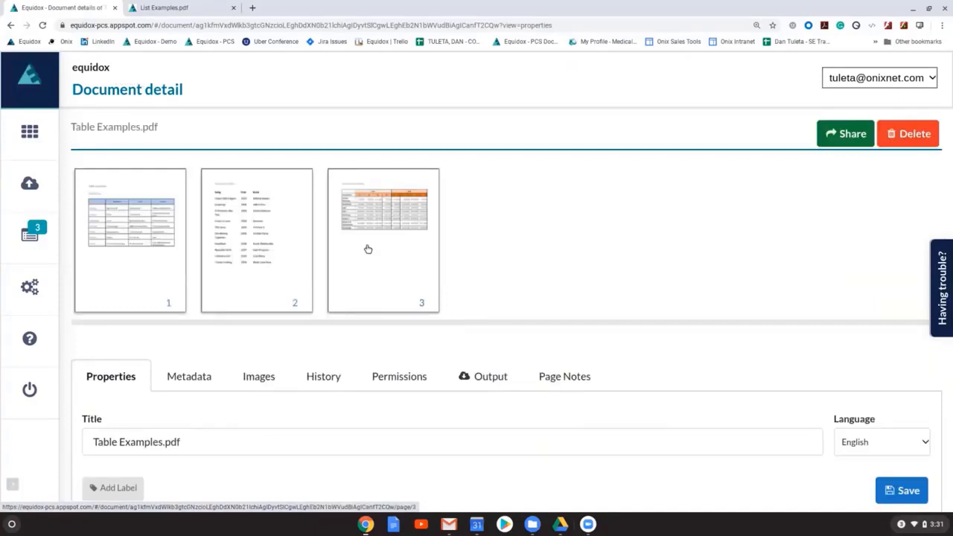
pyautogui.click(368, 248)
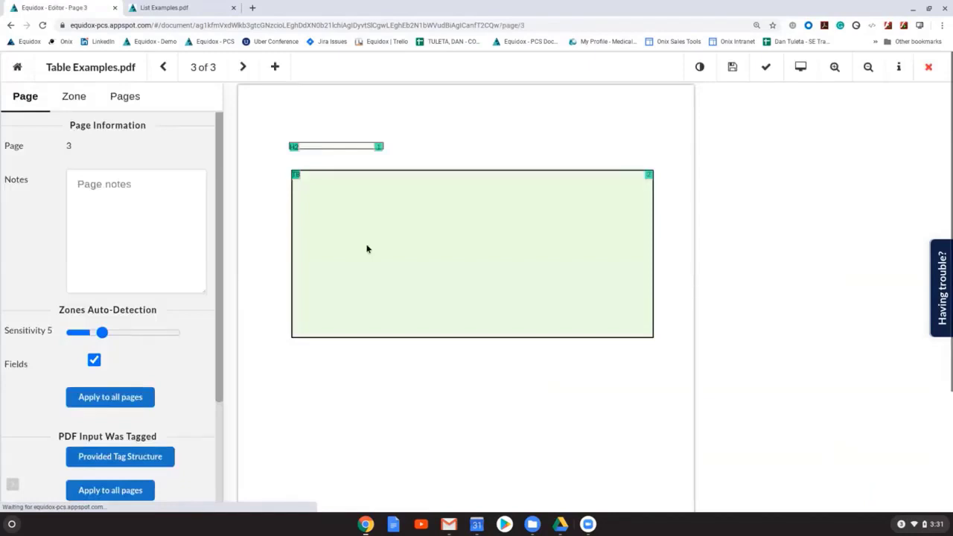
# Step: Create a table zone around the Departmental Spending table, auto-detect its columns and rows in the table editor, and open the cell adjustments
pyautogui.moveTo(292, 168); pyautogui.dragTo(700, 337)
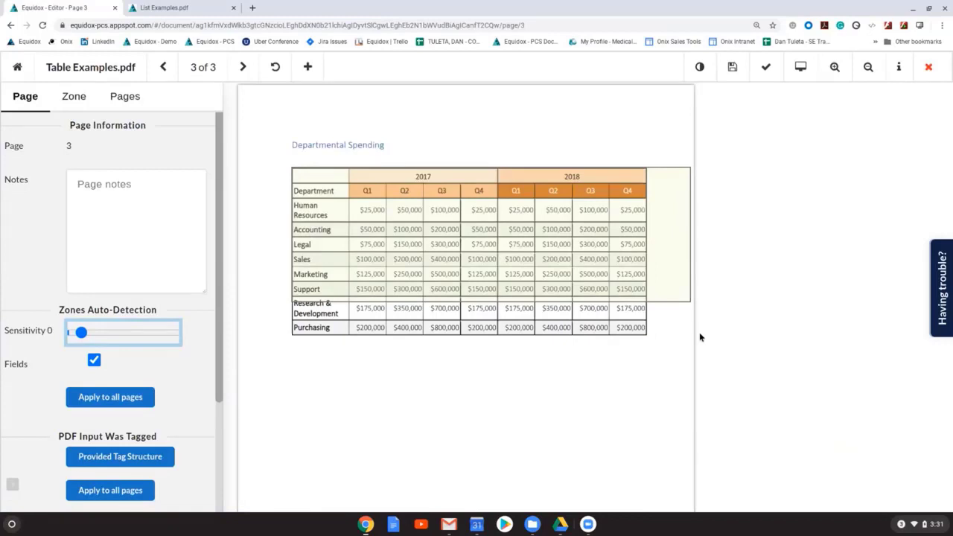
pyautogui.click(105, 440)
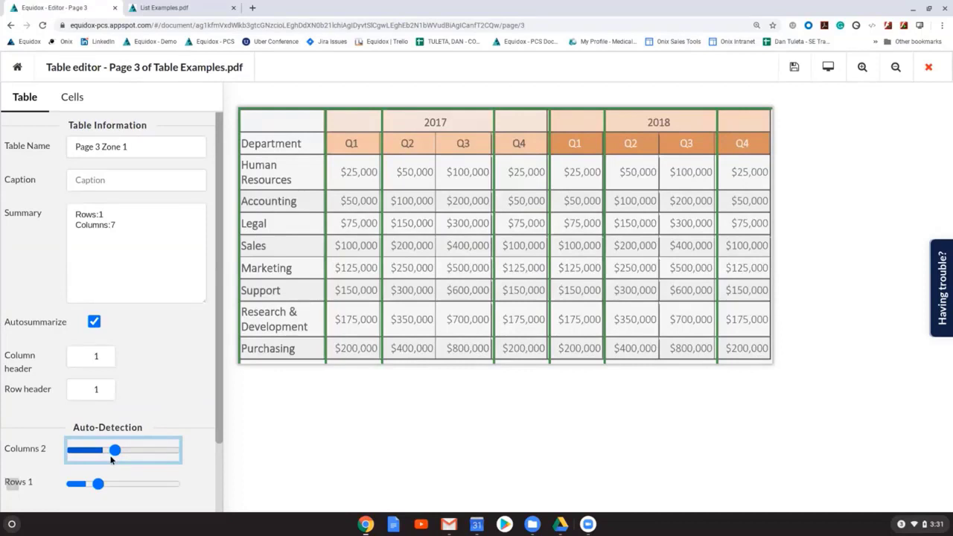
pyautogui.click(72, 97)
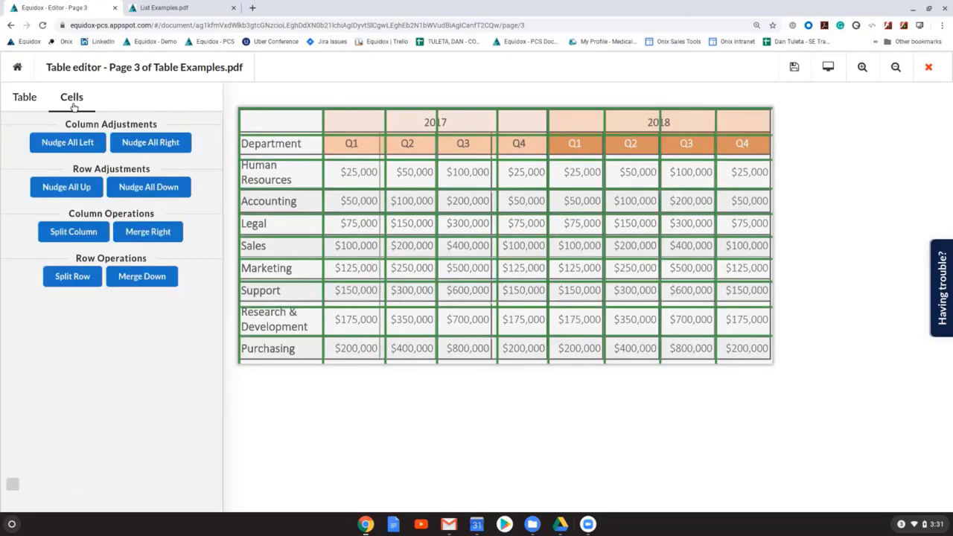
# Step: Nudge all grid lines left and up, and span the 2017 and 2018 headings across their four quarter columns
pyautogui.click(66, 187)
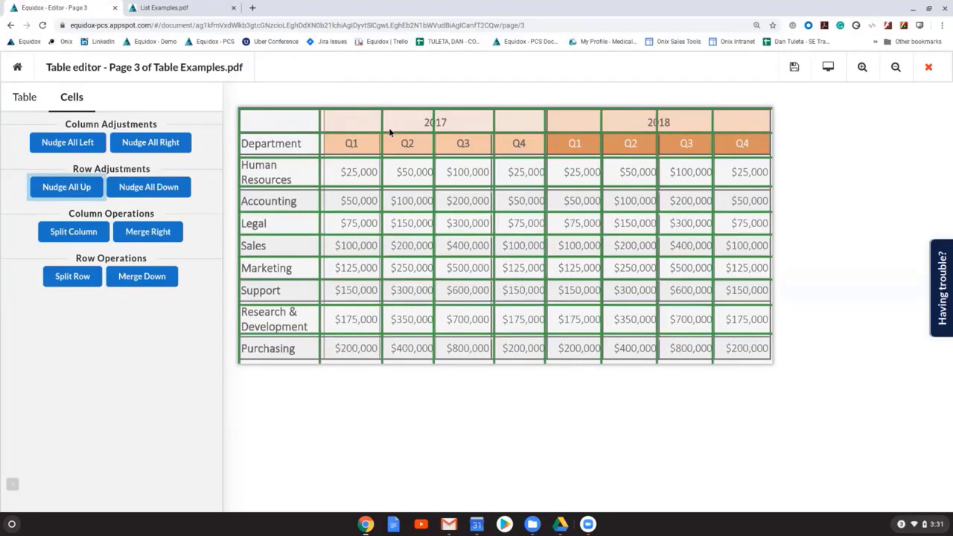
pyautogui.click(573, 125)
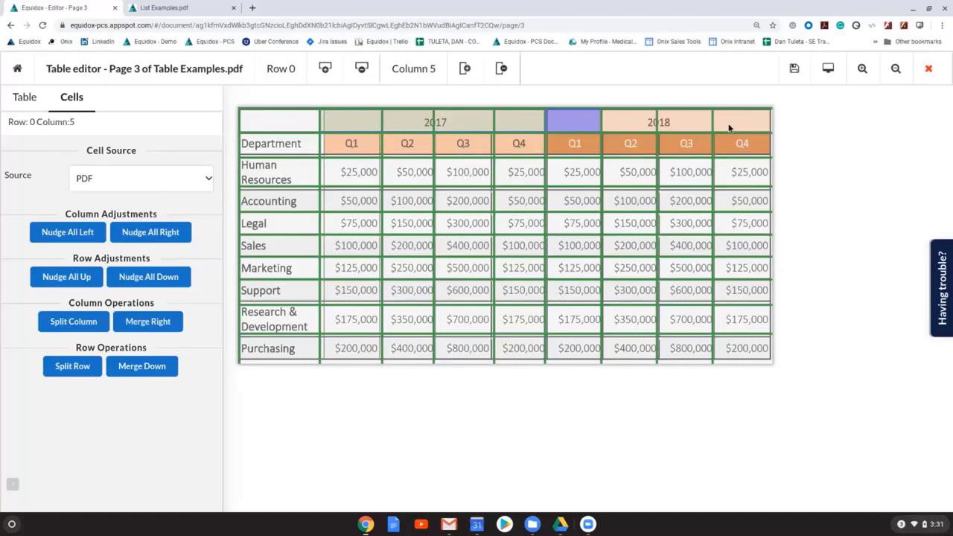
pyautogui.click(729, 128)
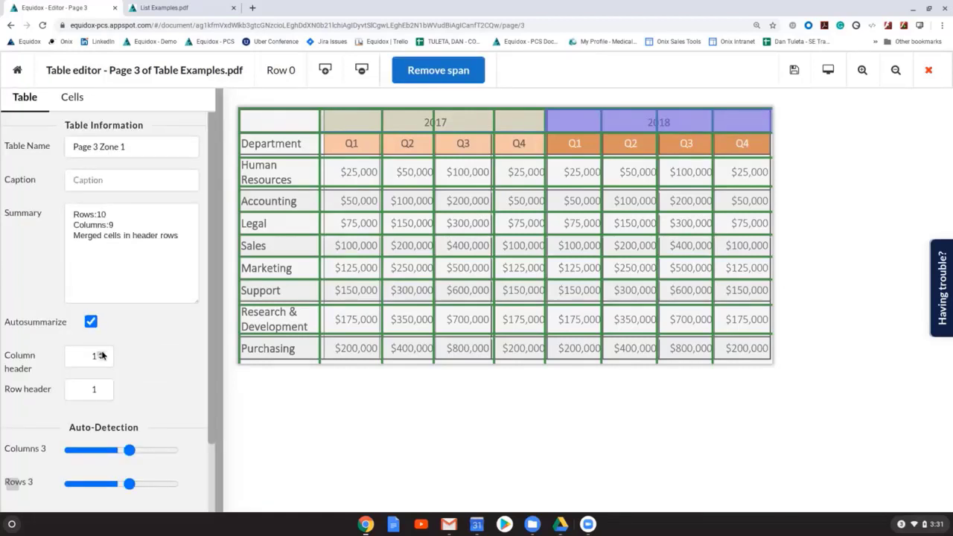
# Step: Set the table's column header count to 2 and check the result in the HTML table preview
pyautogui.click(102, 353)
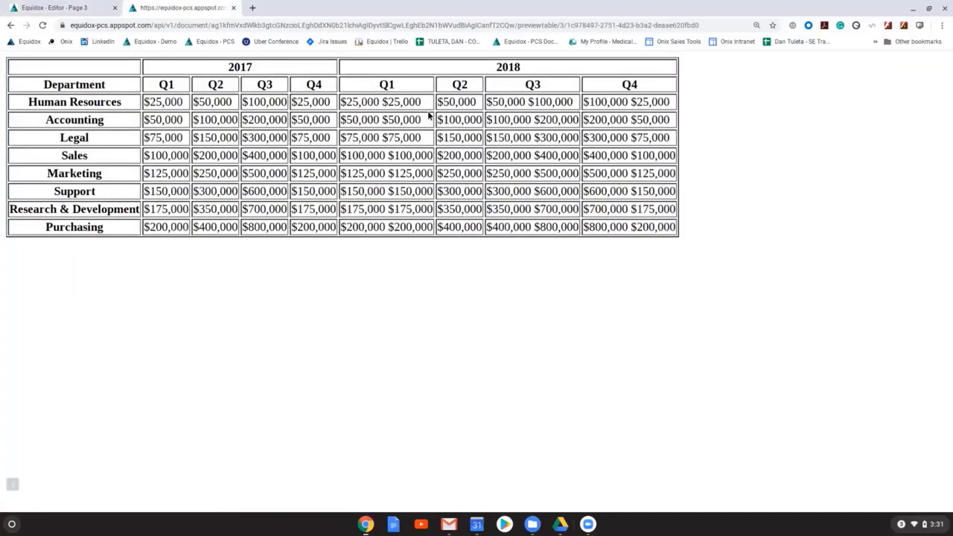
pyautogui.hotkey('ctrl', 'Tab')
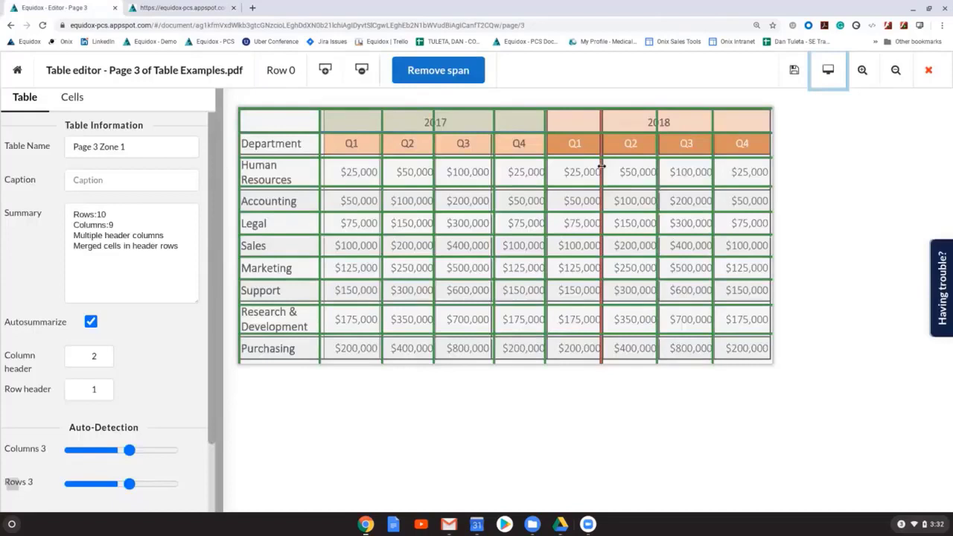
# Step: Shift the column dividers in the 2018 section right to clear the quarterly amounts, and recheck the table preview
pyautogui.moveTo(602, 166); pyautogui.dragTo(607, 167)
pyautogui.moveTo(657, 170); pyautogui.dragTo(662, 170)
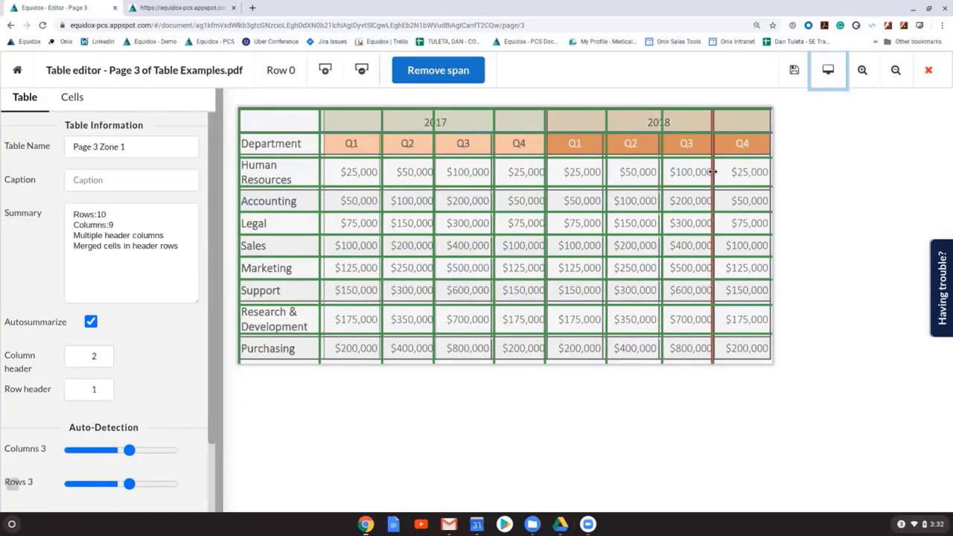
pyautogui.hotkey('ctrl', 'Tab')
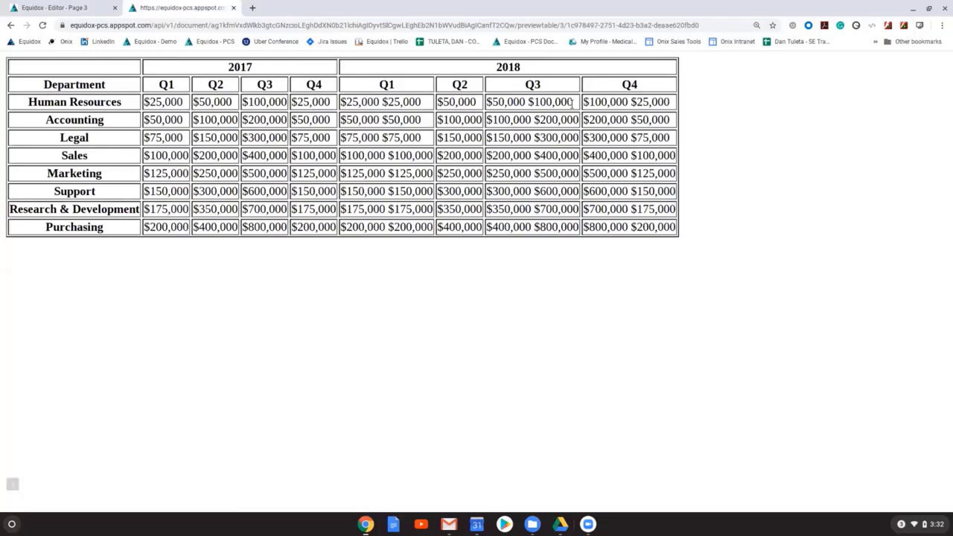
pyautogui.hotkey('ctrl', 'Tab')
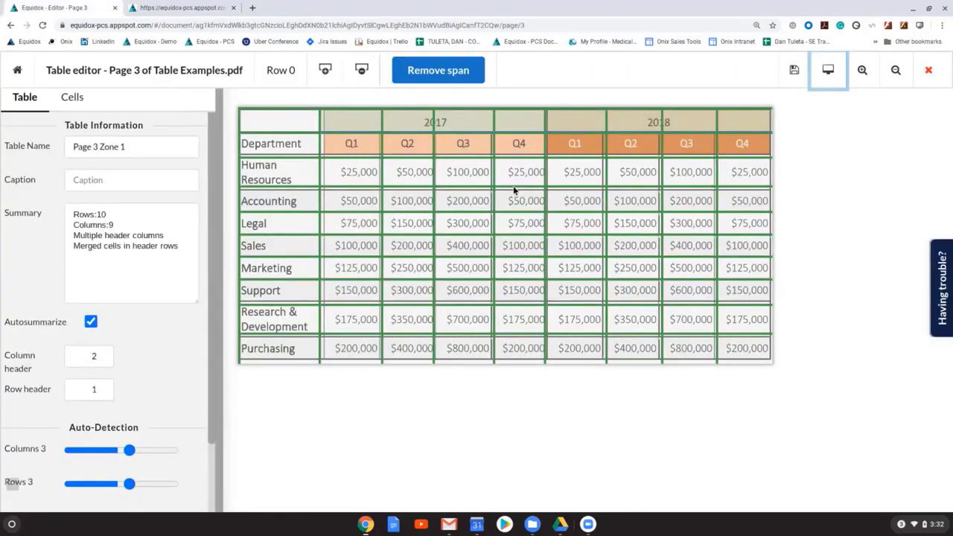
pyautogui.hotkey('ctrl', 'Tab')
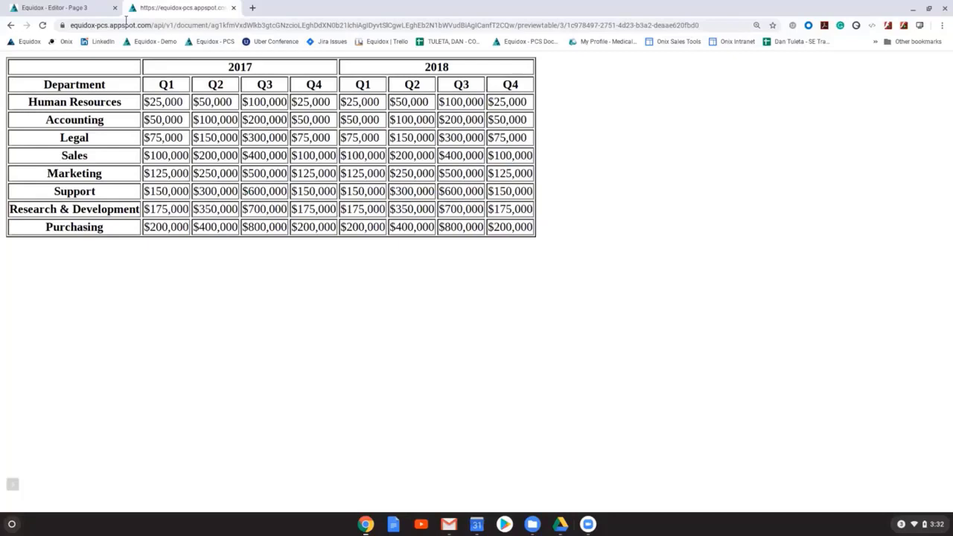
# Step: Give the empty header cell above Department the custom text "custom heading" and check it in the table preview
pyautogui.click(96, 7)
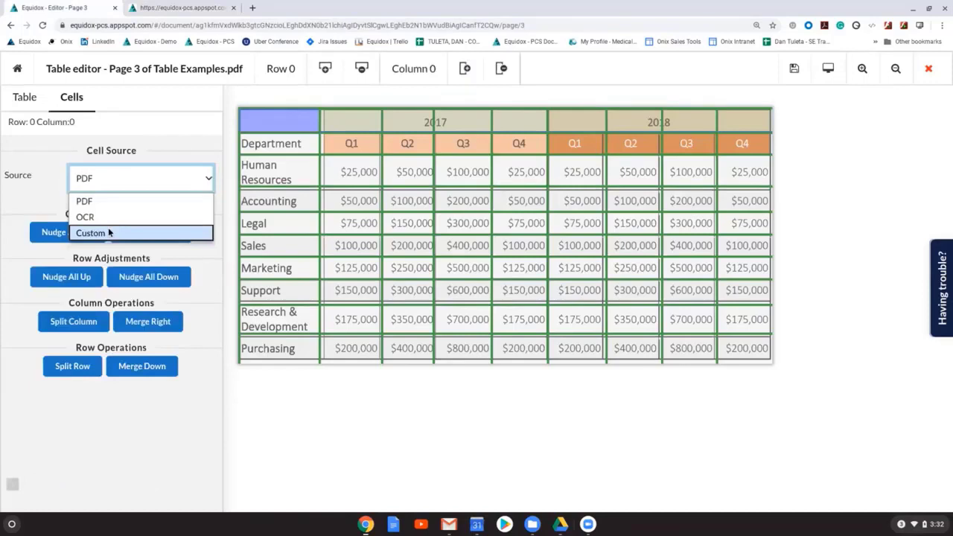
pyautogui.click(109, 233)
pyautogui.write('custo')
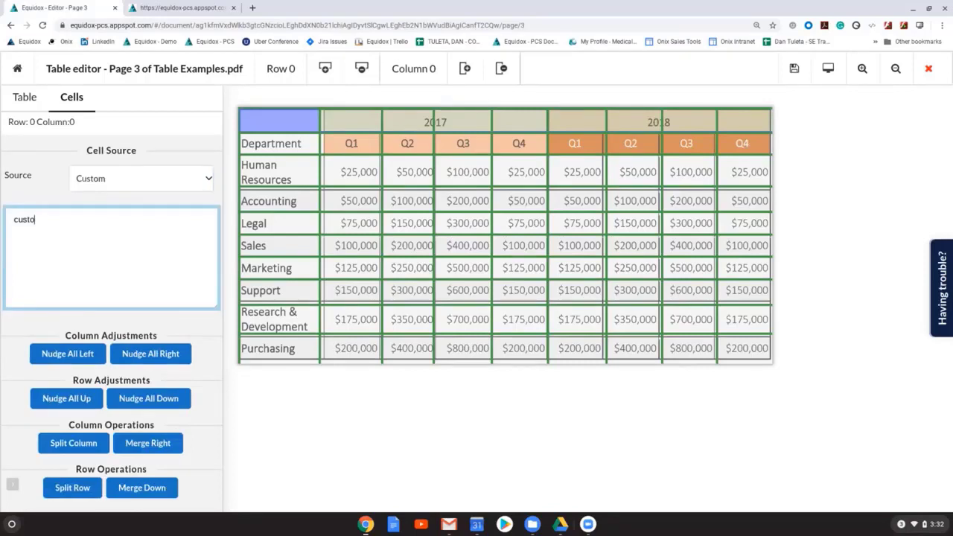
pyautogui.write('m heading')
pyautogui.click(828, 69)
pyautogui.tripleClick(69, 66)
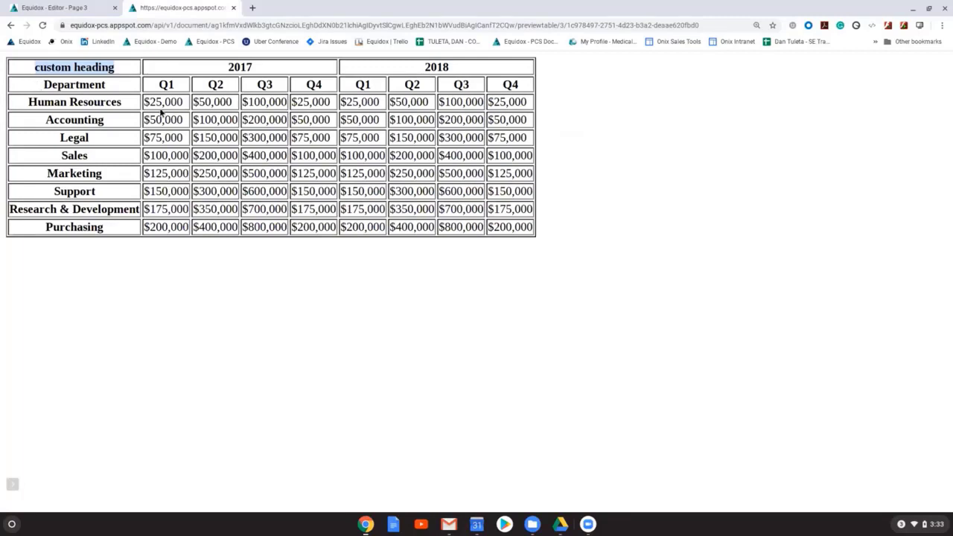
# Step: Remove the 2017 heading's span and enter the custom text 2017 in each of the four cells above Q1 to Q4
pyautogui.click(85, 10)
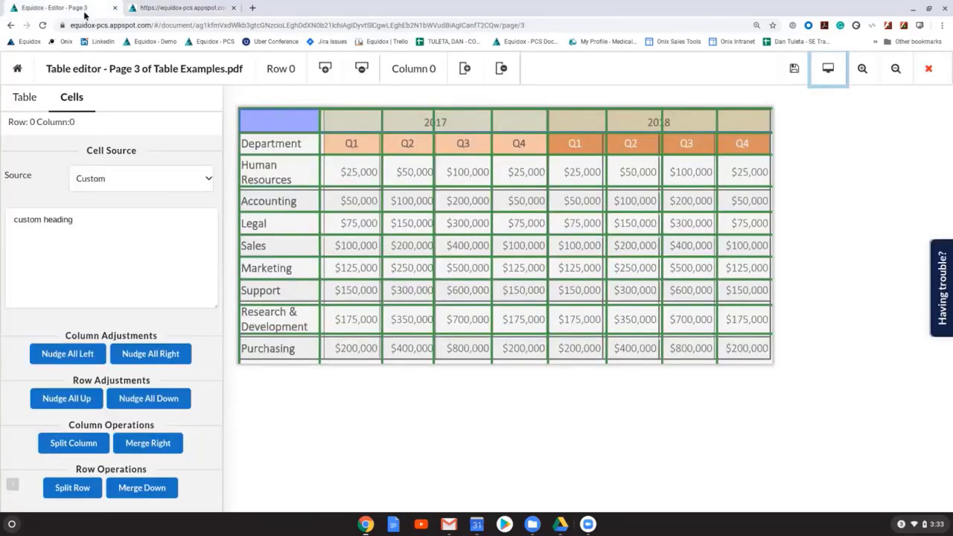
pyautogui.click(424, 122)
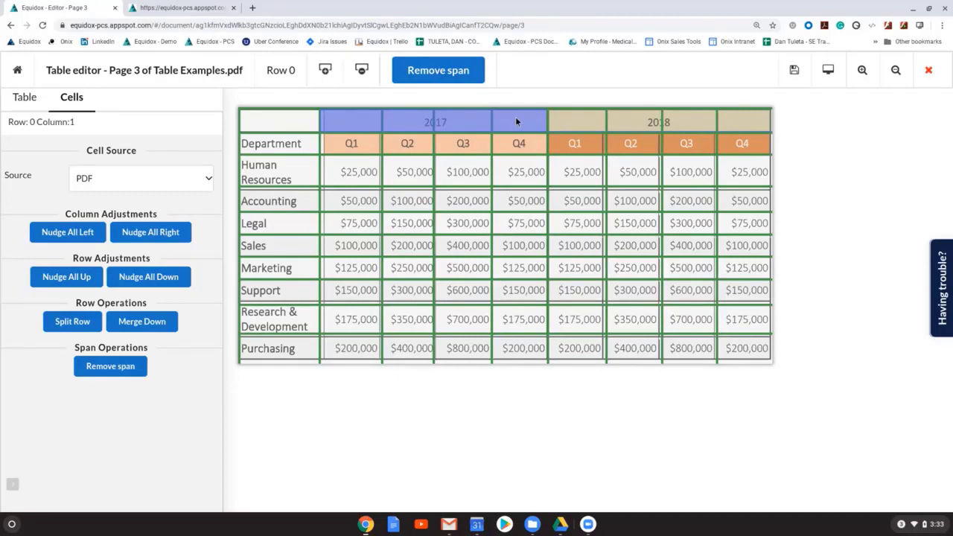
pyautogui.click(448, 69)
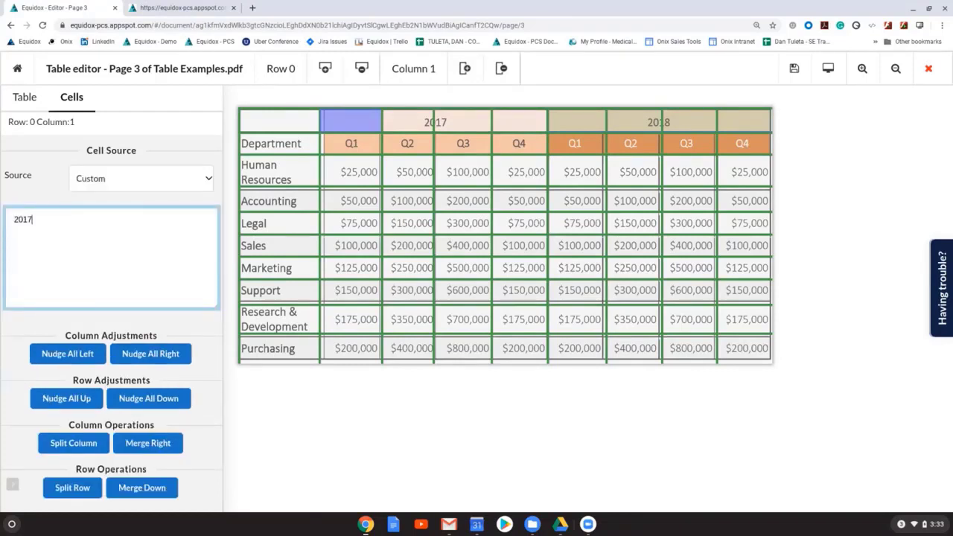
pyautogui.press('Tab')
pyautogui.write('2')
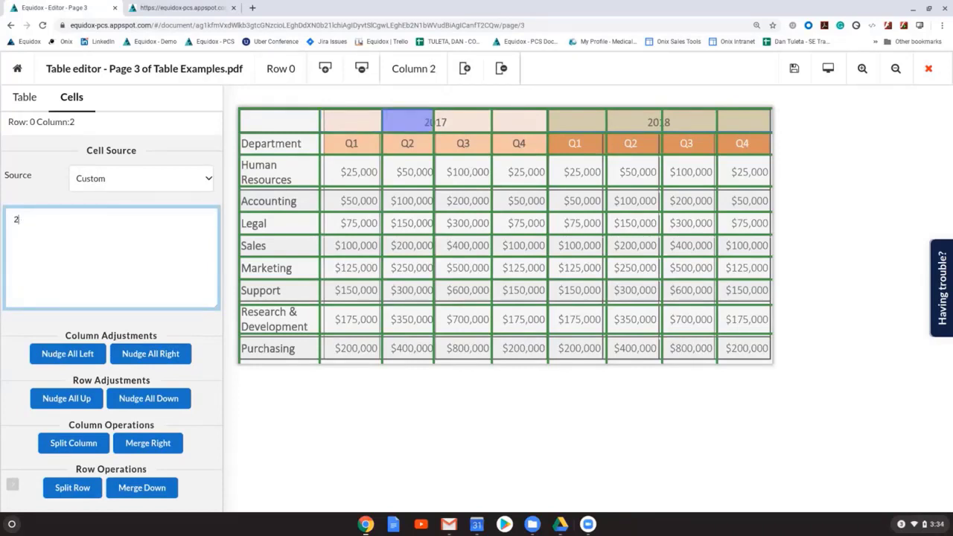
pyautogui.press('Tab')
pyautogui.write('201')
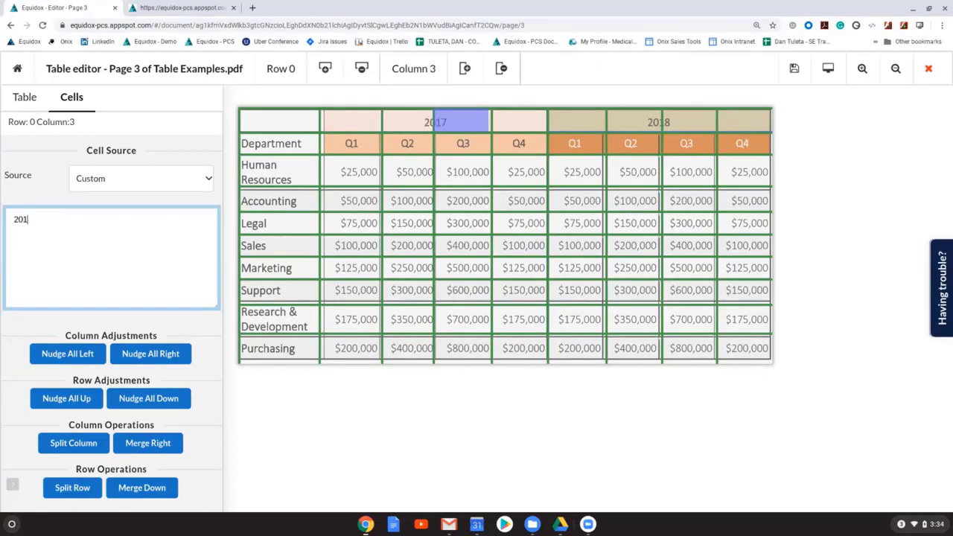
pyautogui.press('Tab')
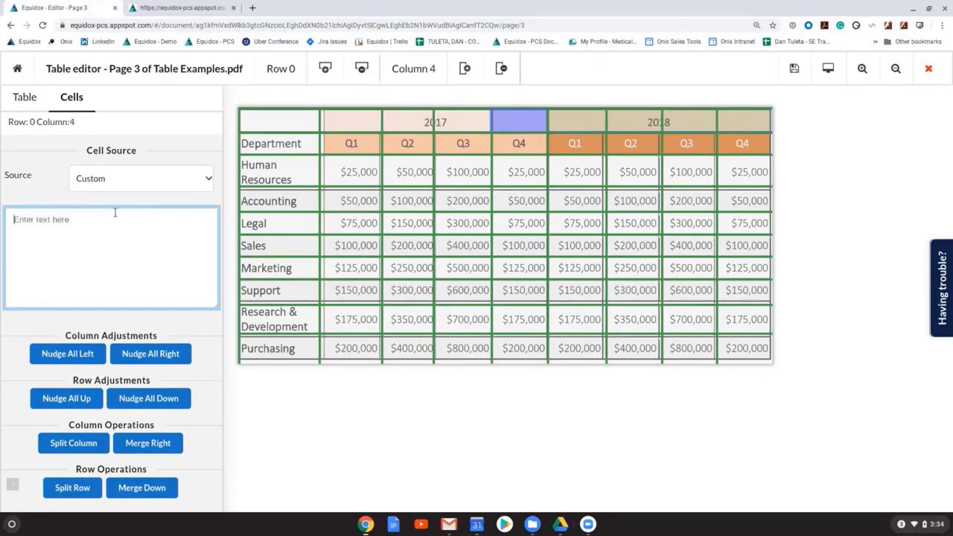
pyautogui.write('2017')
# Step: Review the repeated 2017 headings and the Marketing row's 2018 Q3 amount in the HTML table preview
pyautogui.click(181, 8)
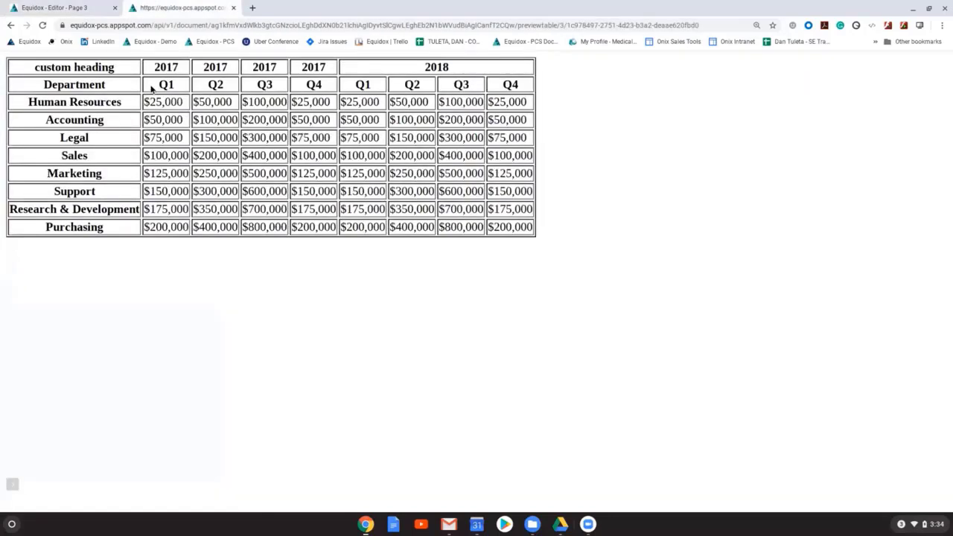
pyautogui.moveTo(151, 87); pyautogui.dragTo(411, 73)
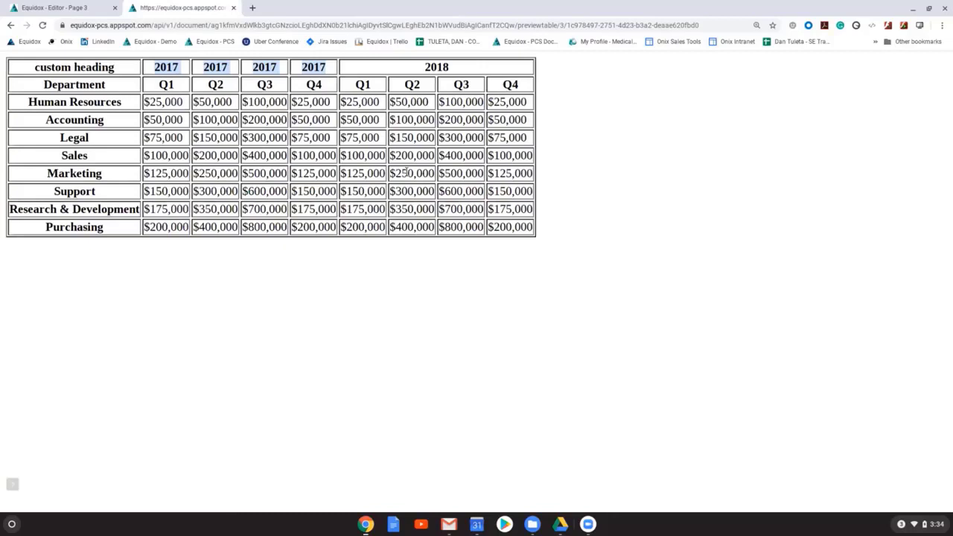
pyautogui.moveTo(439, 173); pyautogui.dragTo(483, 174)
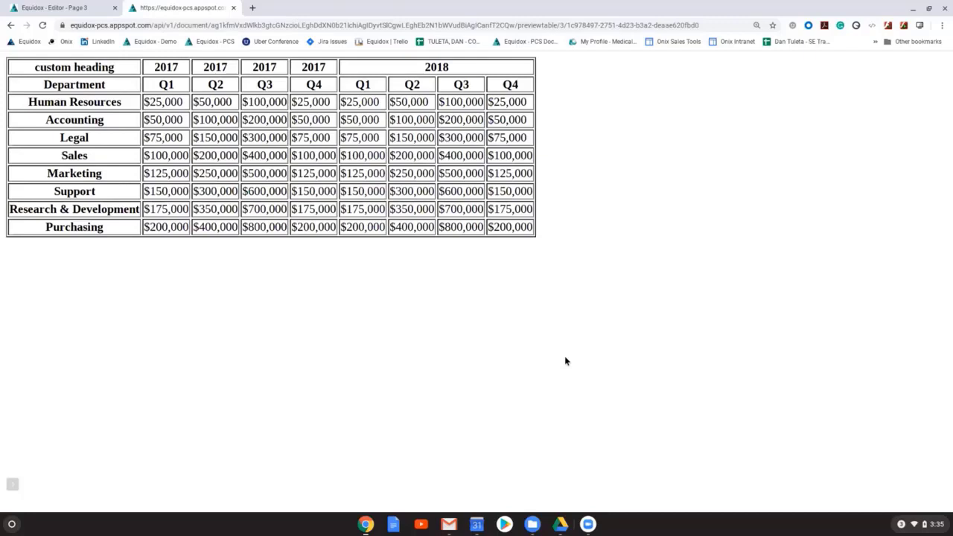
# Step: Close the table editor and the page editor to return to the document details of Table Examples.pdf
pyautogui.hotkey('ctrl', 'shift', 'Tab')
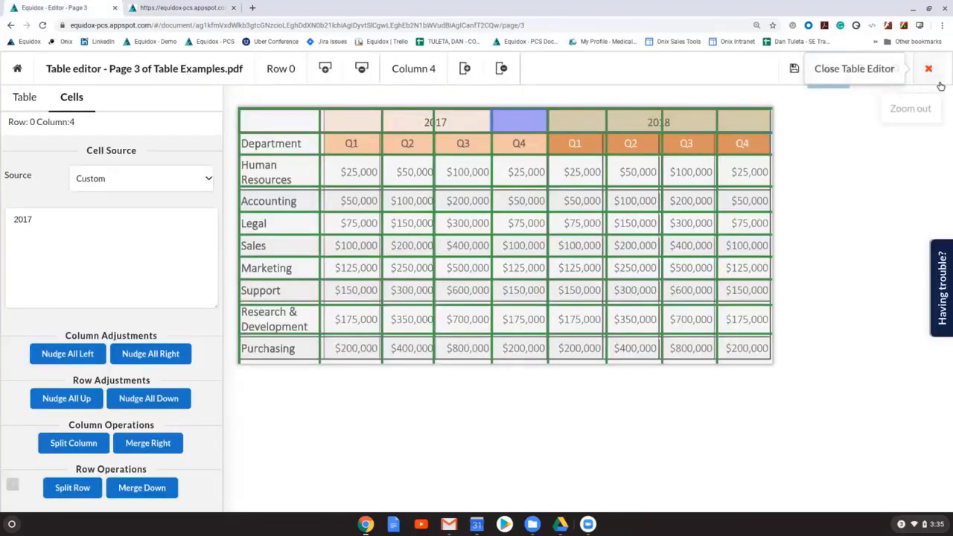
pyautogui.click(926, 68)
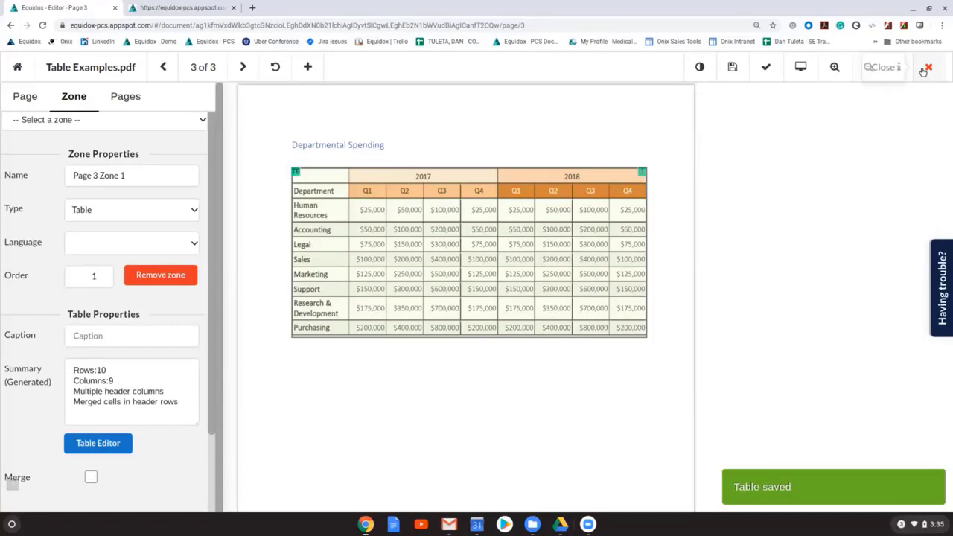
pyautogui.click(927, 68)
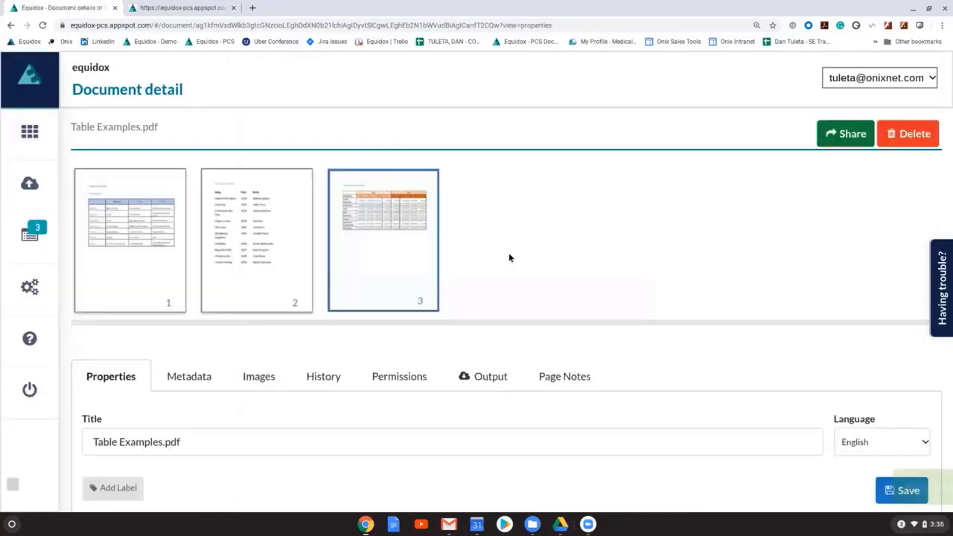